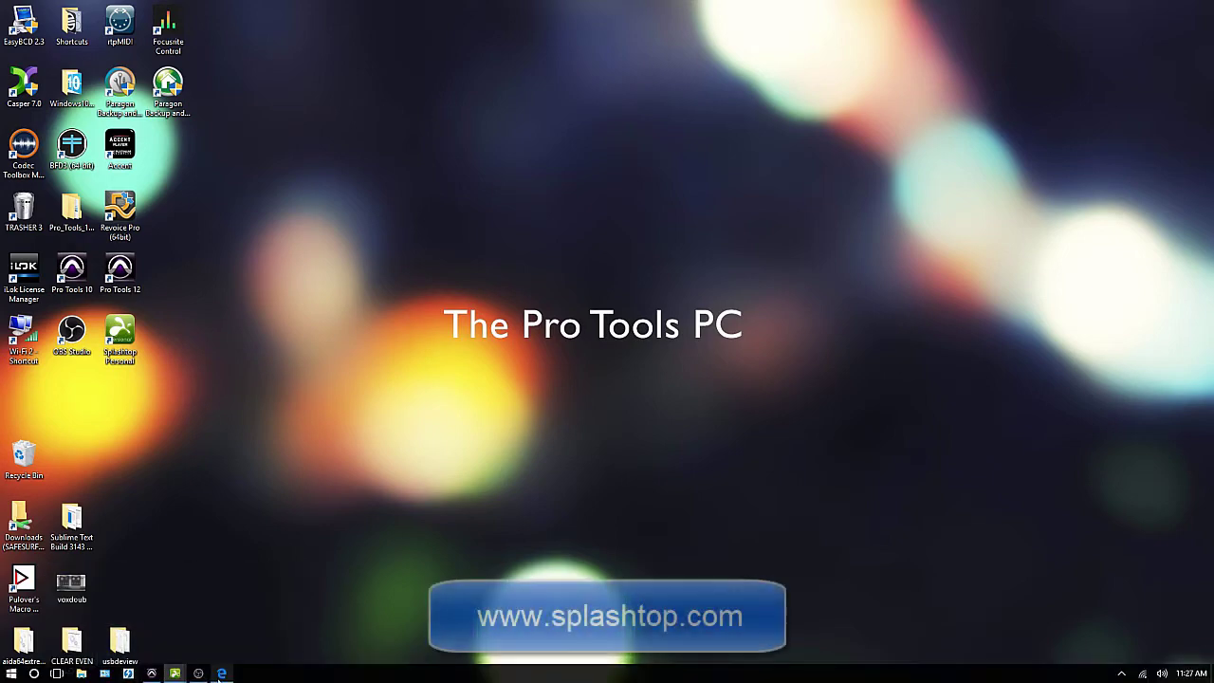
# - Restore Microsoft Edge so it shows the splashtop.com homepage
pyautogui.click(221, 673)
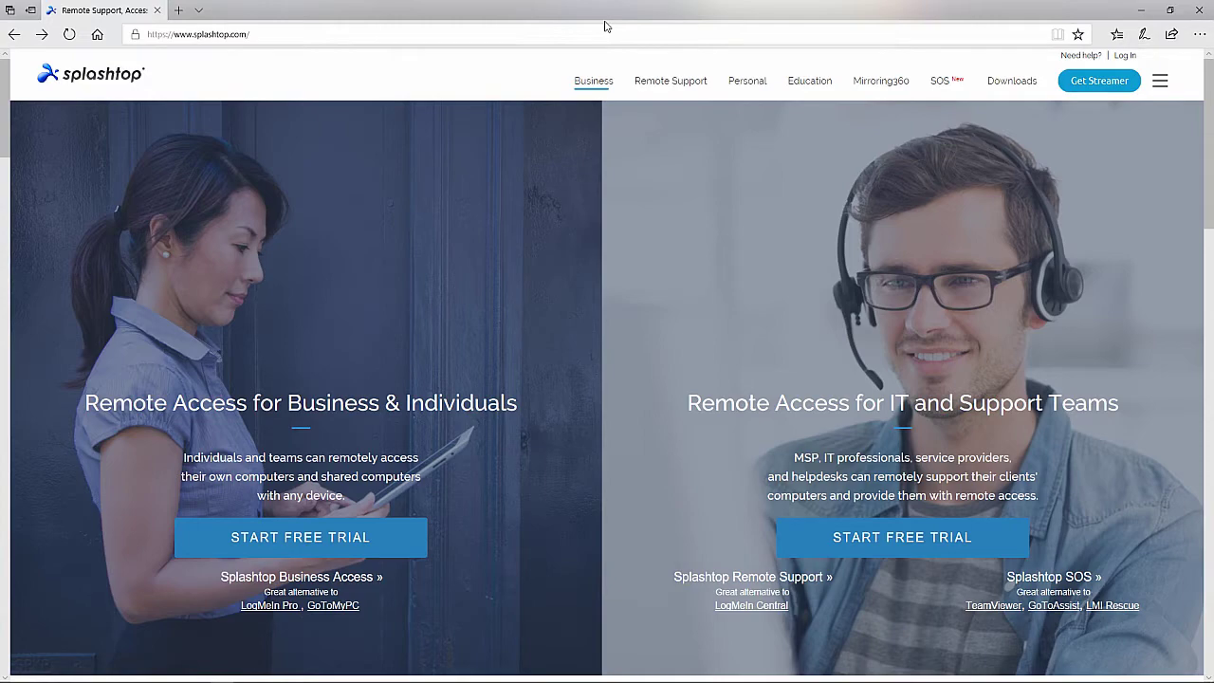
# - Go to Splashtop's Downloads page and scroll down to the Splashtop Personal section
pyautogui.click(1011, 80)
pyautogui.scroll(-4, 313, 488)
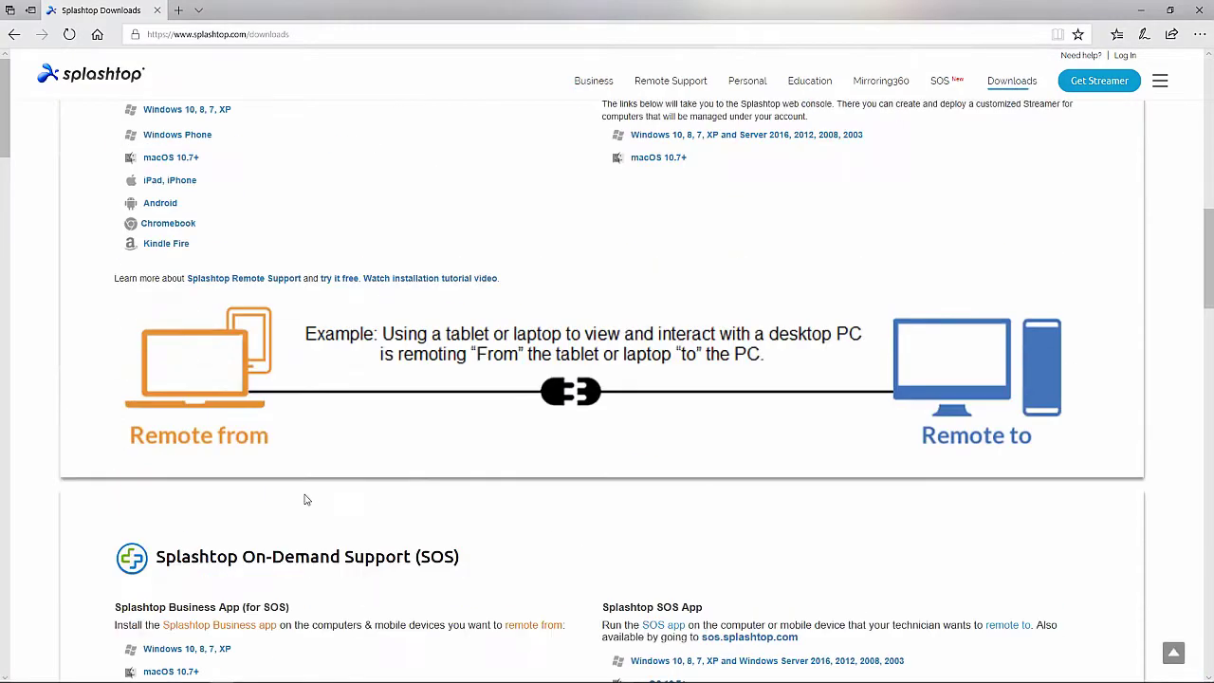
pyautogui.scroll(-15, 308, 503)
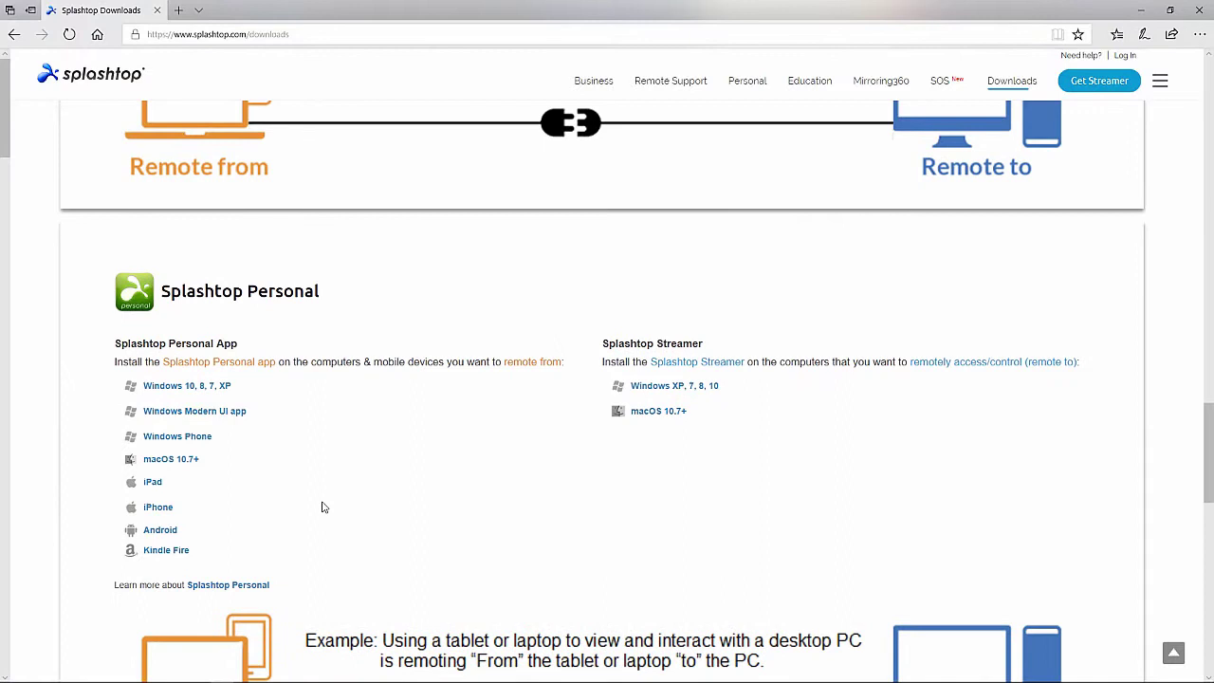
pyautogui.scroll(-1, 321, 507)
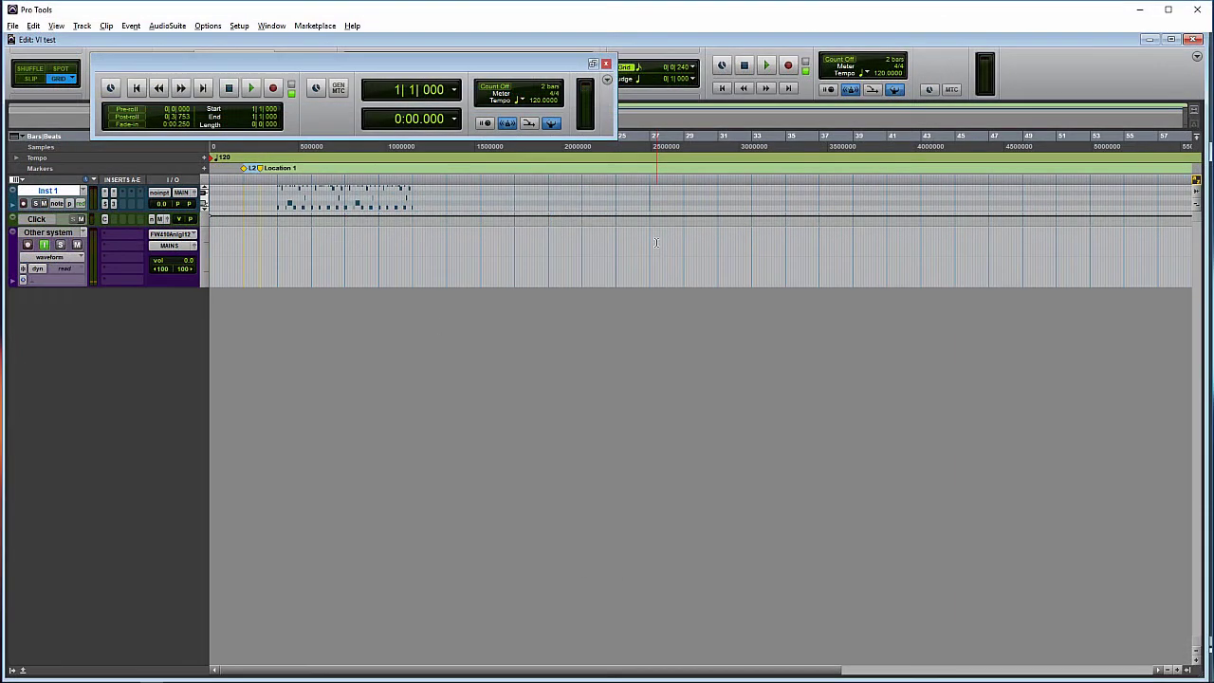
# - Open the PC session's Session Setup window and move it to the upper left
pyautogui.press('ctrl+KP_2')
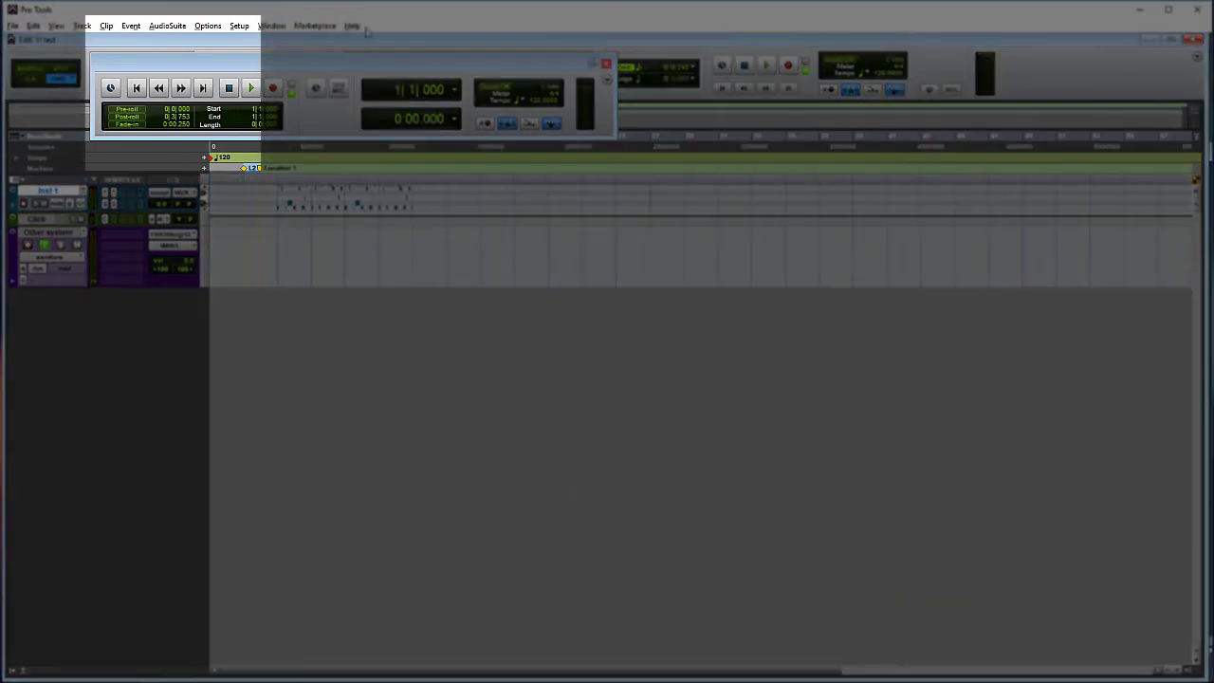
pyautogui.click(240, 27)
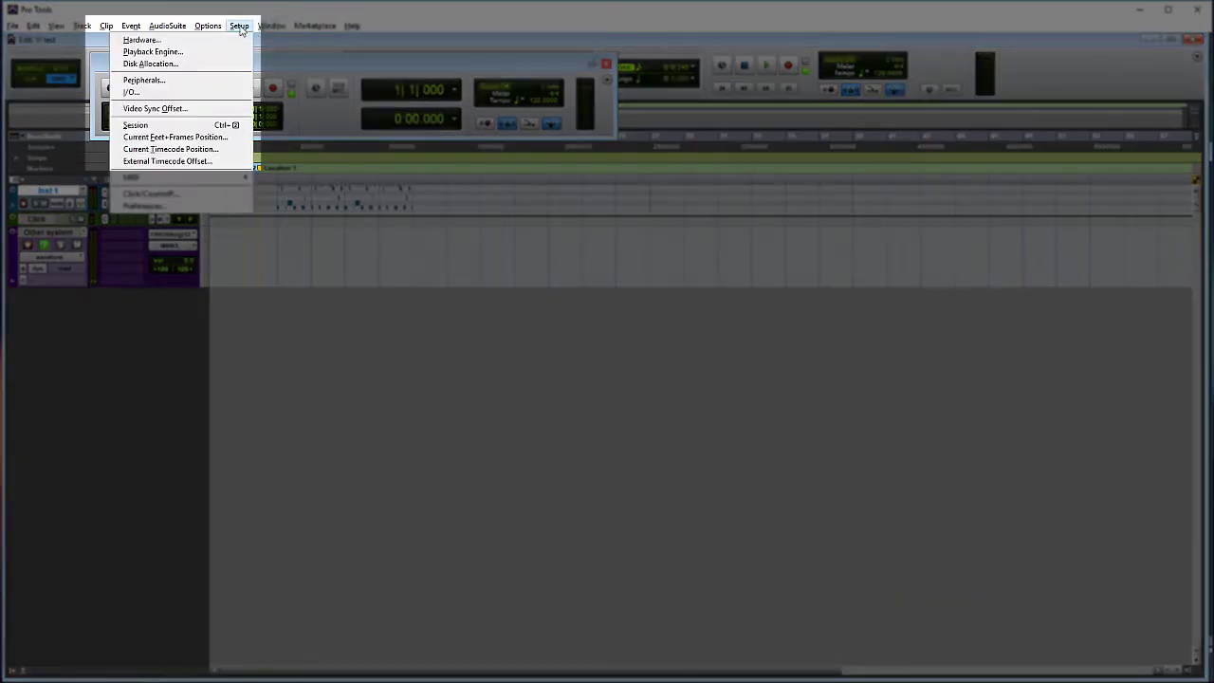
pyautogui.click(147, 127)
pyautogui.moveTo(696, 232); pyautogui.dragTo(345, 122)
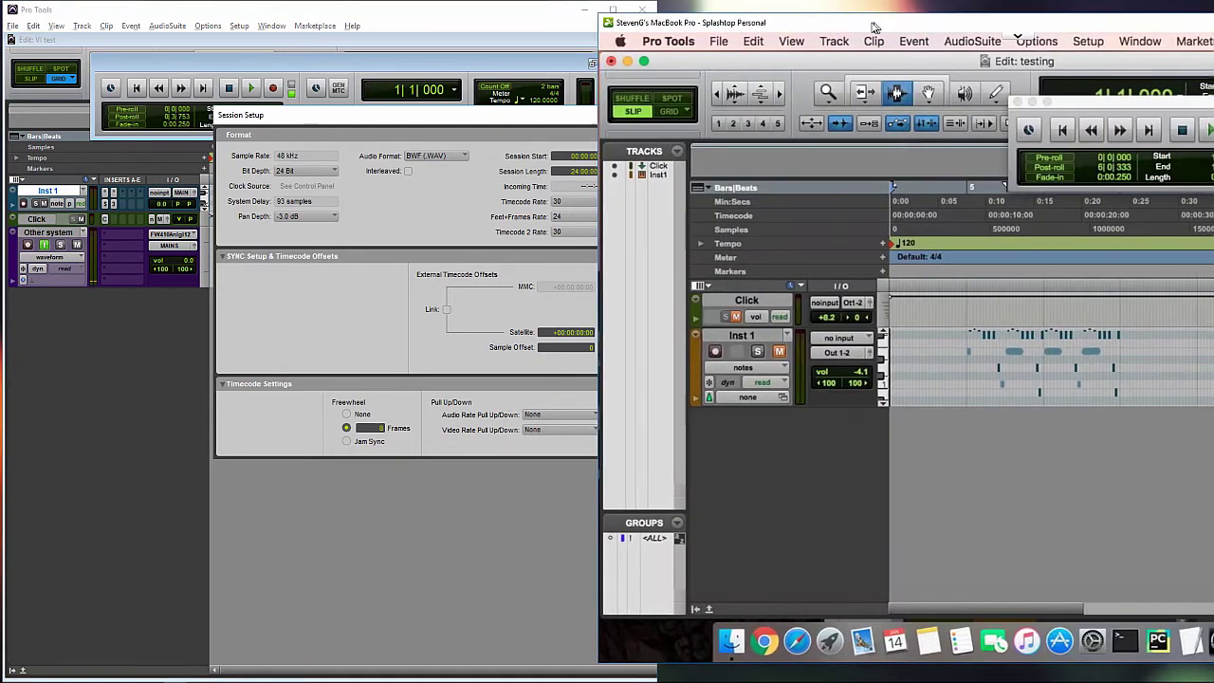
# - Open the Mac's Session Setup beside the PC's, collapsing the PC's SYNC Setup and Timecode Settings
pyautogui.moveTo(874, 20); pyautogui.dragTo(932, 52)
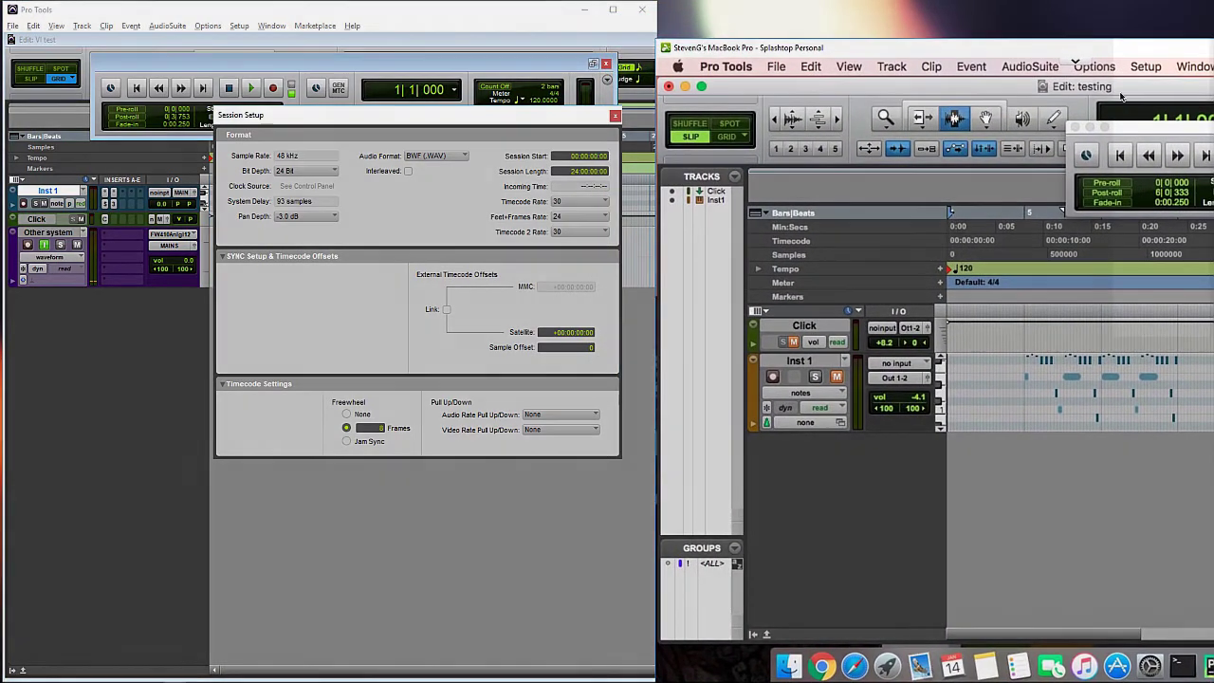
pyautogui.click(1144, 65)
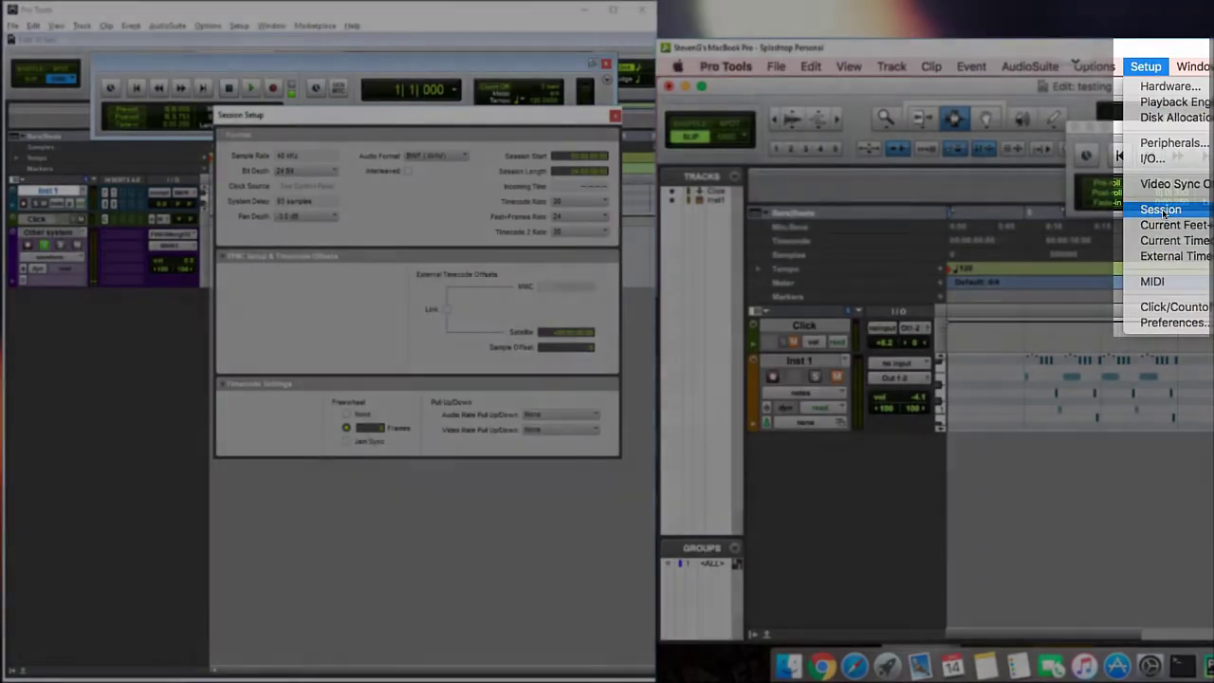
pyautogui.click(1162, 209)
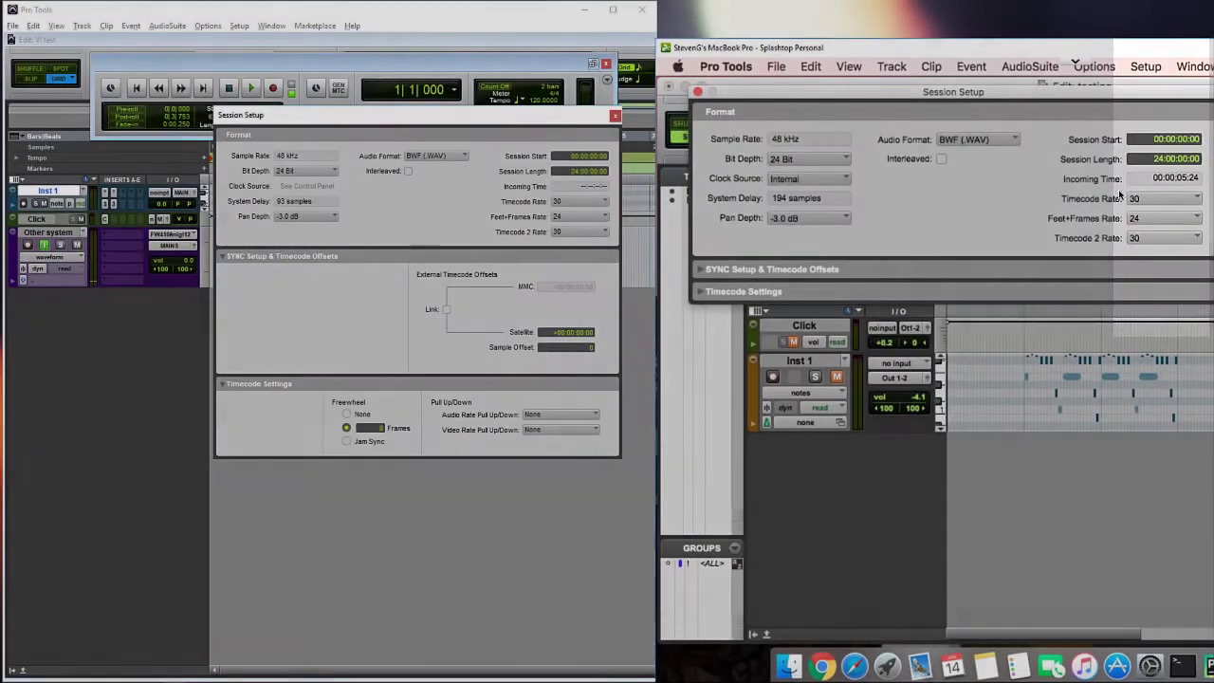
pyautogui.moveTo(990, 168)
pyautogui.mouseDown()
pyautogui.moveTo(913, 156)
pyautogui.moveTo(904, 183)
pyautogui.moveTo(934, 118)
pyautogui.moveTo(943, 177)
pyautogui.moveTo(971, 172)
pyautogui.mouseUp()
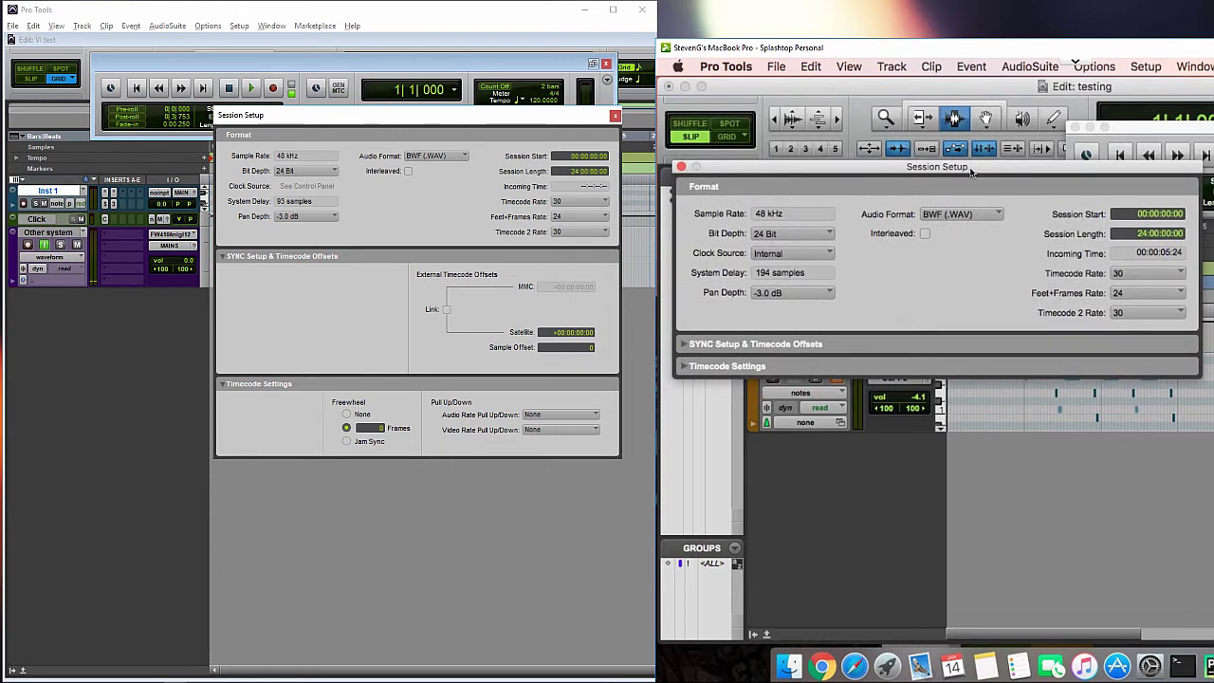
pyautogui.click(223, 258)
pyautogui.click(222, 274)
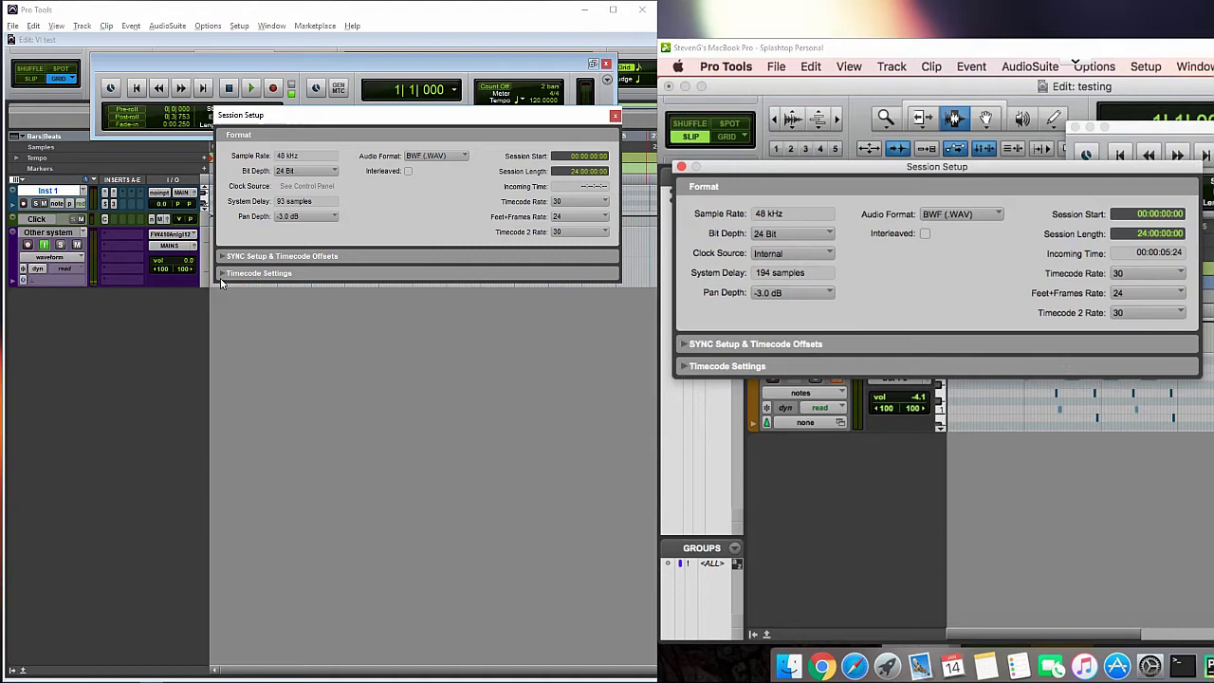
# - Leave the Mac's Clock Source set to Internal
pyautogui.click(779, 257)
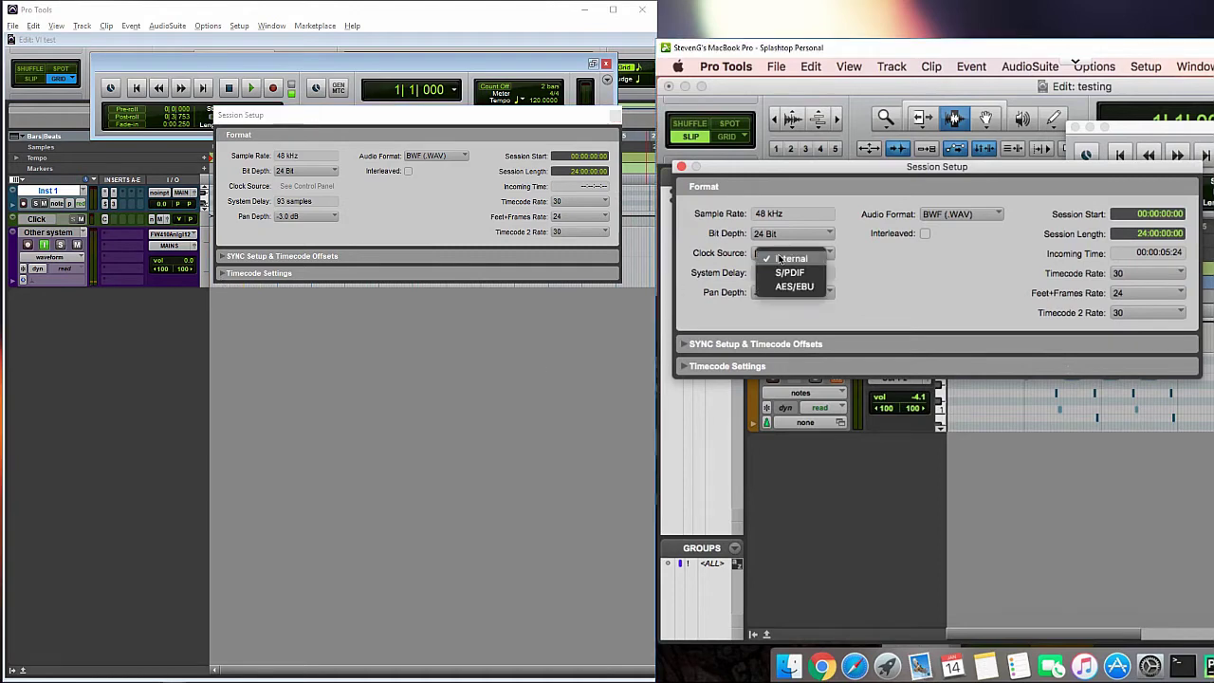
pyautogui.click(905, 286)
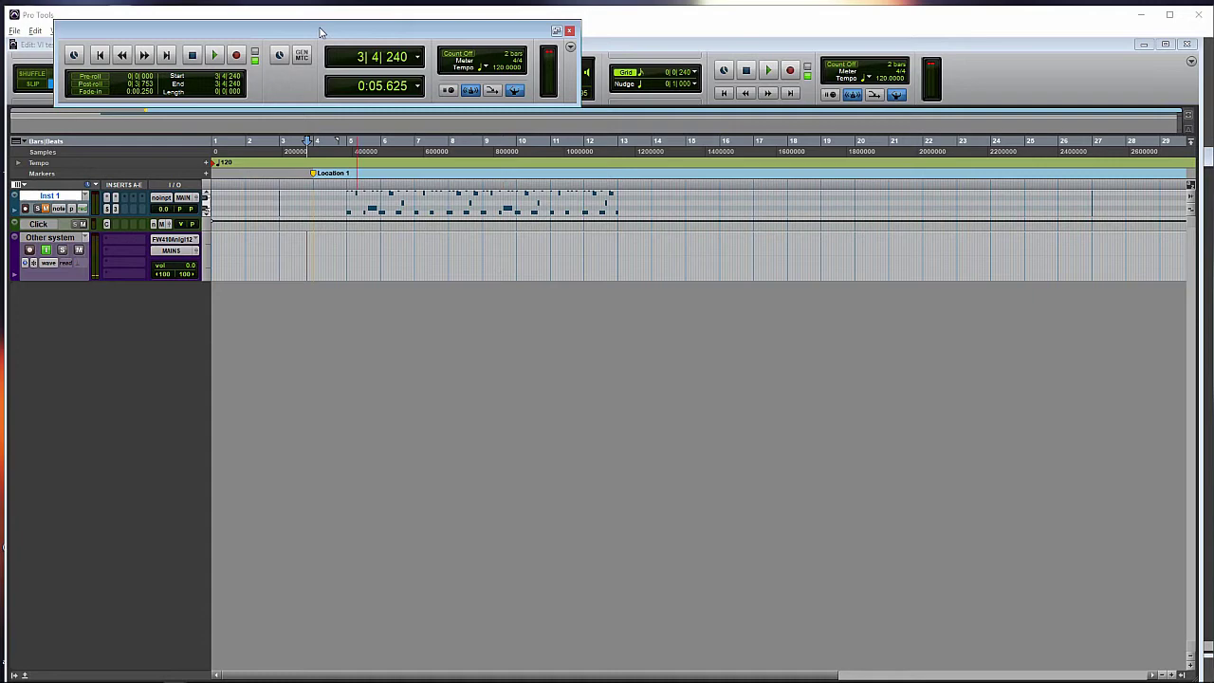
# - Set the PC's MTC Generator Port to FW 410 MIDI, then centre the Mac's Pro Tools window
pyautogui.moveTo(320, 30); pyautogui.dragTo(346, 96)
pyautogui.click(241, 31)
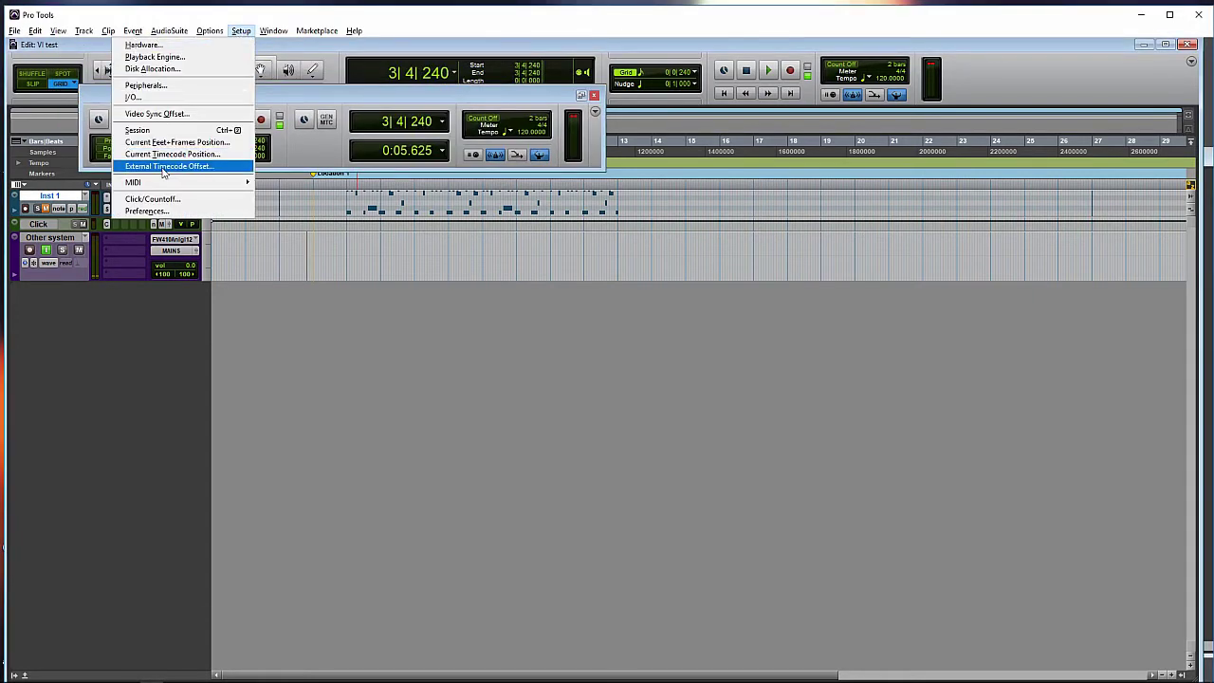
pyautogui.click(165, 86)
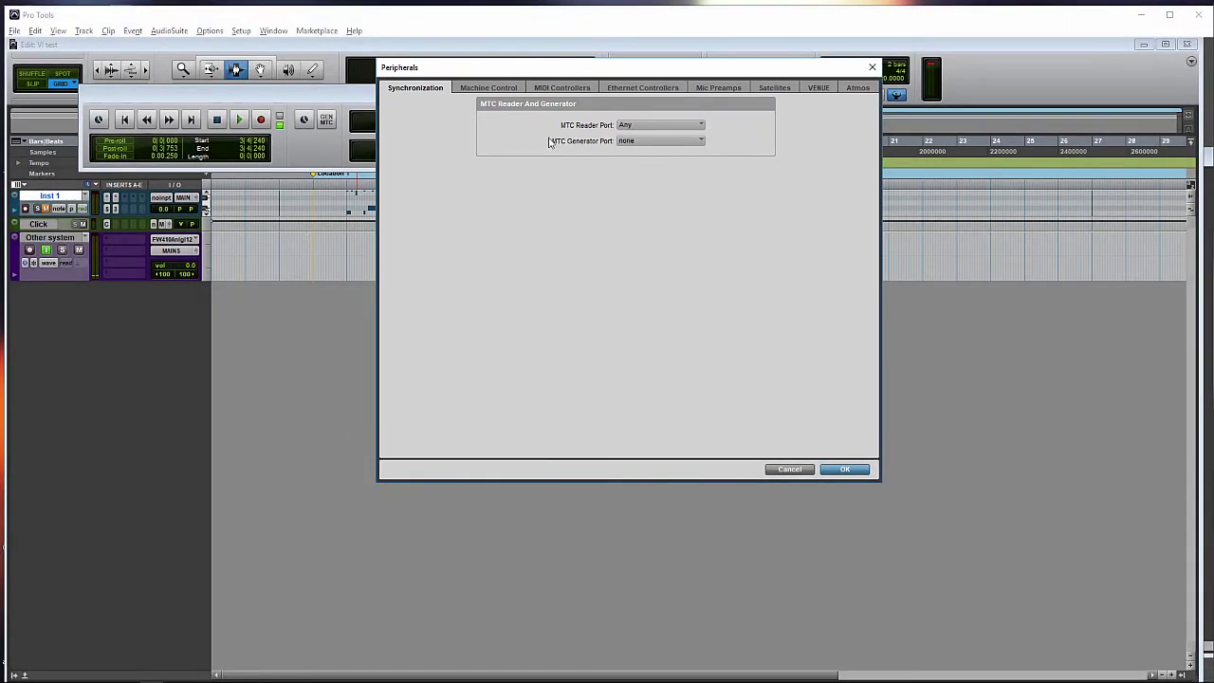
pyautogui.click(643, 143)
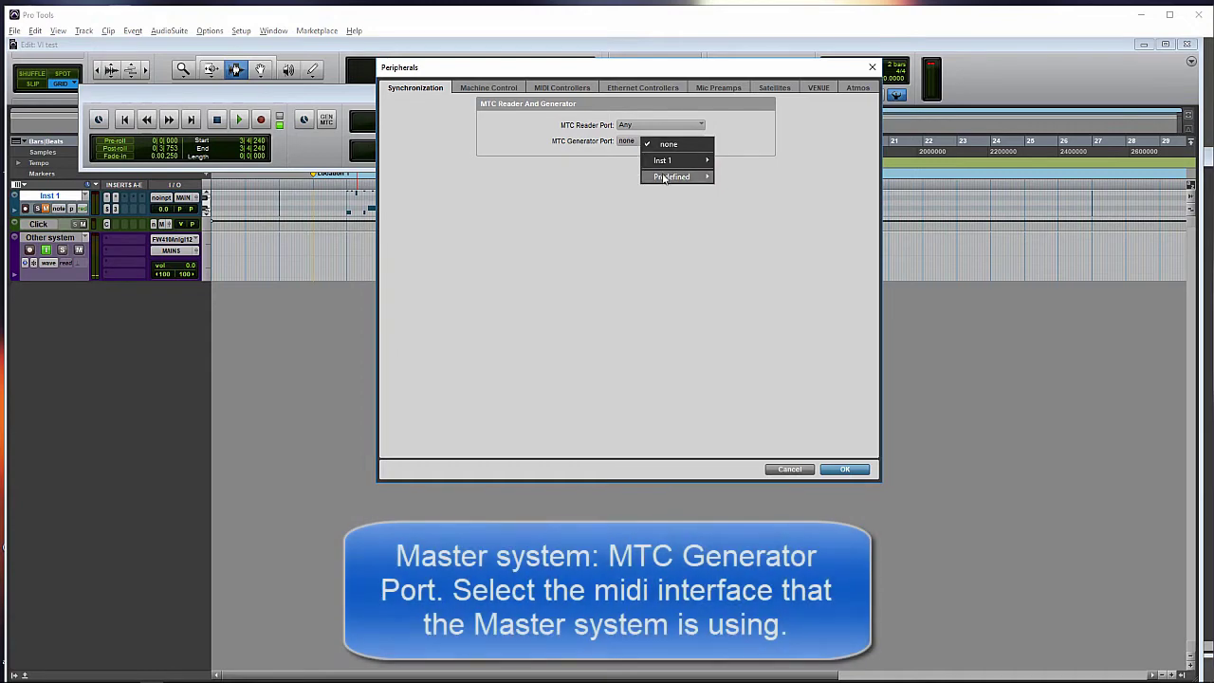
pyautogui.moveTo(666, 178)
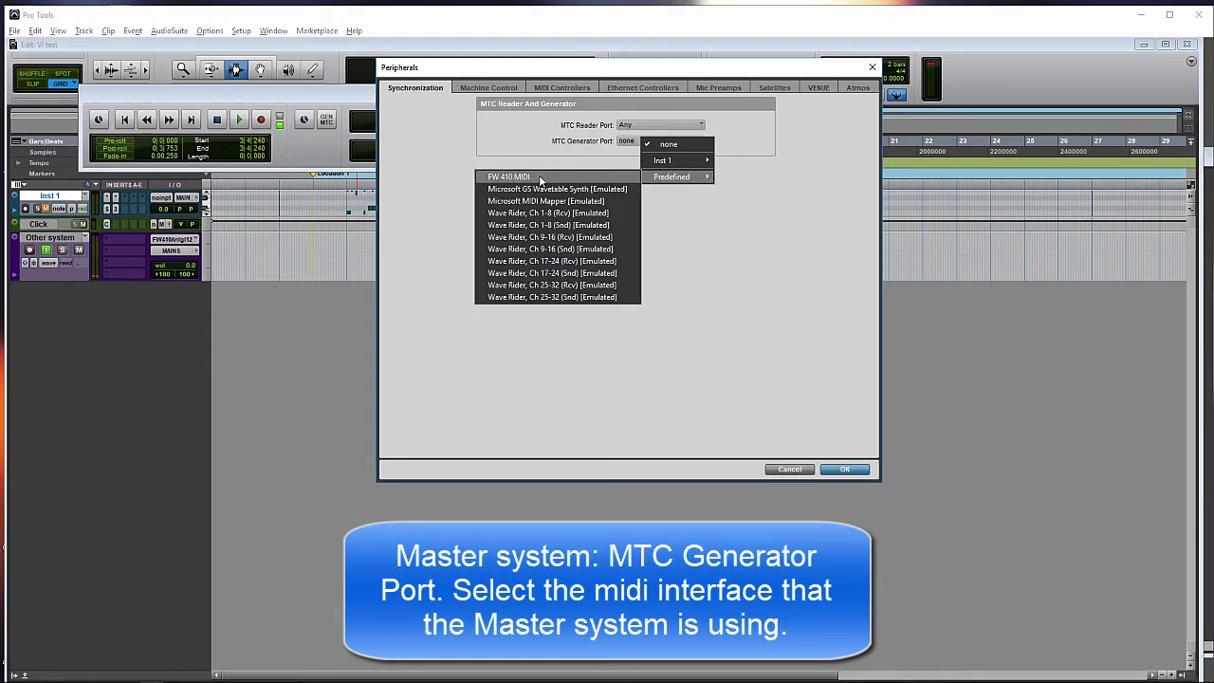
pyautogui.click(540, 180)
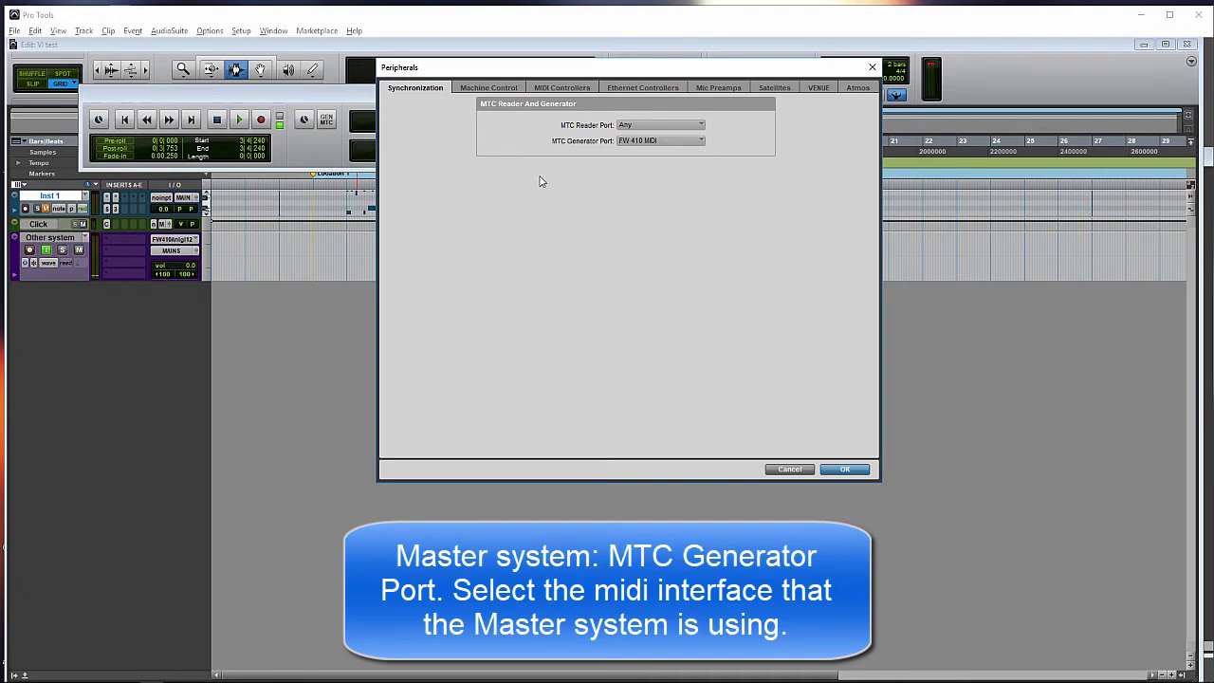
pyautogui.click(830, 468)
pyautogui.moveTo(1213, 32); pyautogui.dragTo(536, 26)
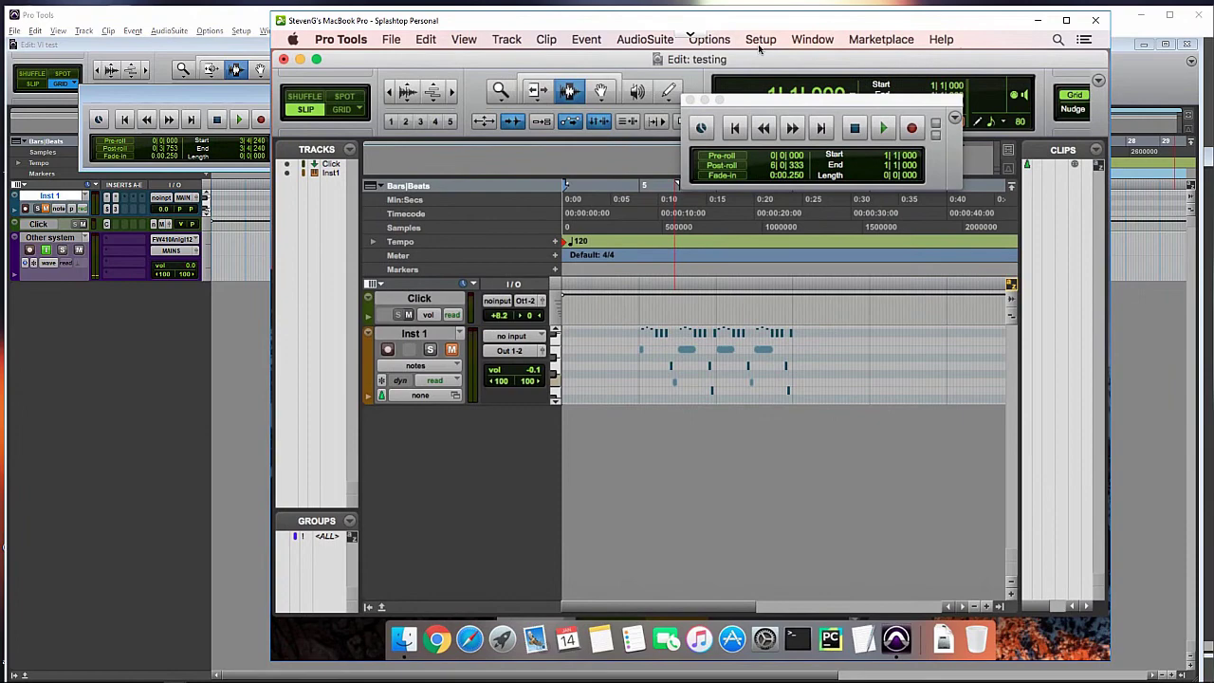
# - Set the Mac's MTC Reader Port to Predefined > Eleven Rack, External and confirm
pyautogui.click(759, 40)
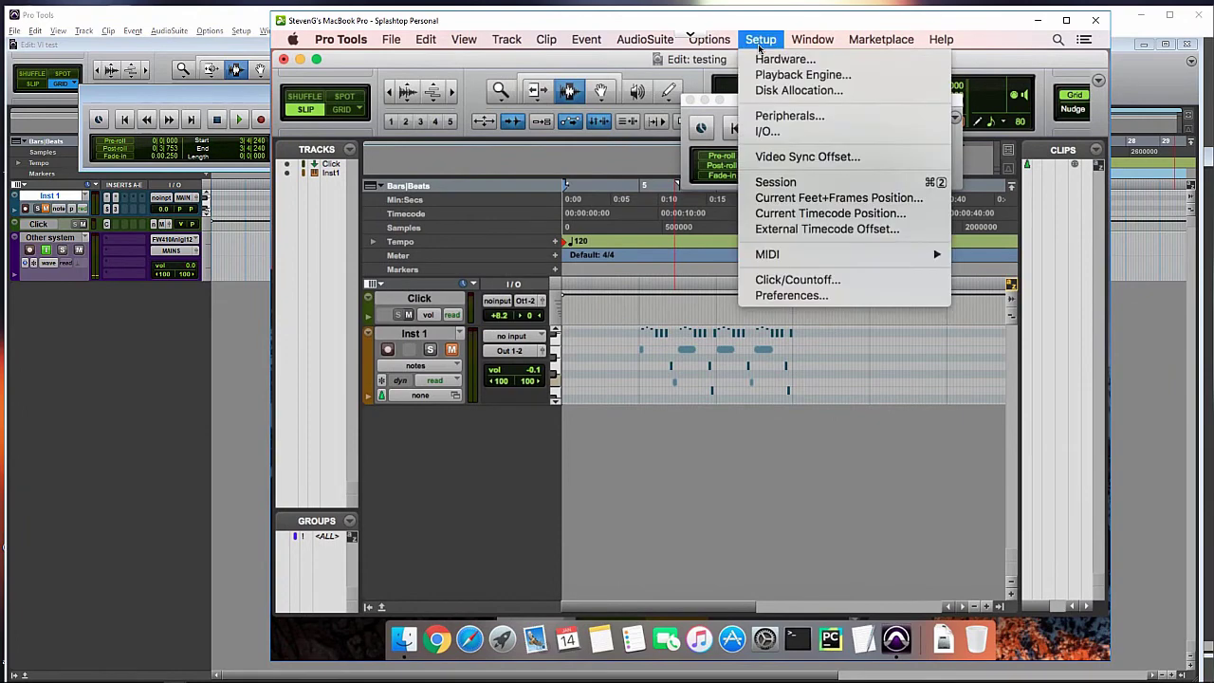
pyautogui.click(789, 116)
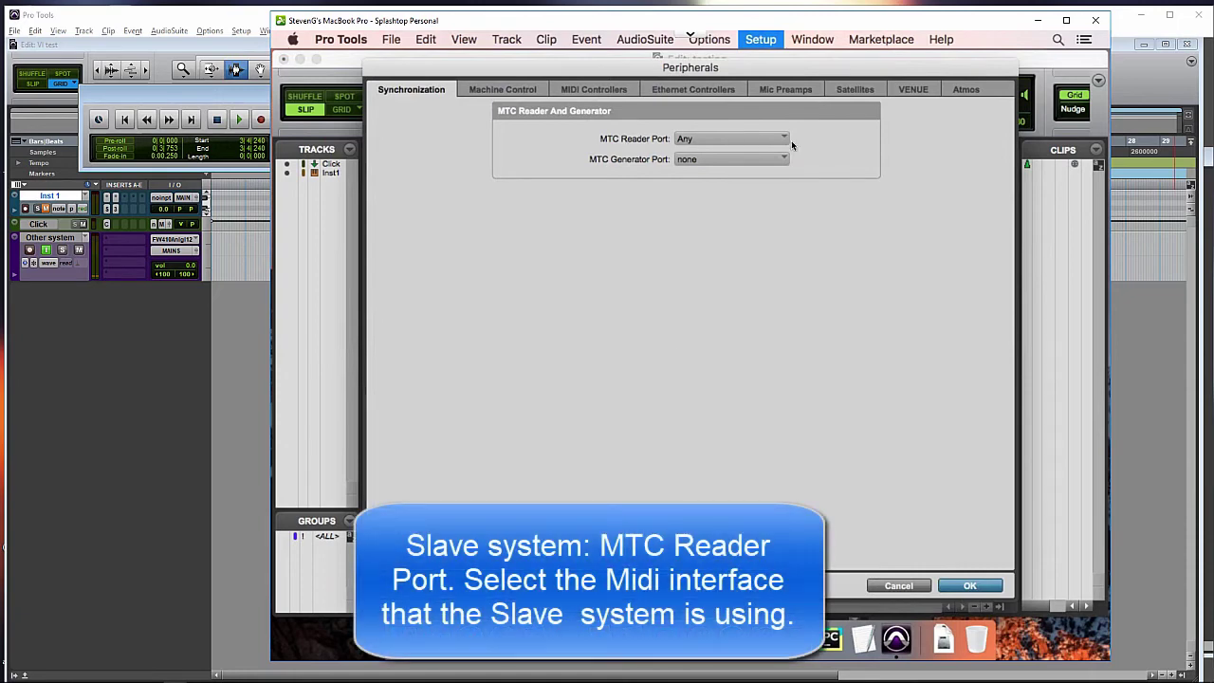
pyautogui.click(734, 144)
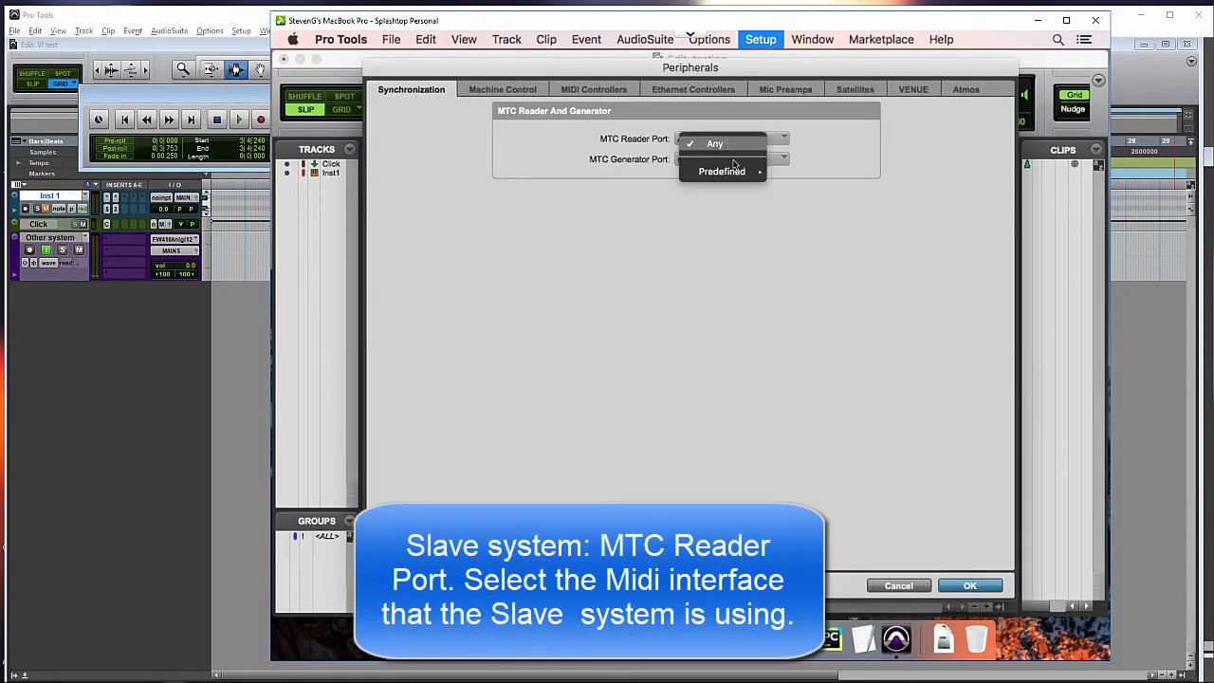
pyautogui.moveTo(736, 174)
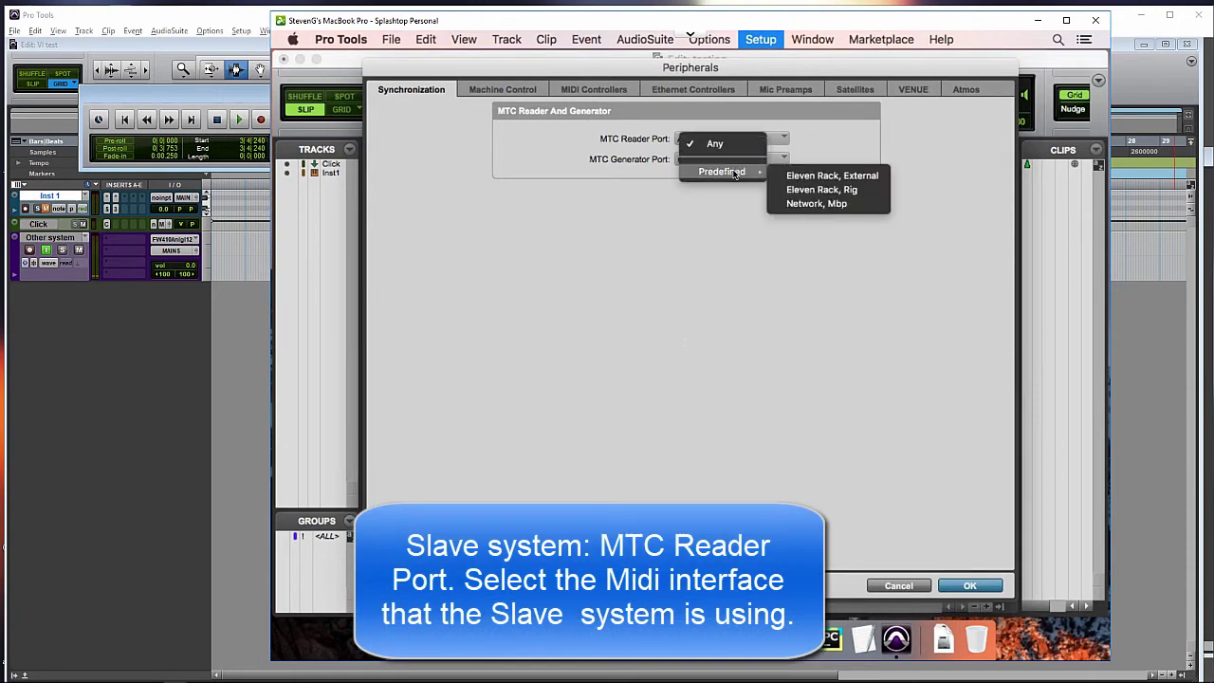
pyautogui.click(851, 178)
pyautogui.click(965, 585)
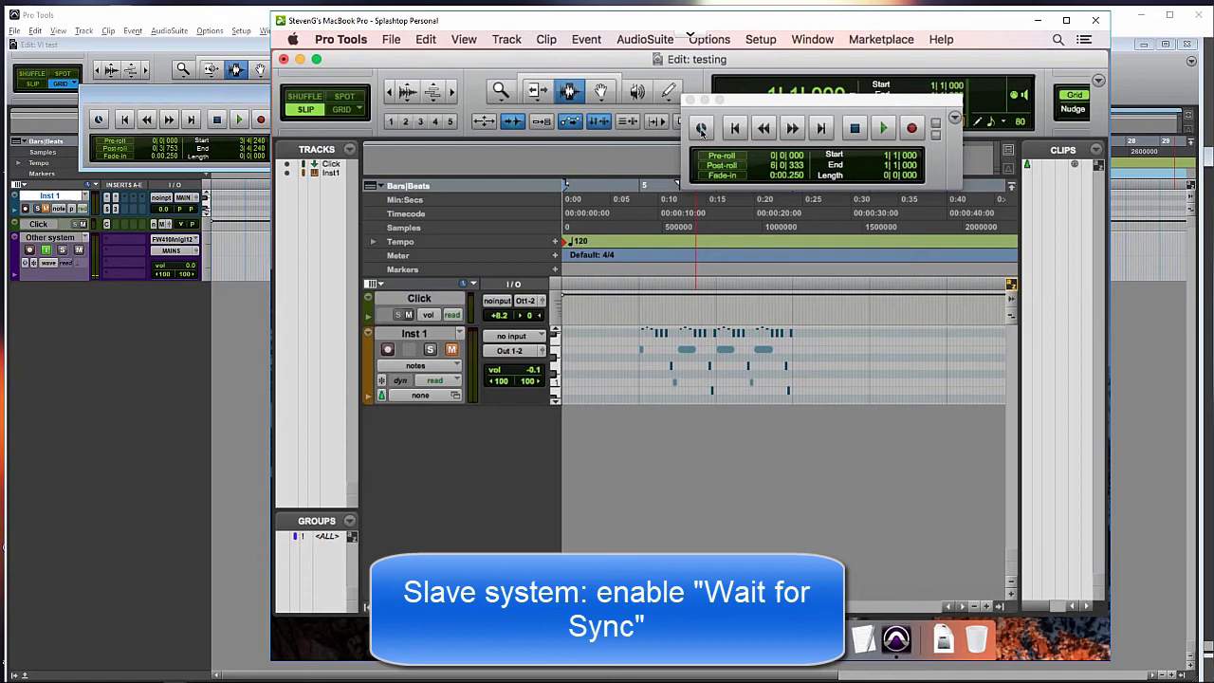
# - Put the Mac slave's transport Online so it waits for incoming sync
pyautogui.click(701, 129)
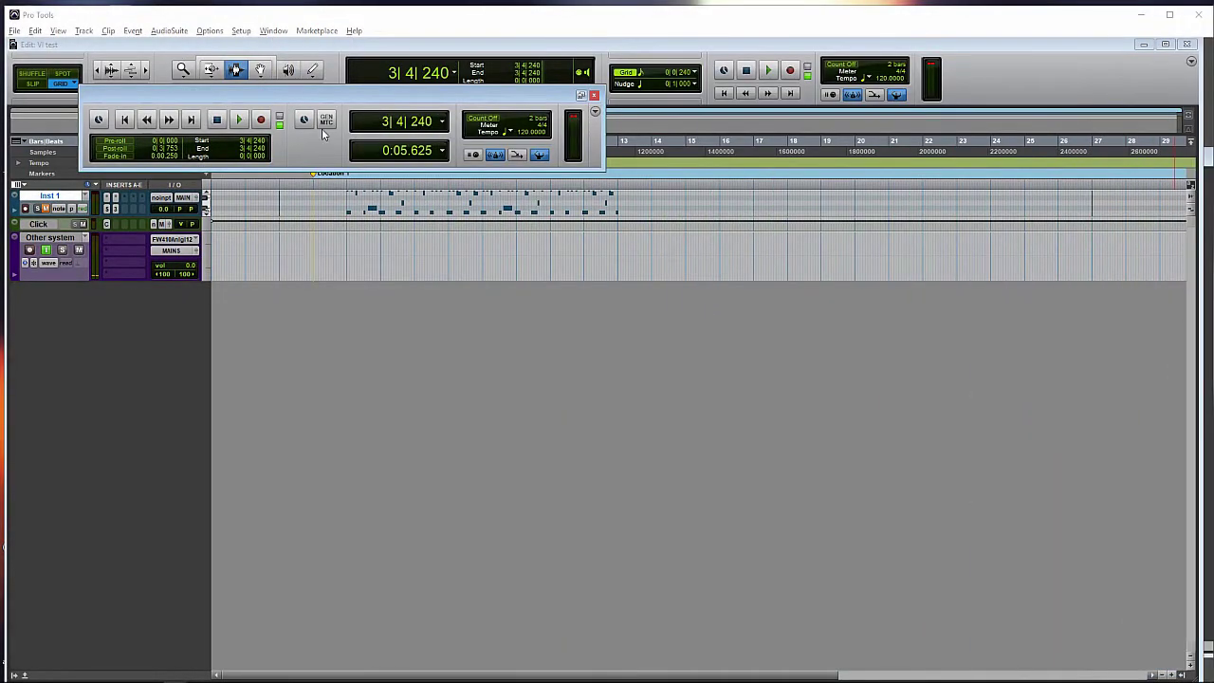
# - Turn on GEN MTC in the master's transport and keep its Synchronization section shown
pyautogui.moveTo(325, 98); pyautogui.dragTo(442, 53)
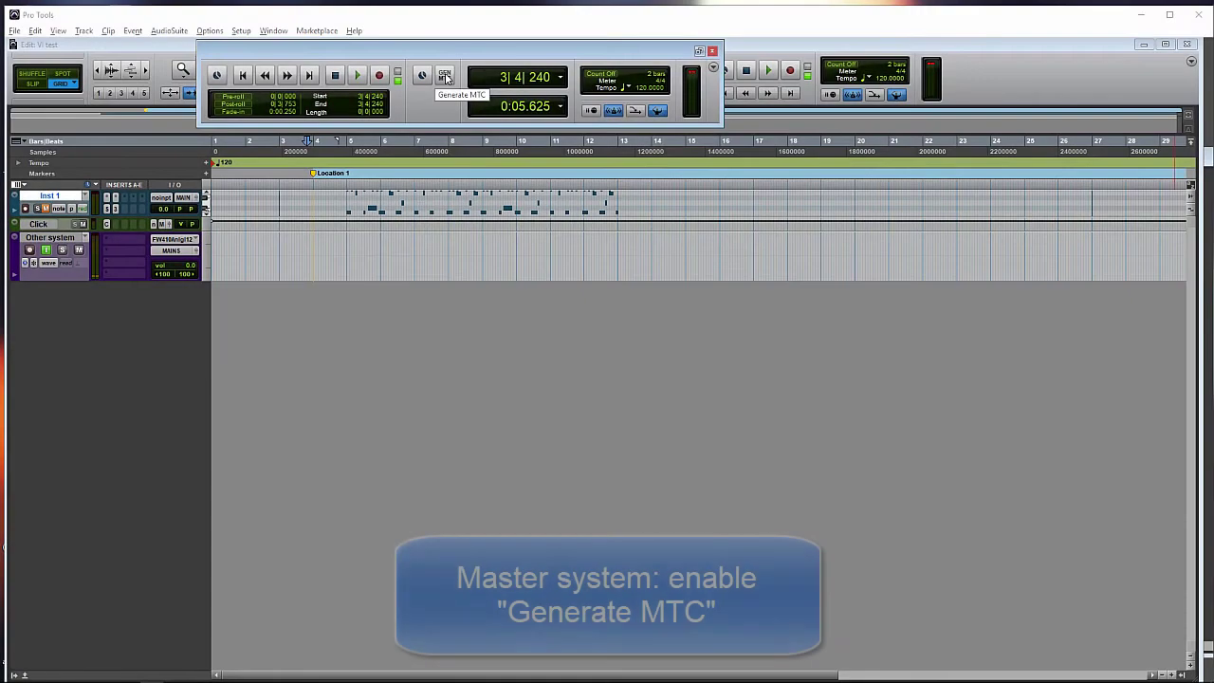
pyautogui.click(444, 76)
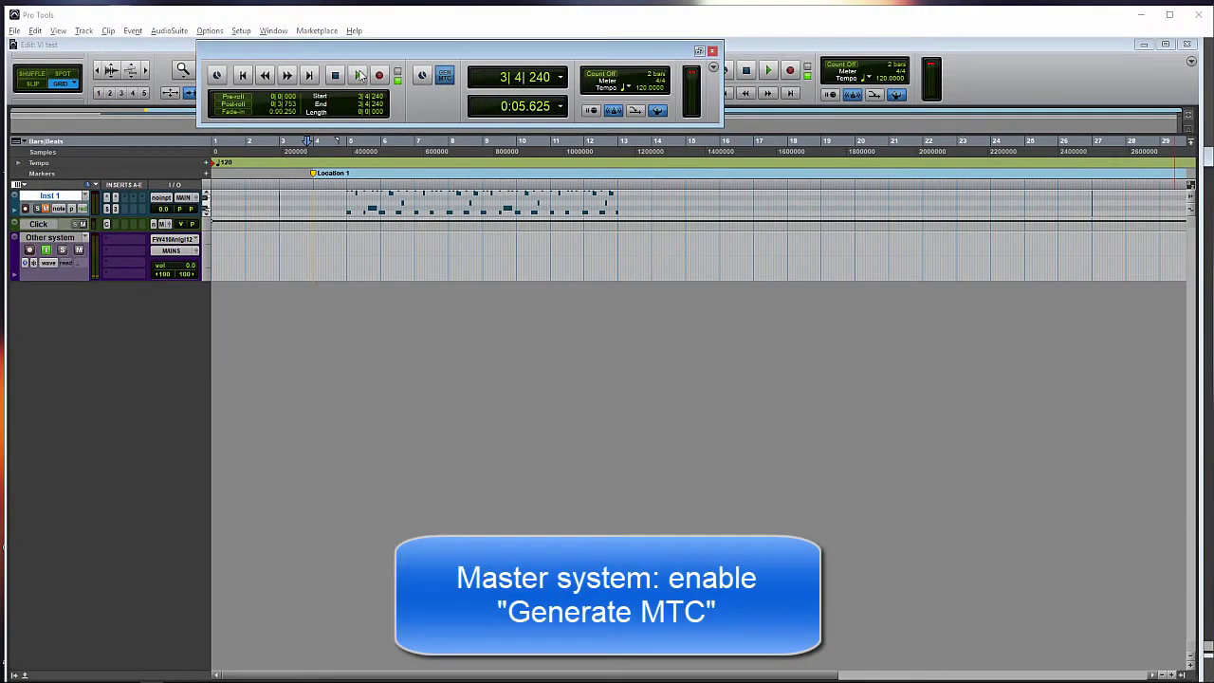
pyautogui.click(714, 68)
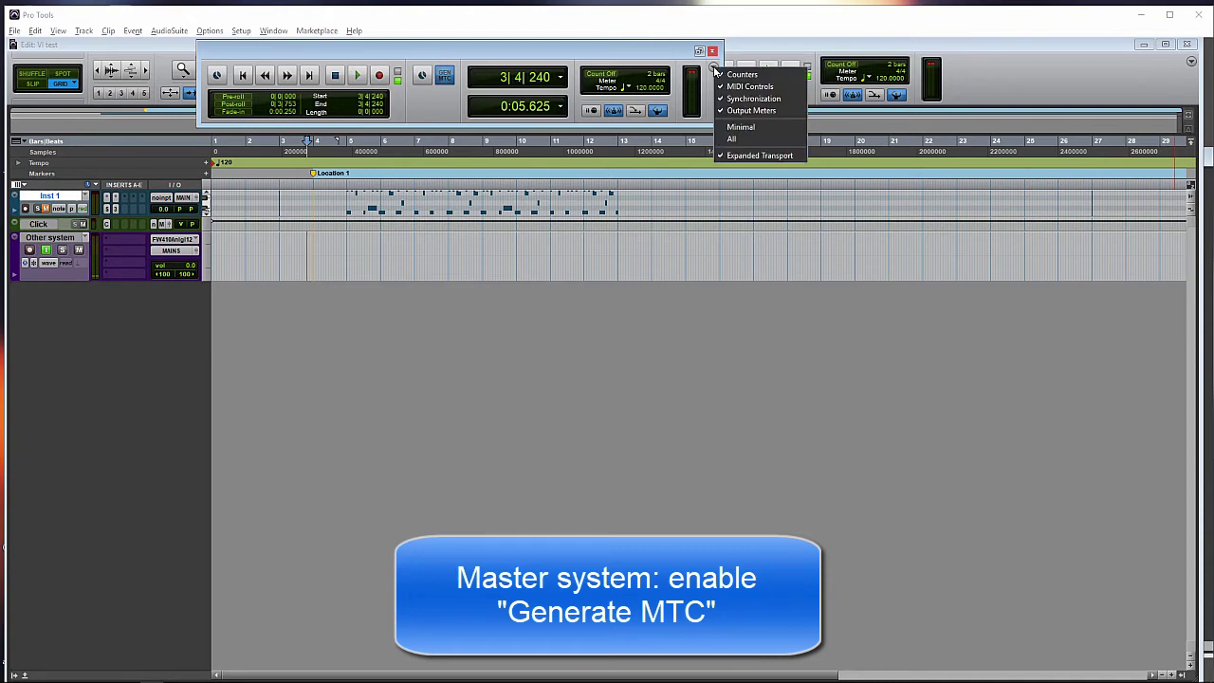
pyautogui.click(754, 99)
pyautogui.click(658, 66)
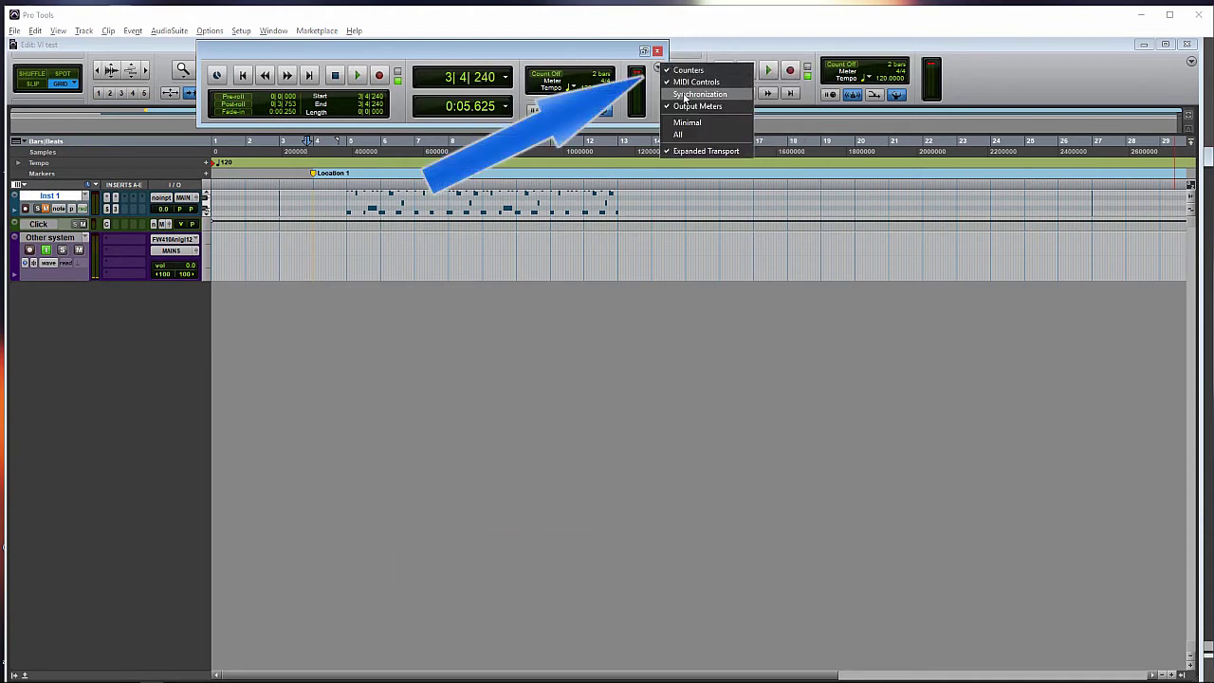
# - Show Synchronization controls in the master's Edit window and maximize the window
pyautogui.click(688, 93)
pyautogui.click(1192, 62)
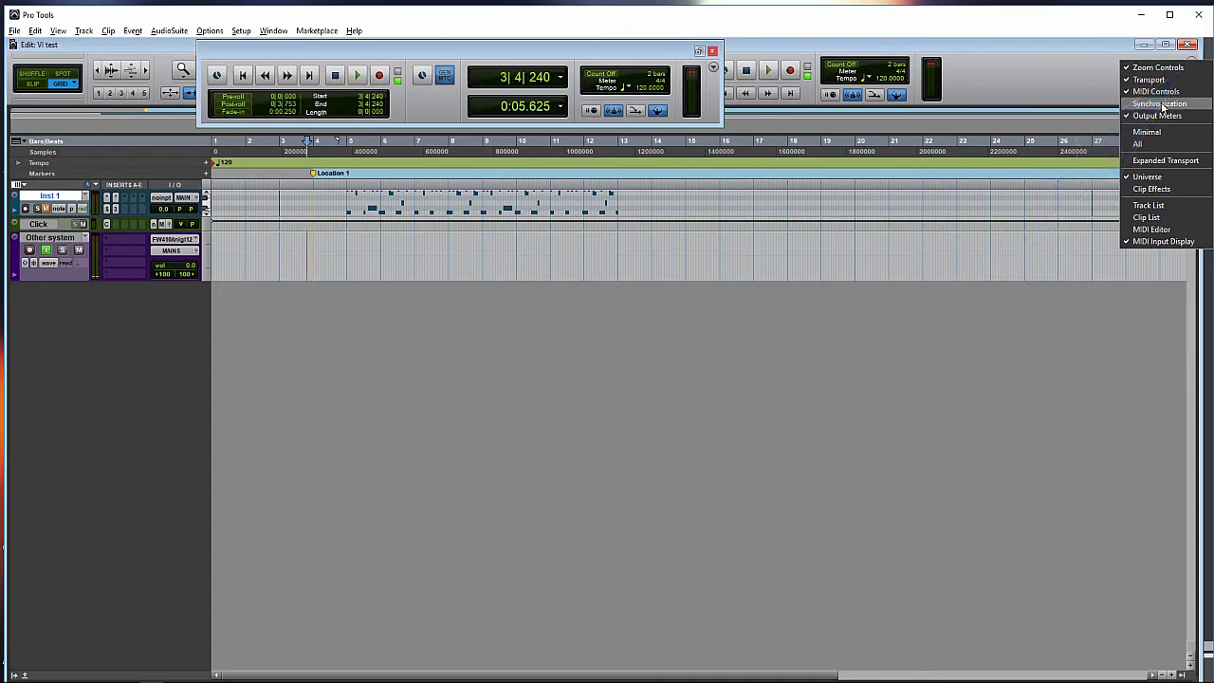
pyautogui.click(1187, 68)
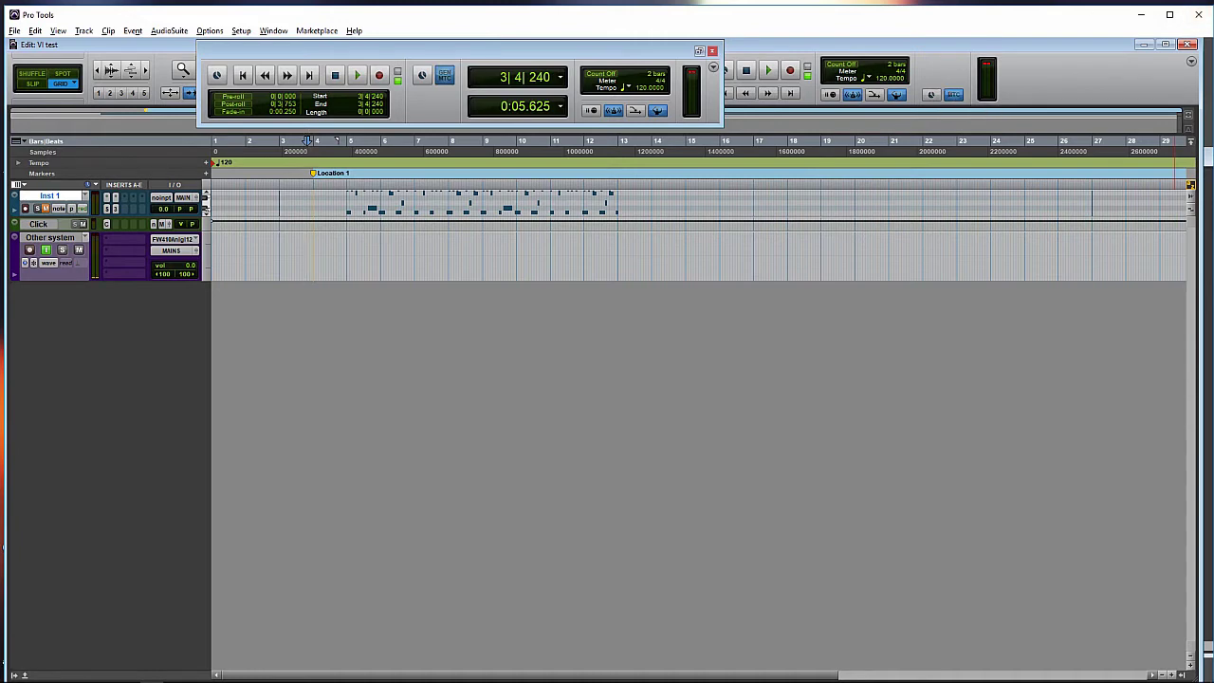
pyautogui.doubleClick(807, 14)
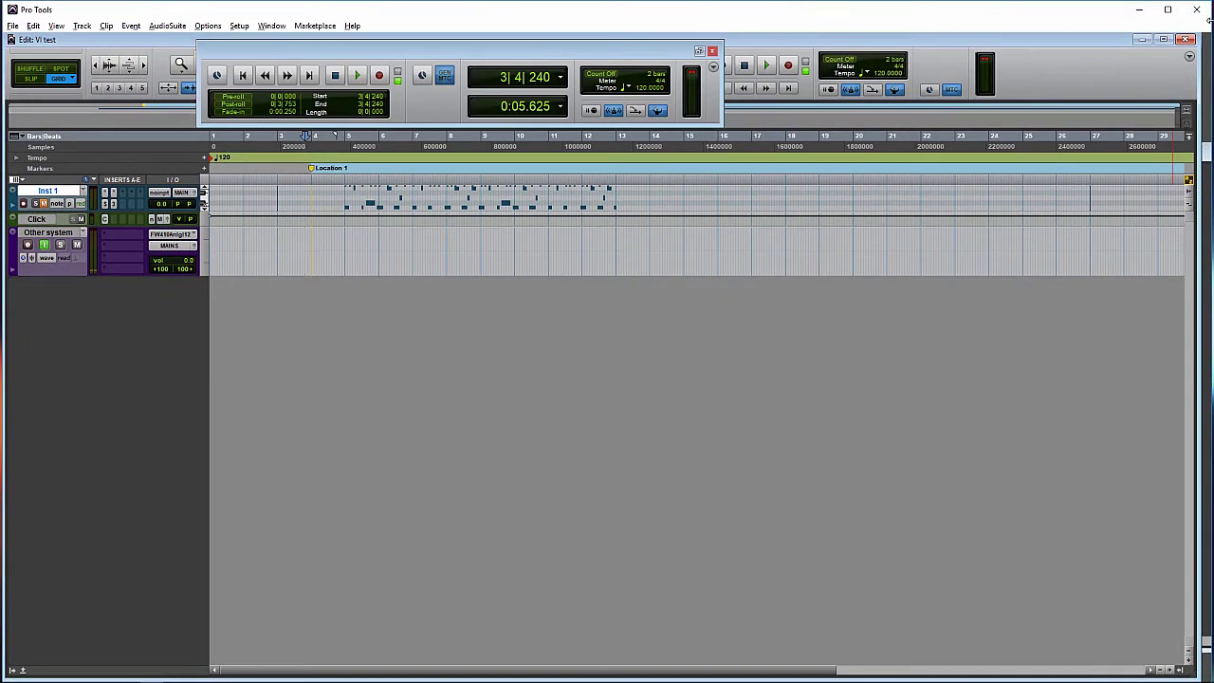
# - Place the master Pro Tools window on the left half and the Mac slave on the right
pyautogui.click(1167, 9)
pyautogui.moveTo(658, 29)
pyautogui.mouseDown()
pyautogui.moveTo(676, 29)
pyautogui.moveTo(656, 29)
pyautogui.mouseUp()
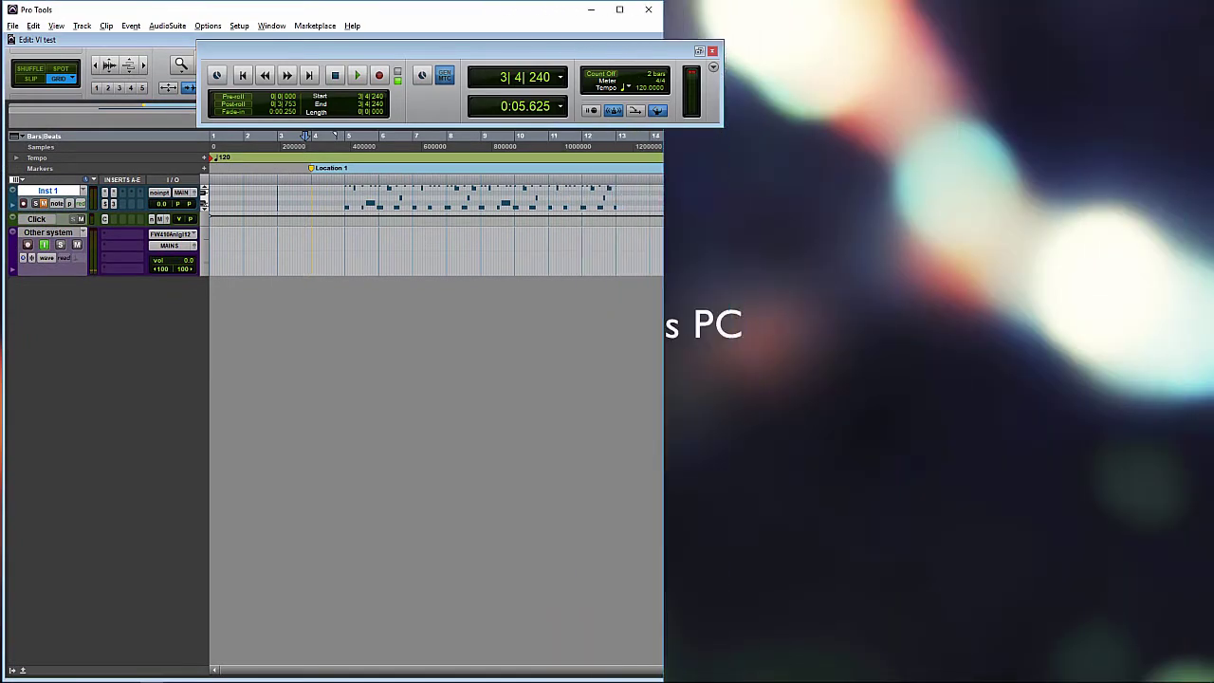
pyautogui.moveTo(1186, 38); pyautogui.dragTo(958, 48)
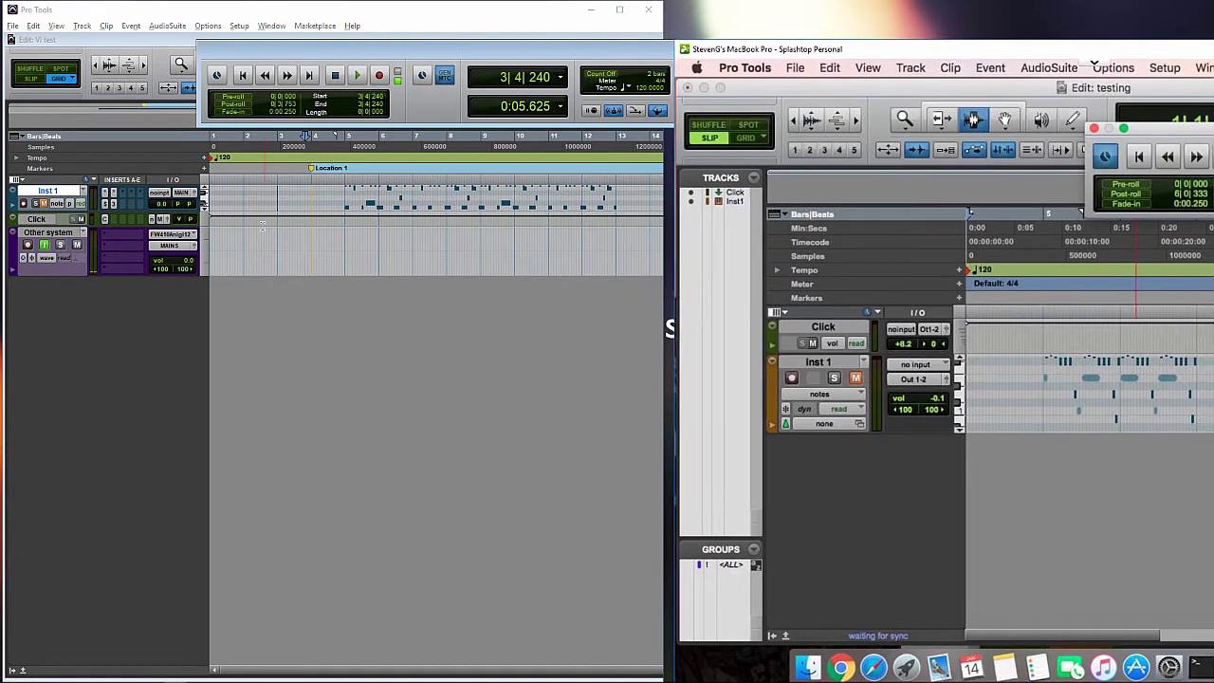
pyautogui.click(285, 235)
# - Play the master twice from the session start to check the slave follows in sync
pyautogui.press('Return')
pyautogui.press('space')
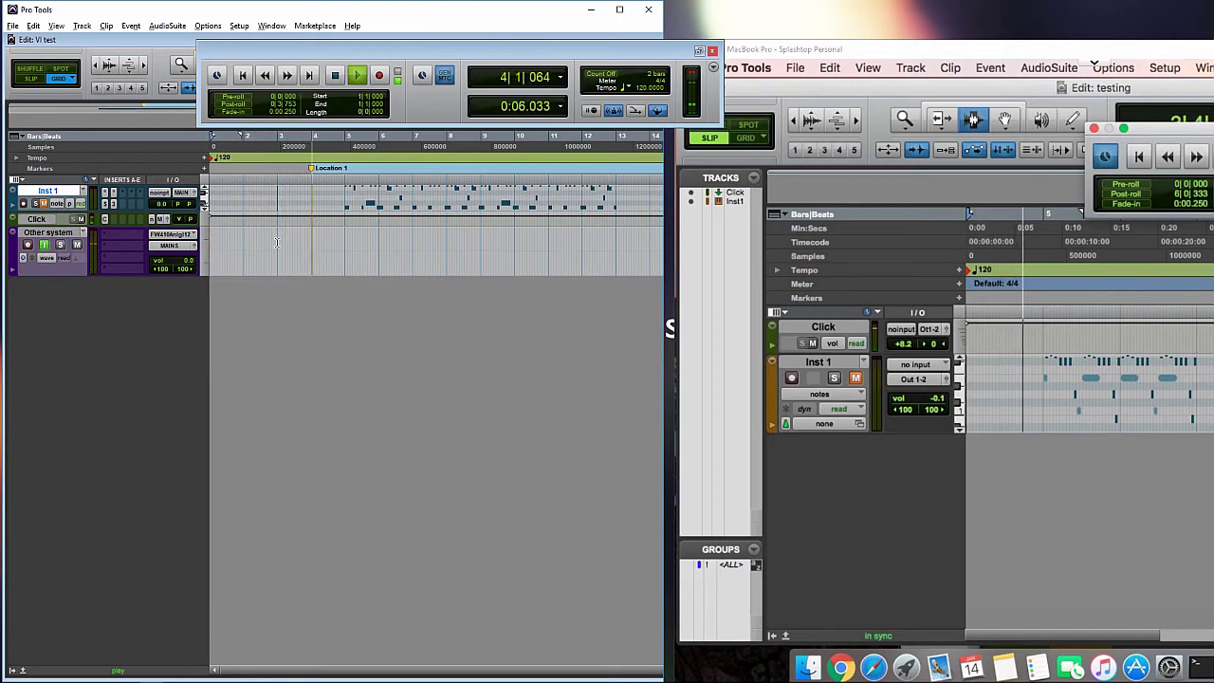
pyautogui.press('space')
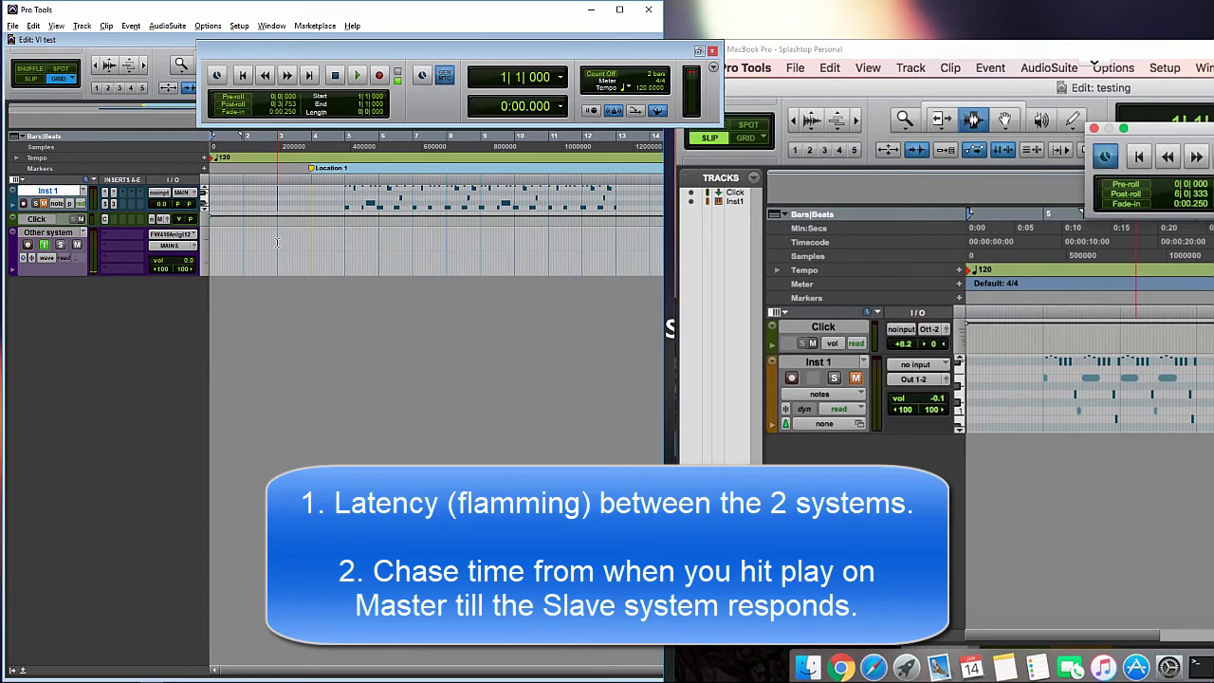
pyautogui.press('space')
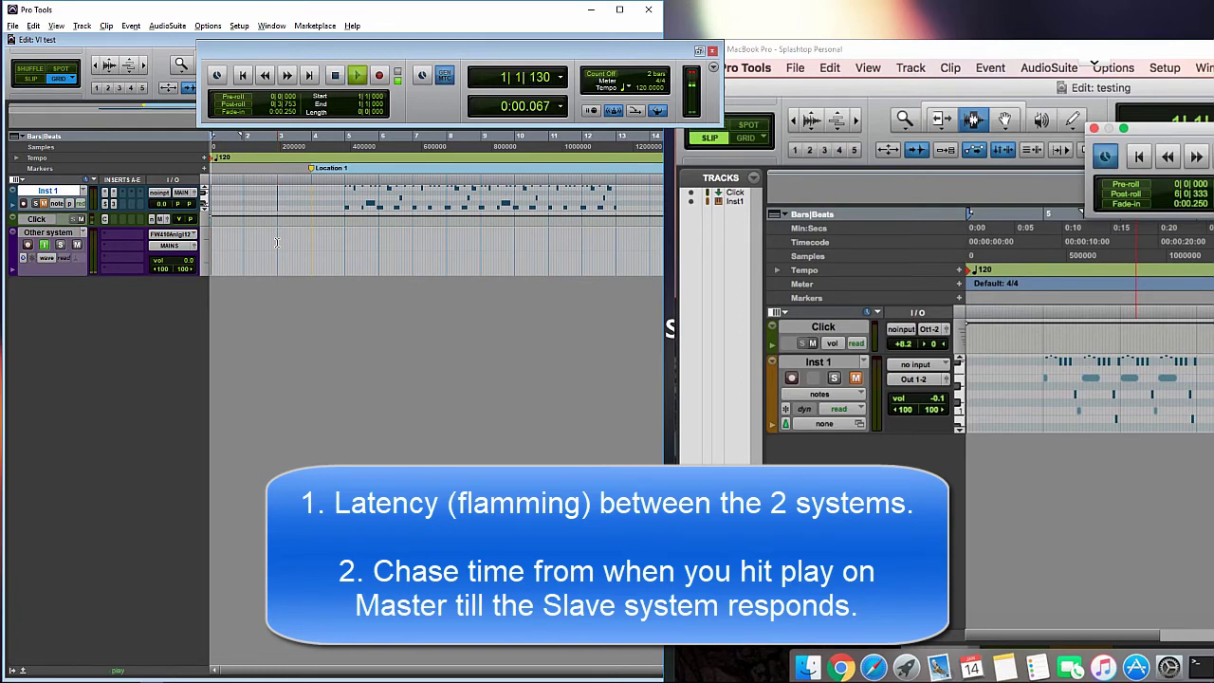
pyautogui.press('space')
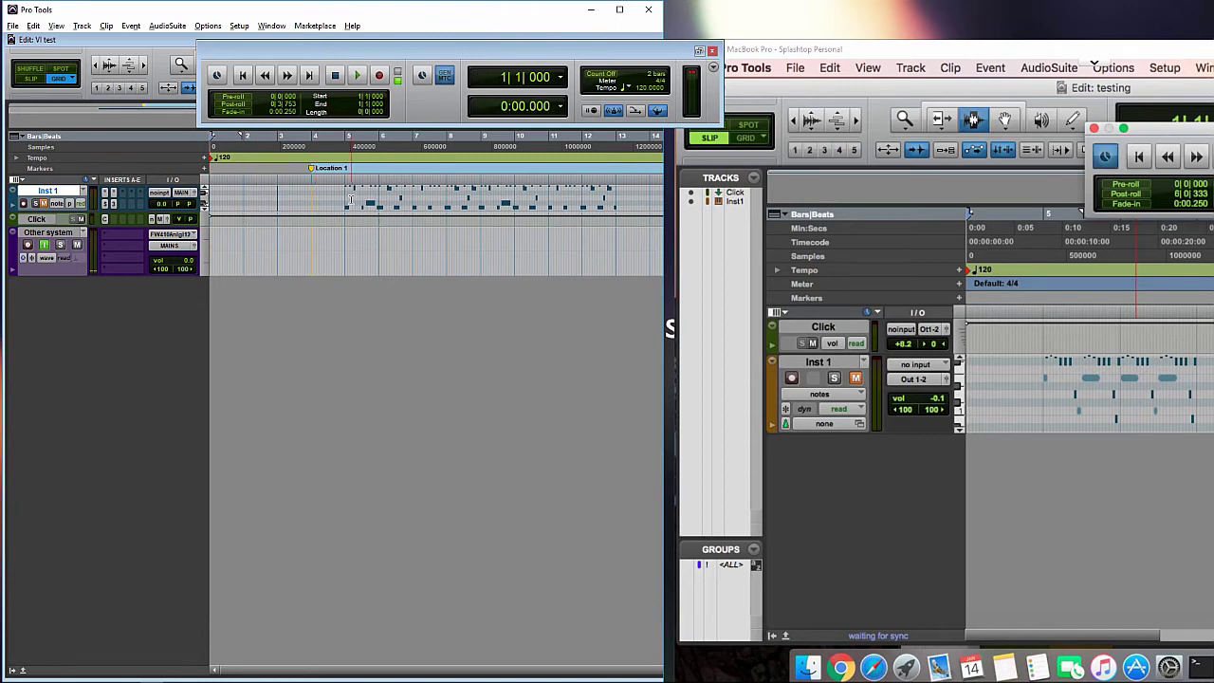
pyautogui.moveTo(351, 197); pyautogui.dragTo(611, 199)
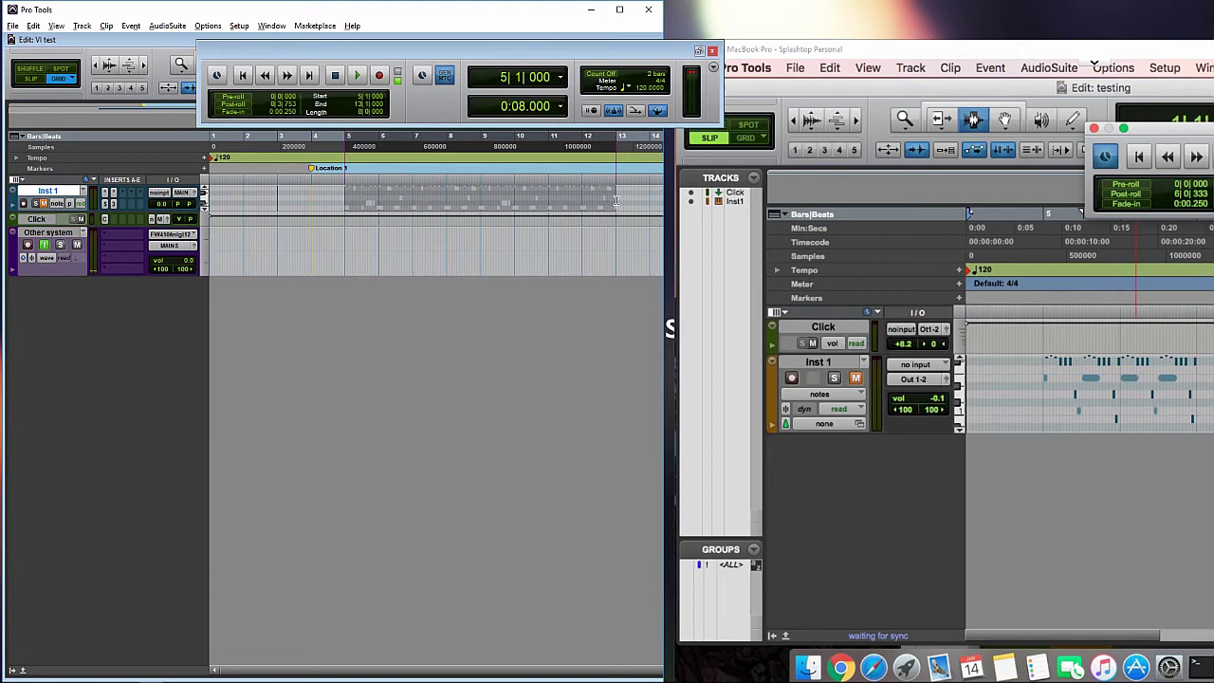
pyautogui.click(307, 249)
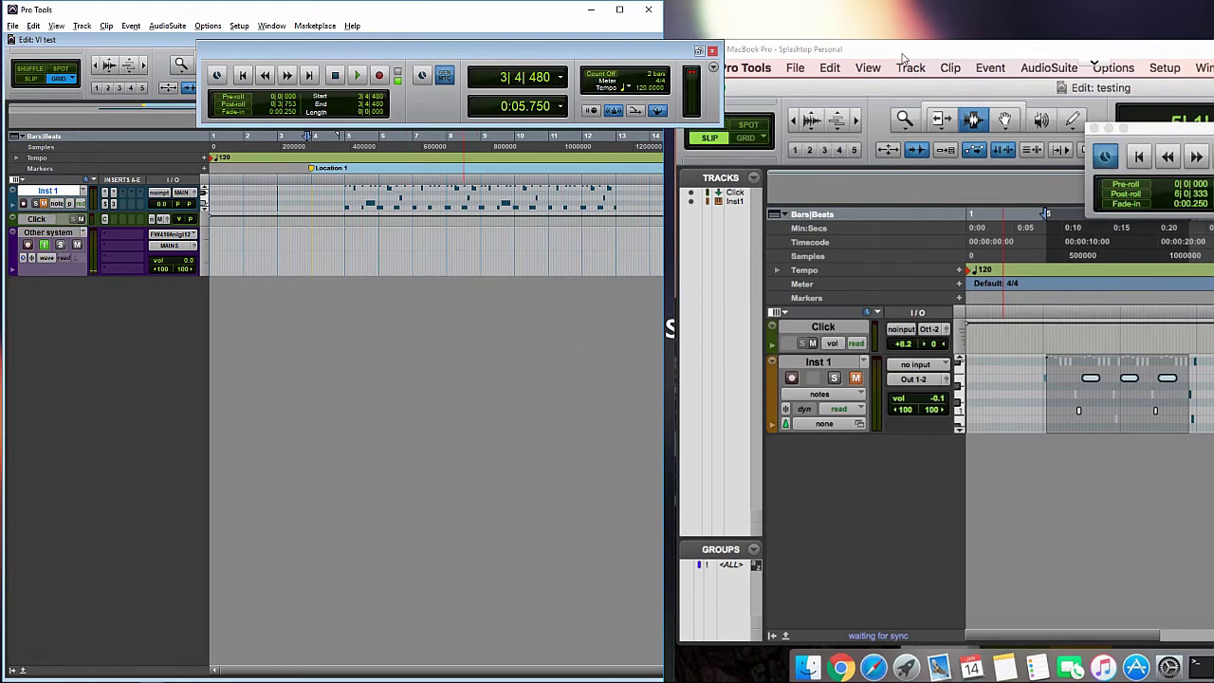
# - Commit the slave's Click instrument track to a new Click.cm audio track, with Source Tracks set to Do Nothing
pyautogui.click(822, 328)
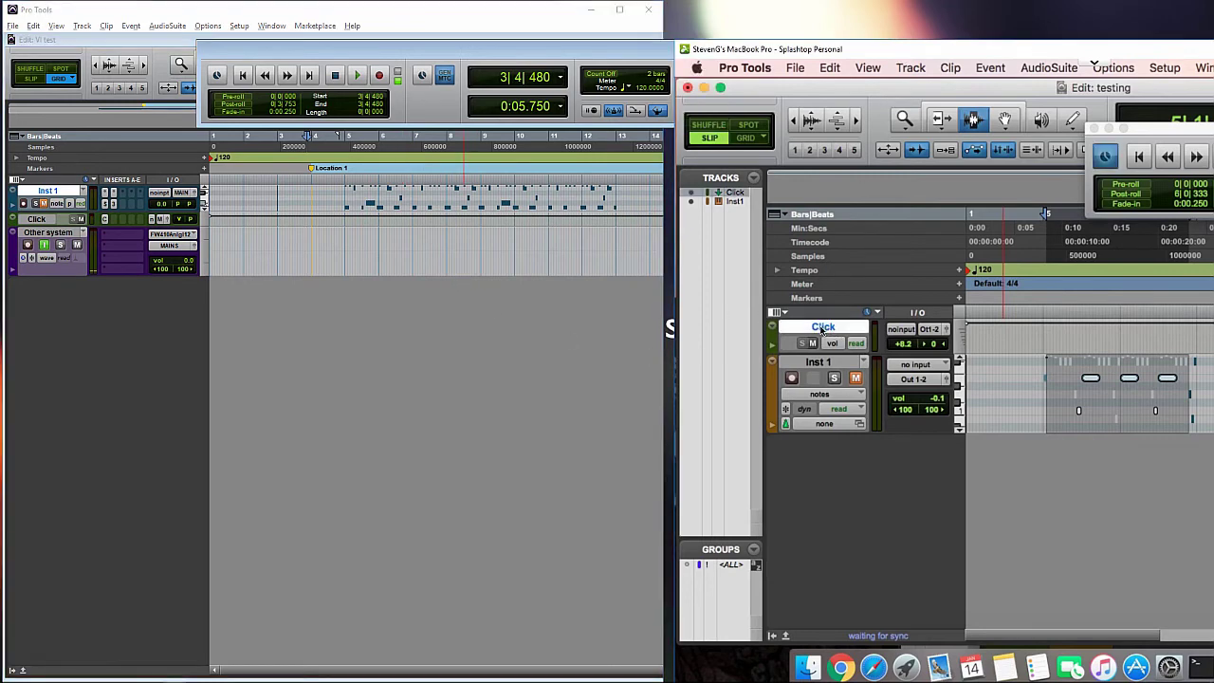
pyautogui.click(1092, 337)
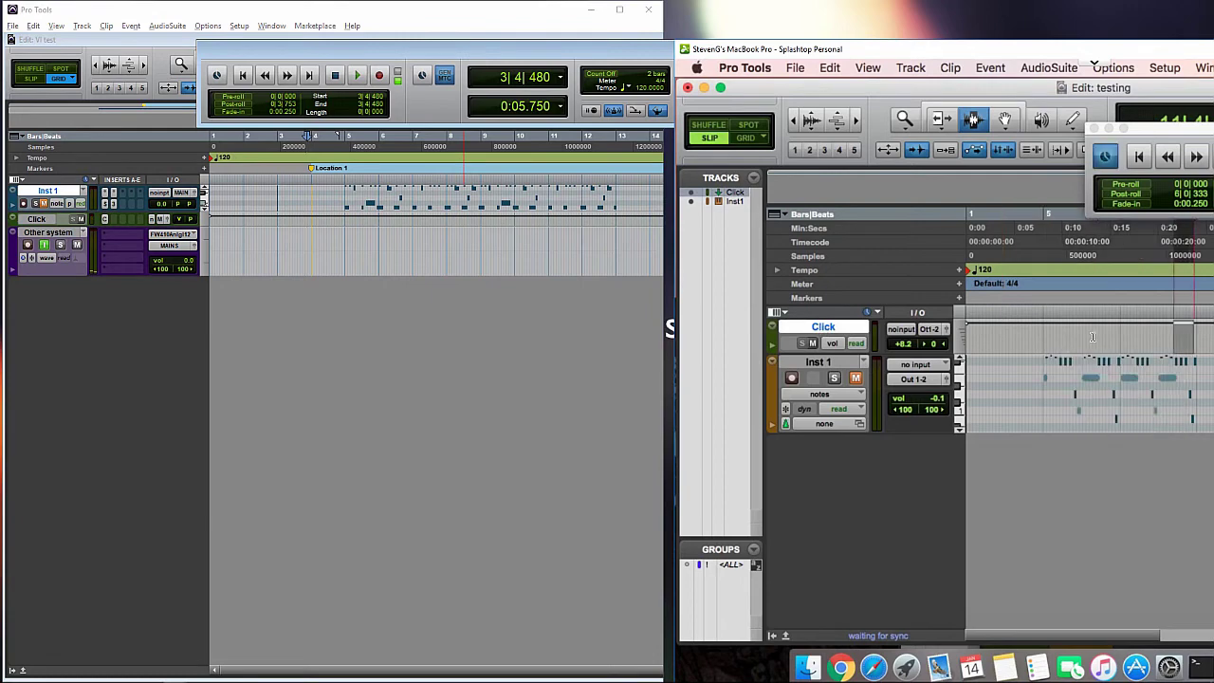
pyautogui.rightClick(815, 328)
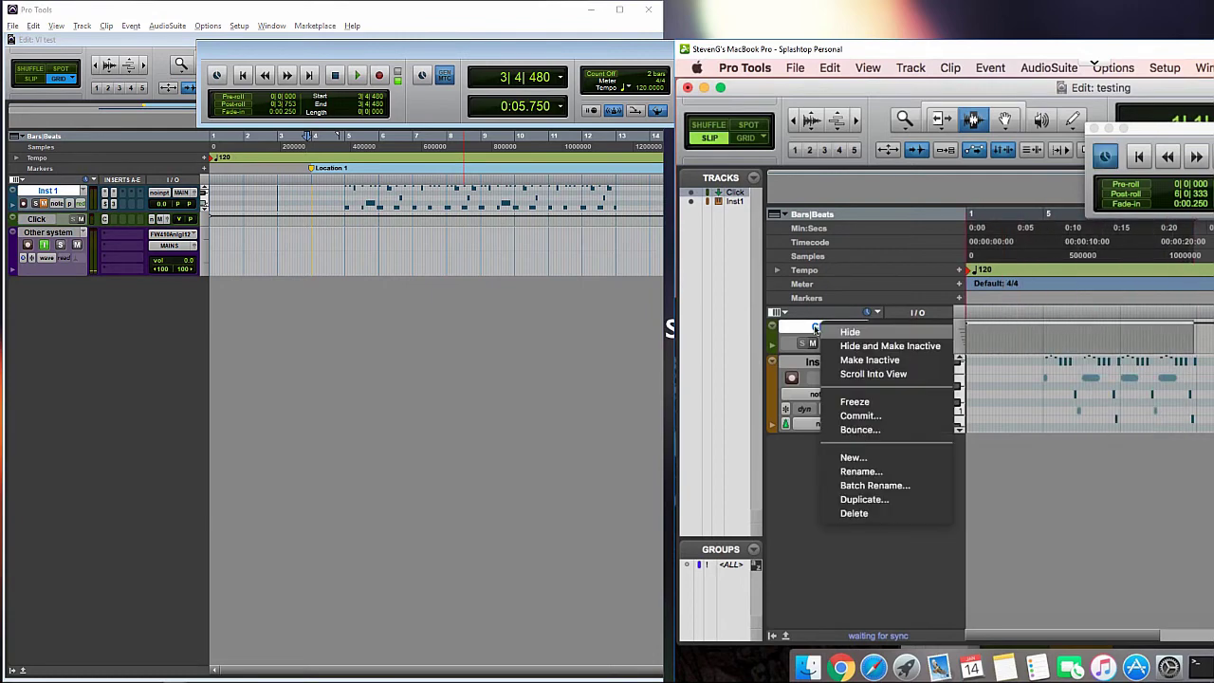
pyautogui.click(858, 416)
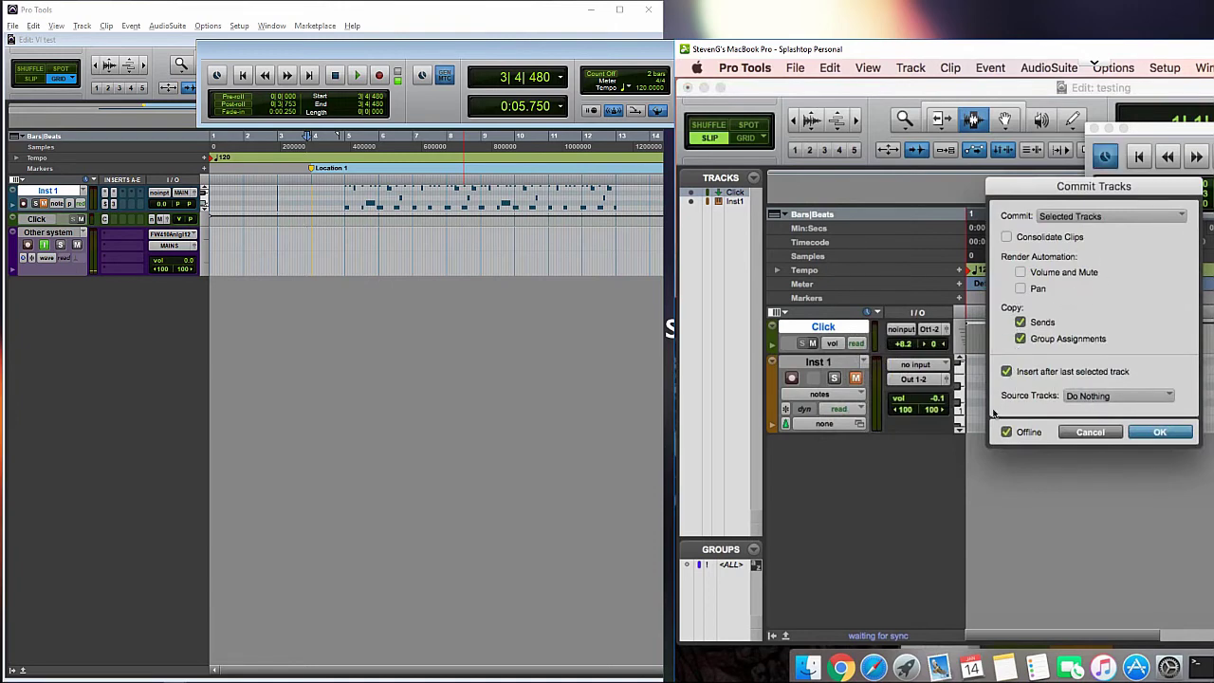
pyautogui.click(1103, 397)
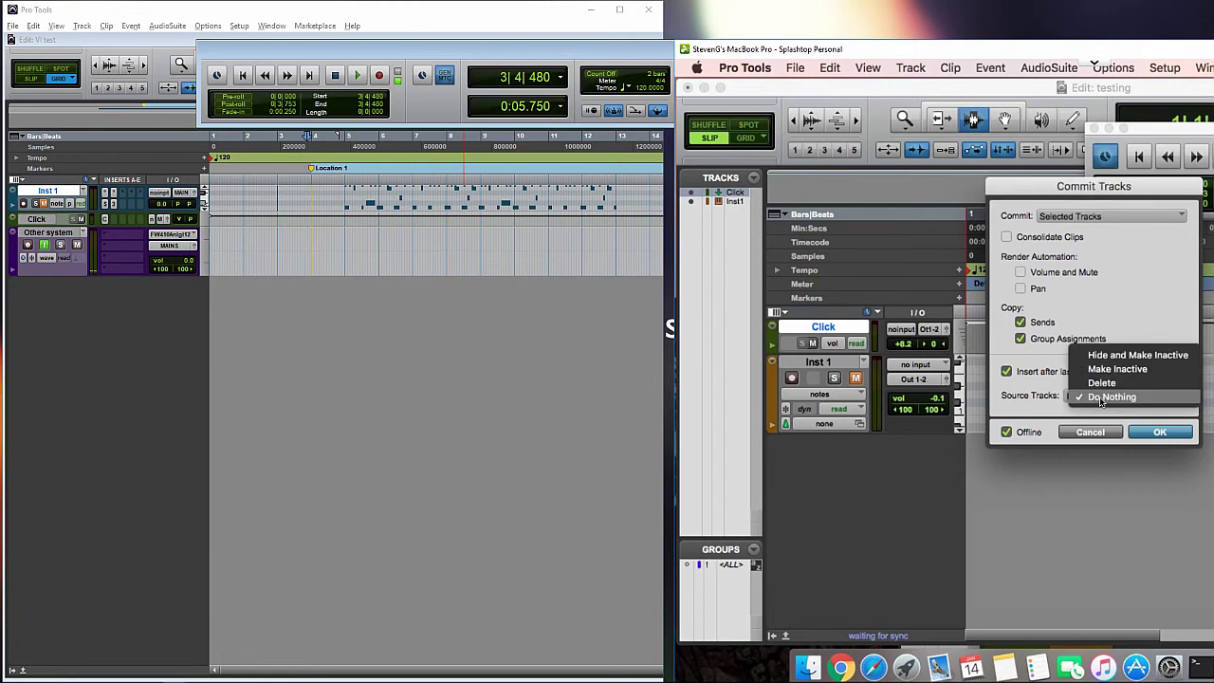
pyautogui.click(1078, 398)
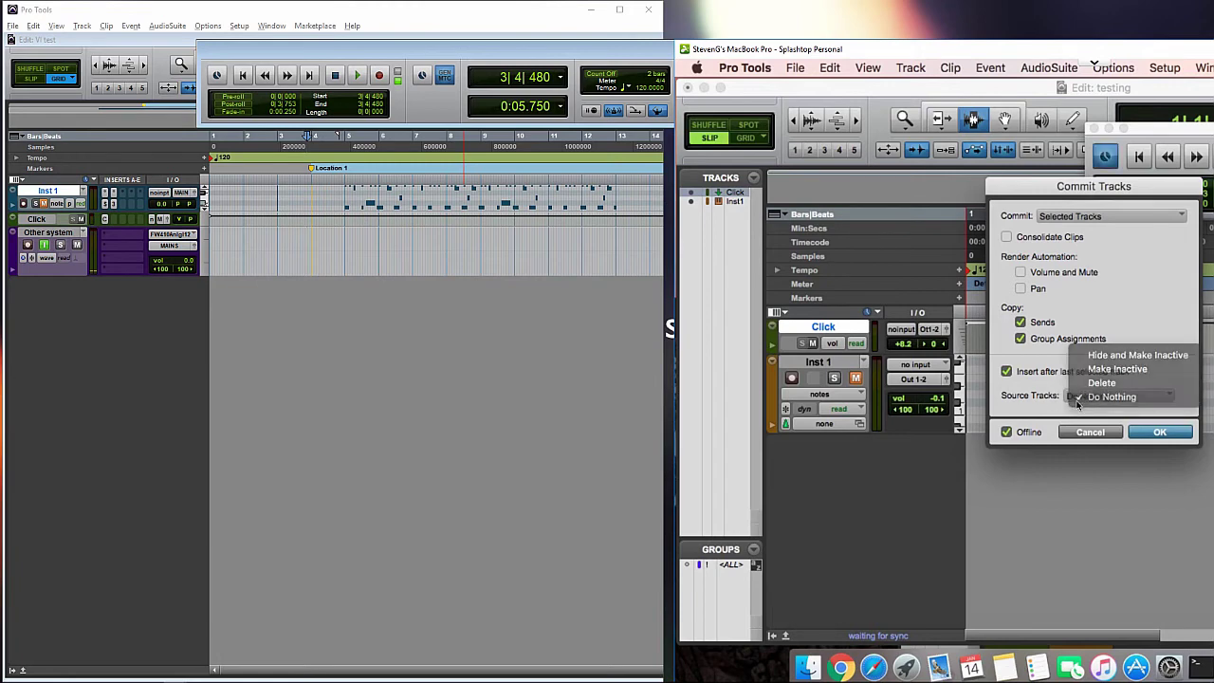
pyautogui.click(1152, 432)
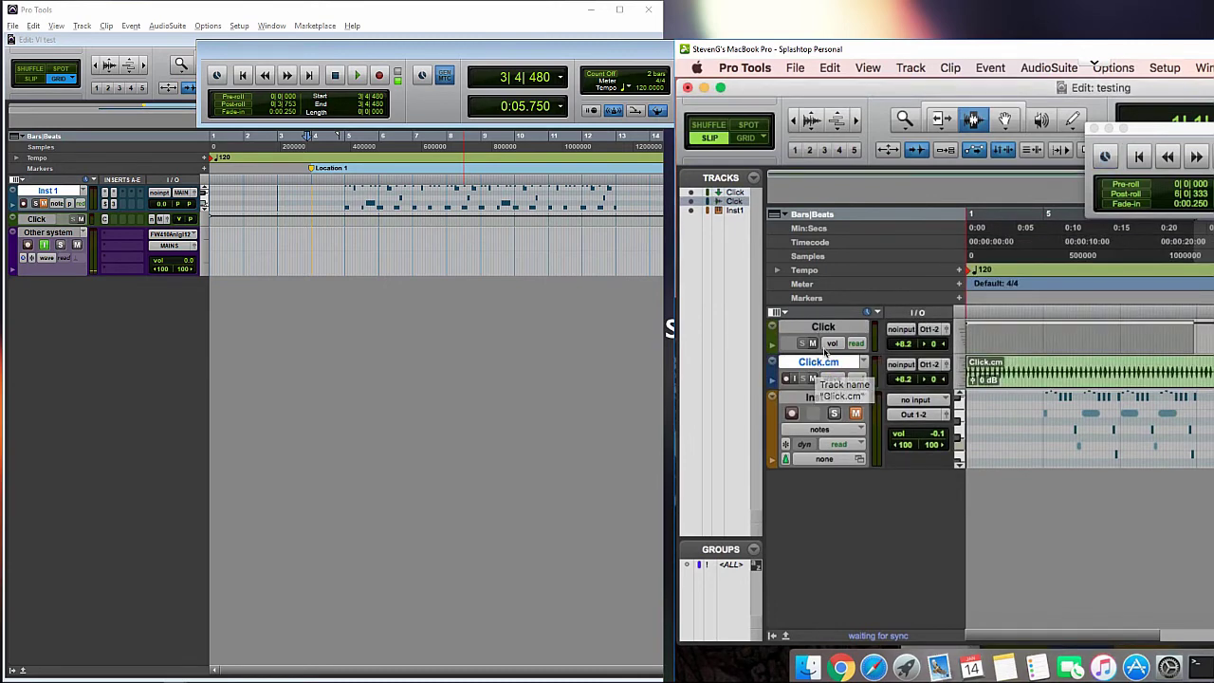
# - Mute the original Click track, set the slave's play position slightly earlier, and return to the master session
pyautogui.click(812, 342)
pyautogui.click(1059, 362)
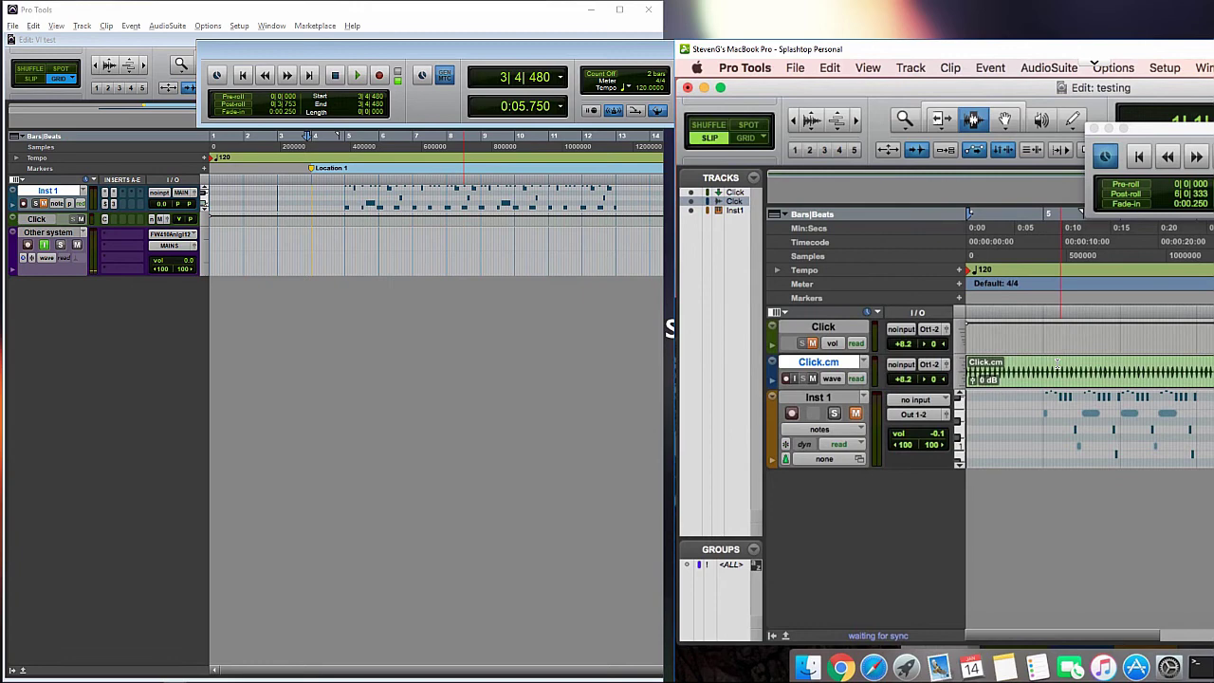
pyautogui.click(1029, 365)
pyautogui.click(271, 301)
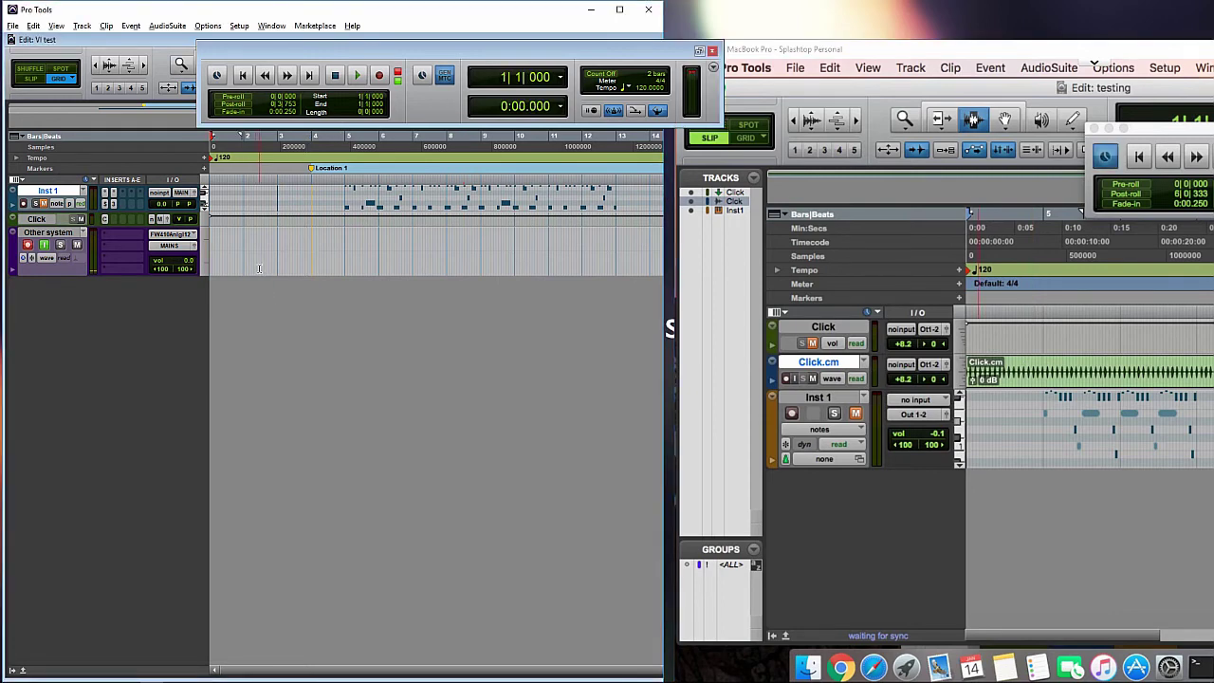
# - Record the slave's clicks as Other system_22 on the Other system track, then make that track taller
pyautogui.hotkey('ctrl', 'space')
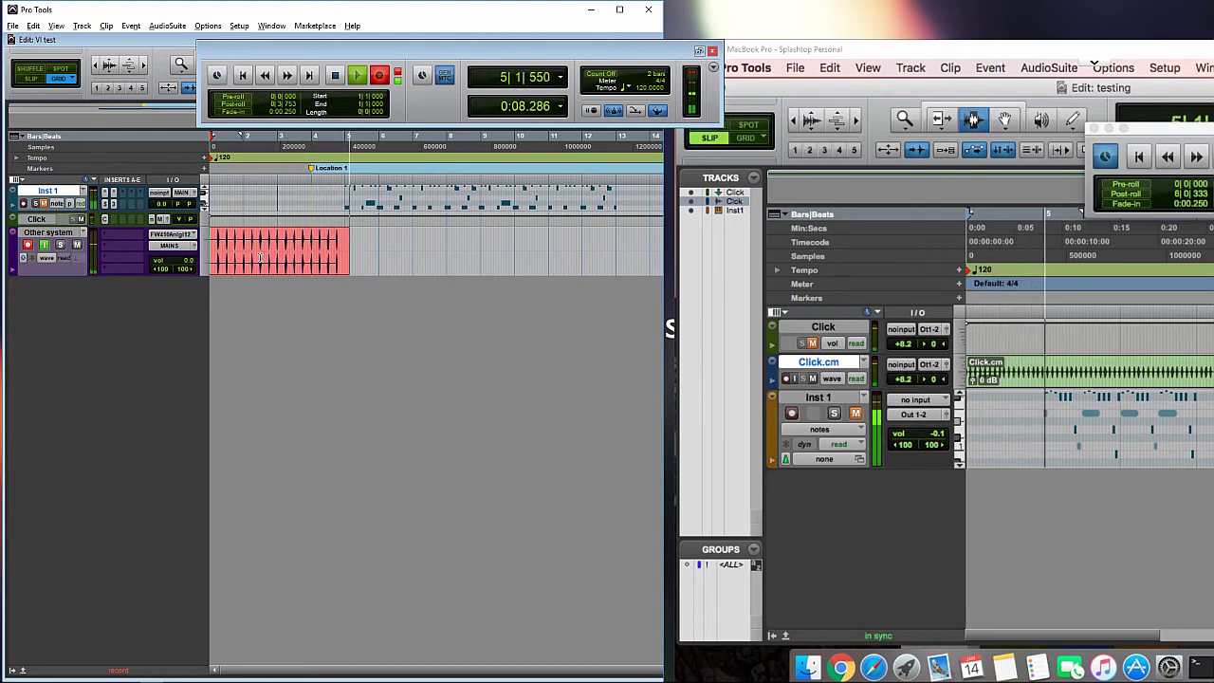
pyautogui.press('space')
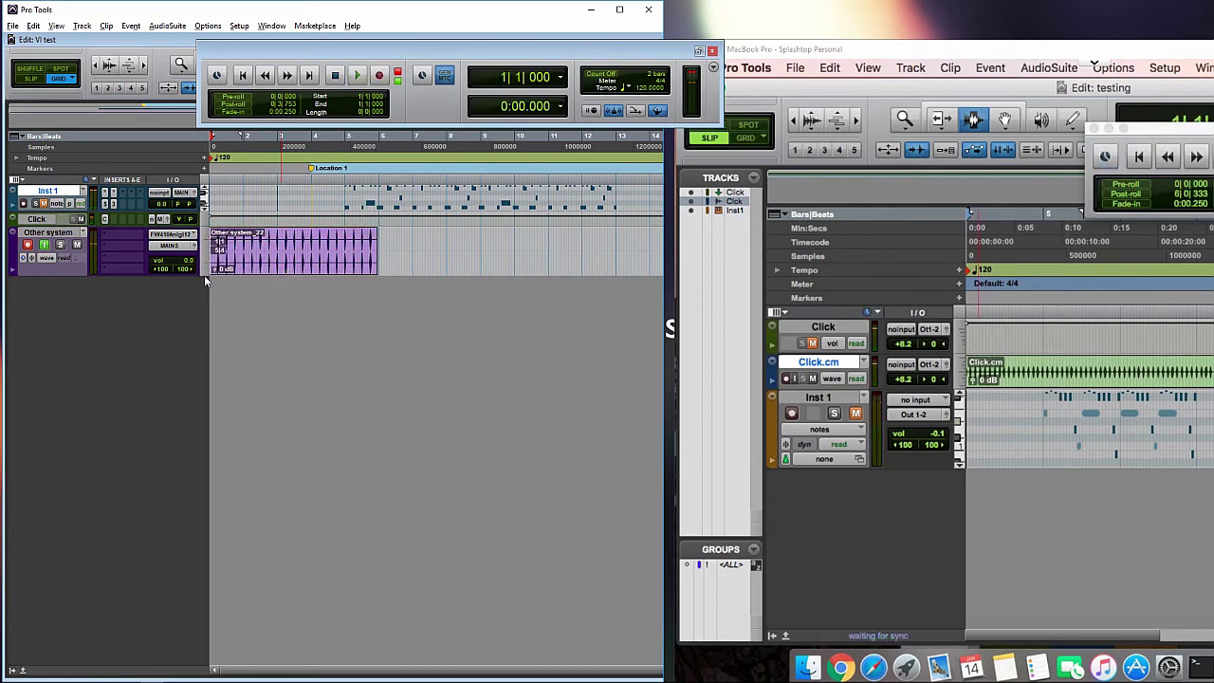
pyautogui.moveTo(204, 275); pyautogui.dragTo(207, 361)
pyautogui.click(233, 322)
# - Zoom into the recorded waveform, set the insertion point near beat 2, and move the Transport window aside
pyautogui.hotkey('ctrl', ']')
pyautogui.hotkey('ctrl', ']')
pyautogui.hotkey('ctrl', ']')
pyautogui.hotkey('ctrl', ']')
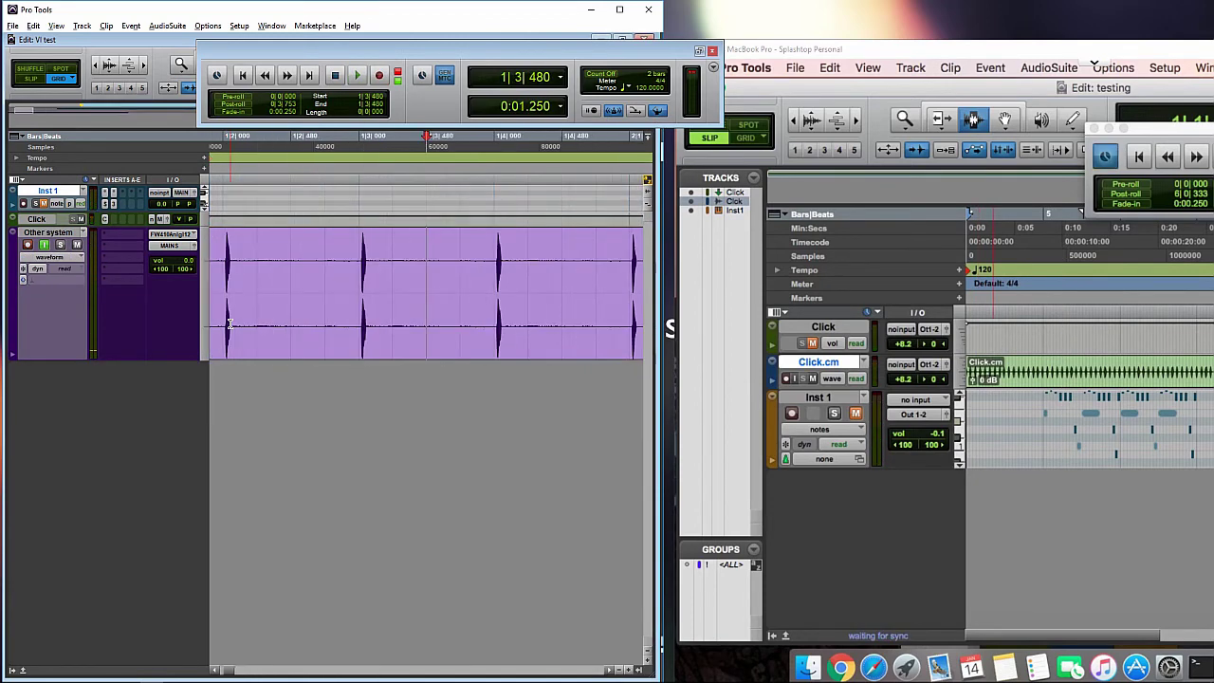
pyautogui.click(270, 324)
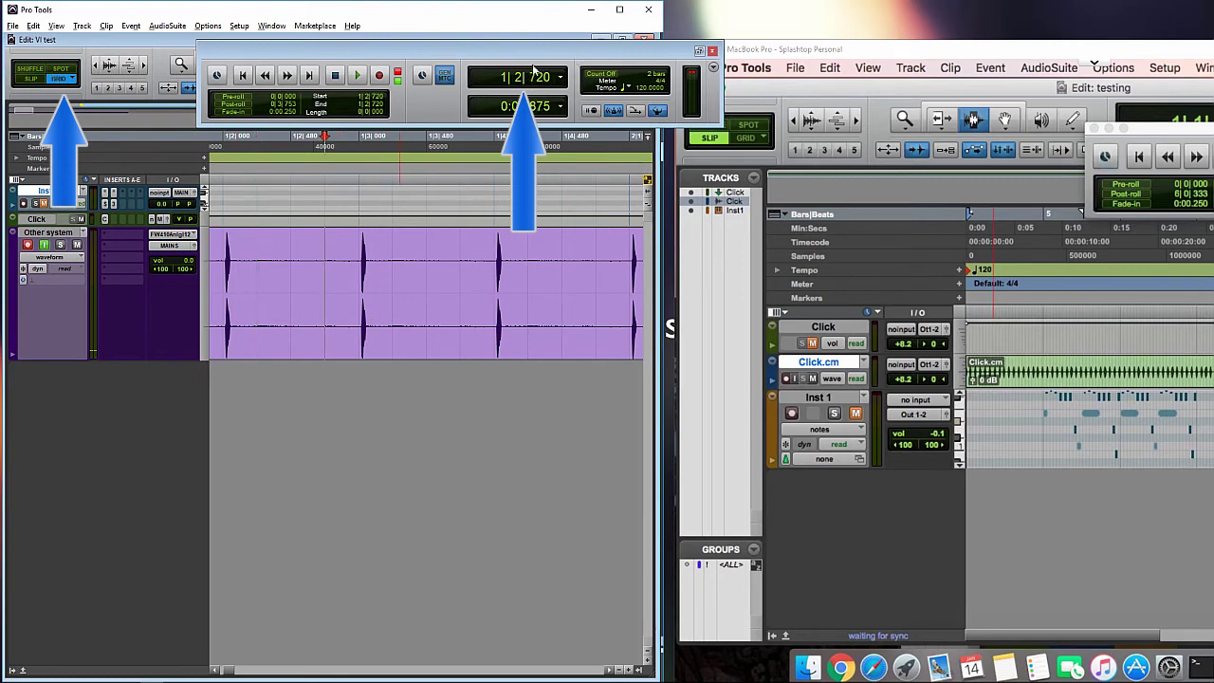
pyautogui.moveTo(558, 62); pyautogui.dragTo(412, 90)
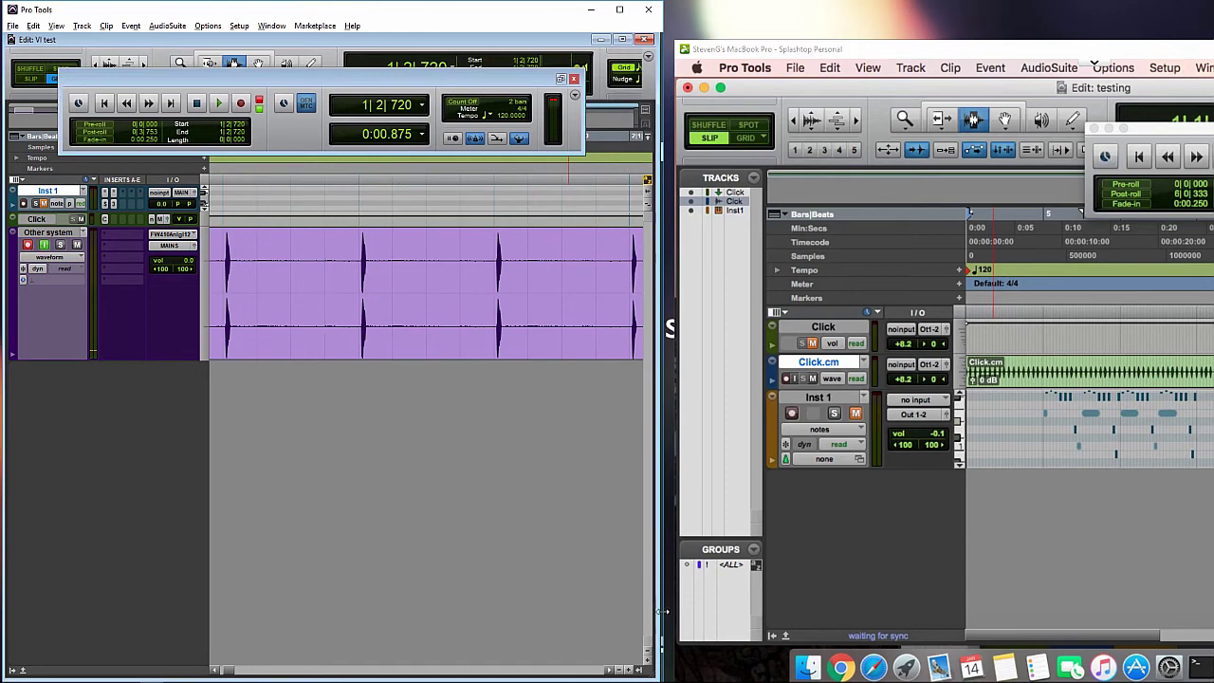
# - Widen the edit window, leave the grid at 1/16 note, and place the insertion point at 1|3|240
pyautogui.moveTo(662, 30); pyautogui.dragTo(756, 34)
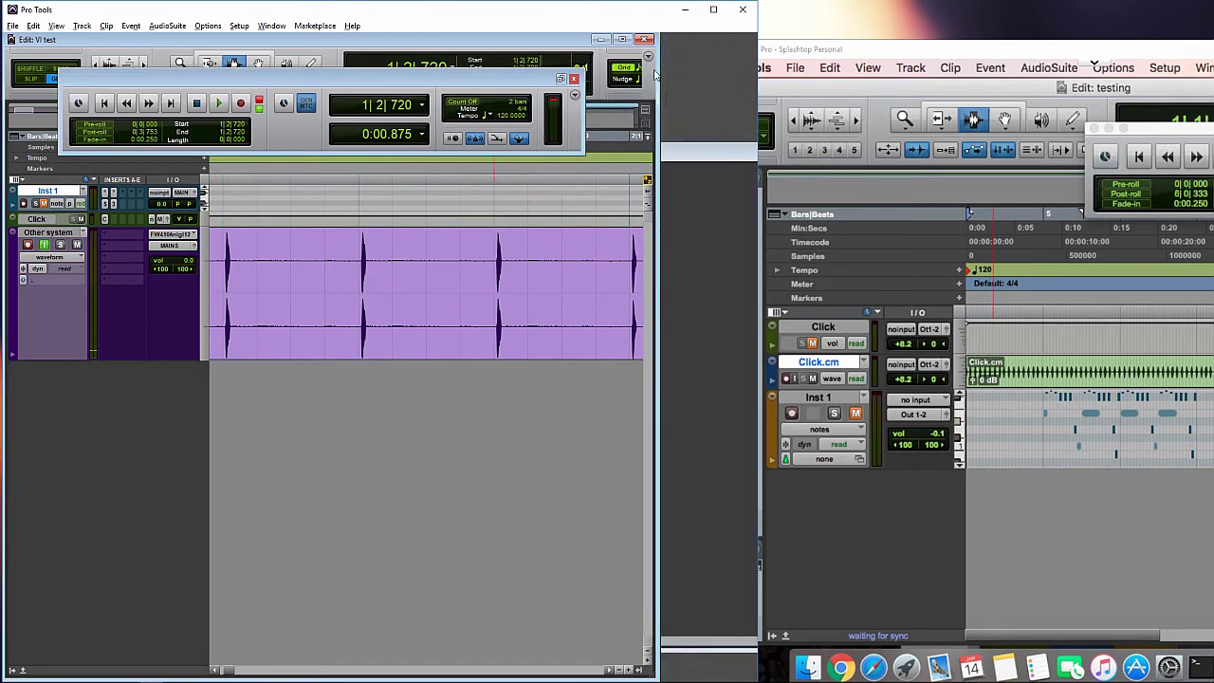
pyautogui.moveTo(654, 74); pyautogui.dragTo(748, 74)
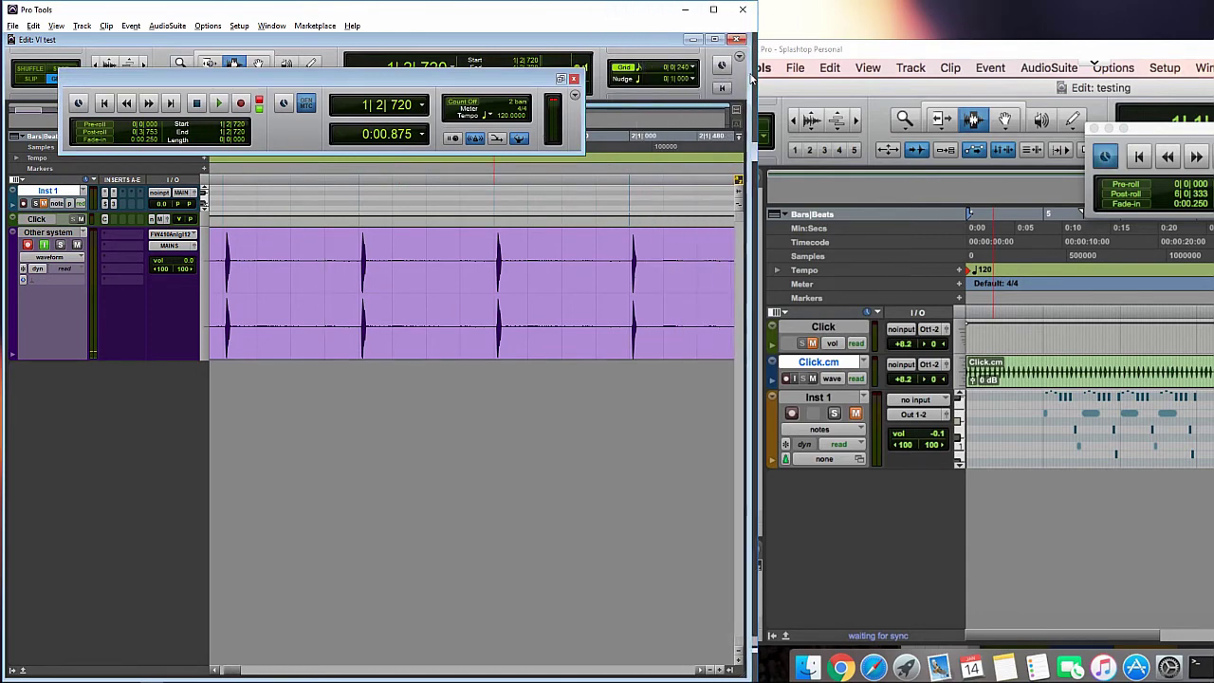
pyautogui.click(693, 72)
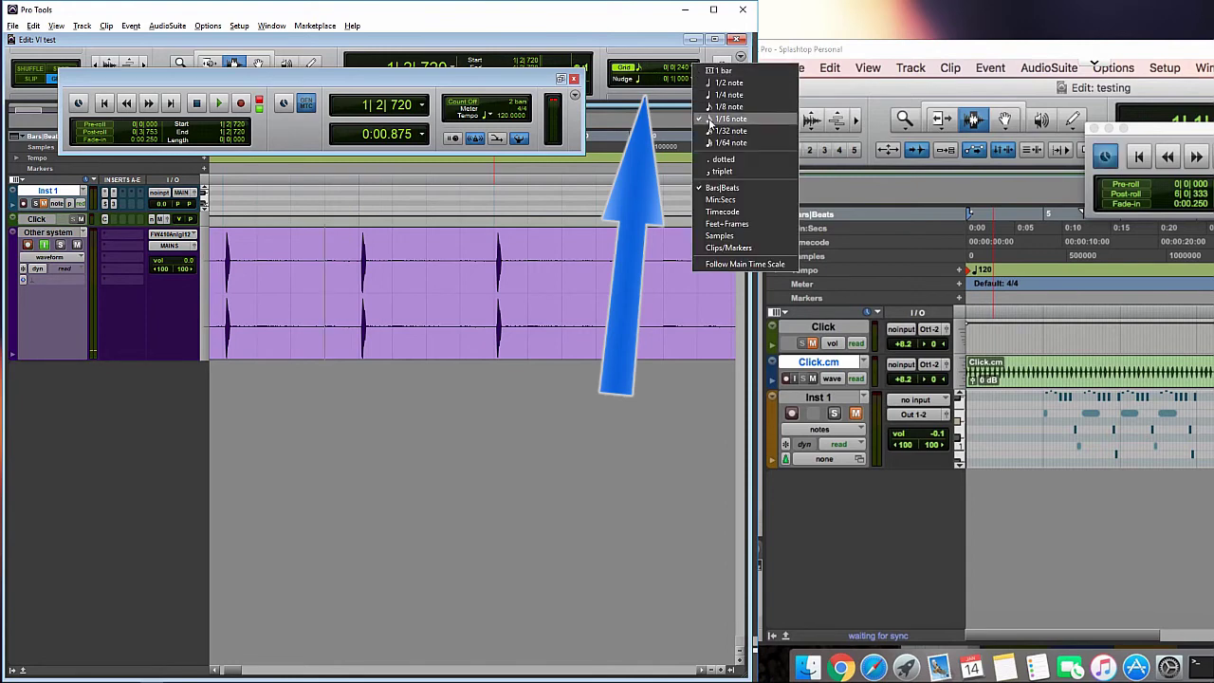
pyautogui.click(718, 97)
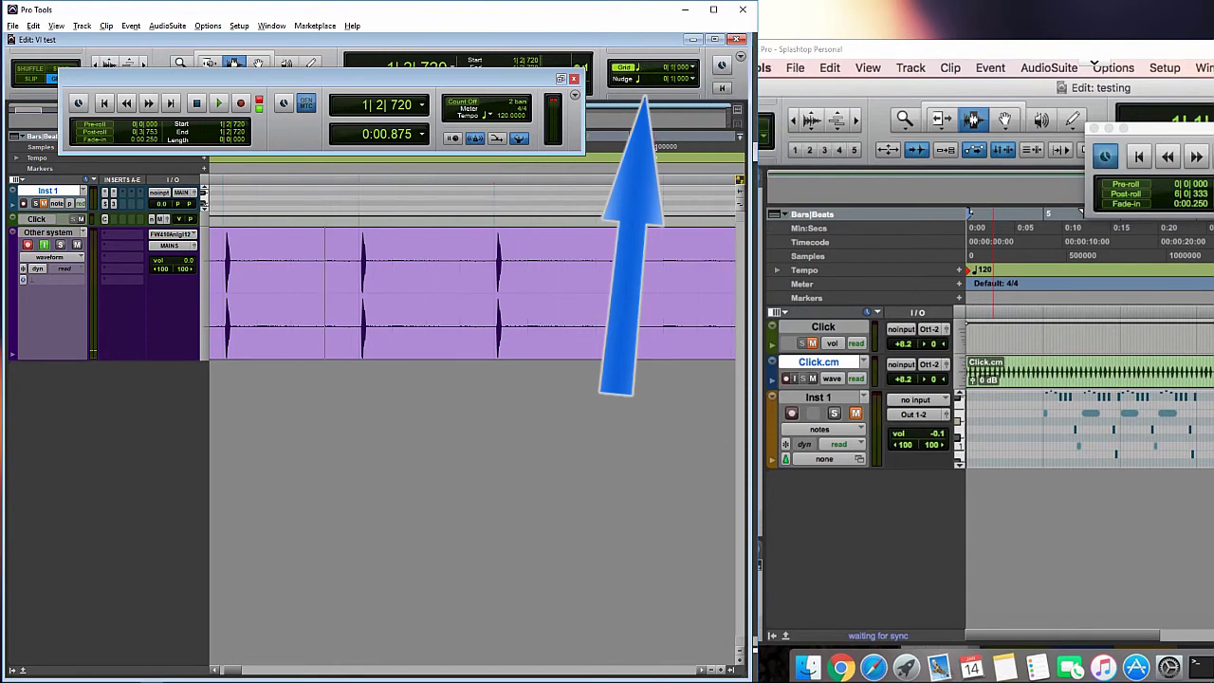
pyautogui.click(693, 68)
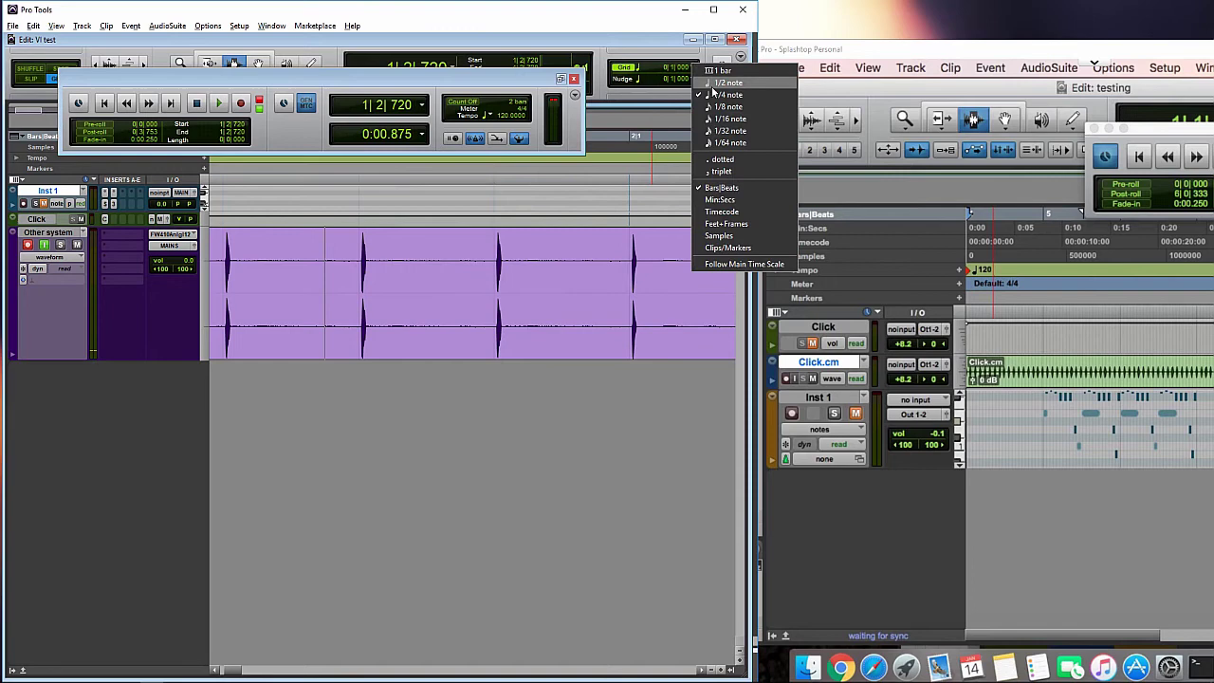
pyautogui.click(718, 106)
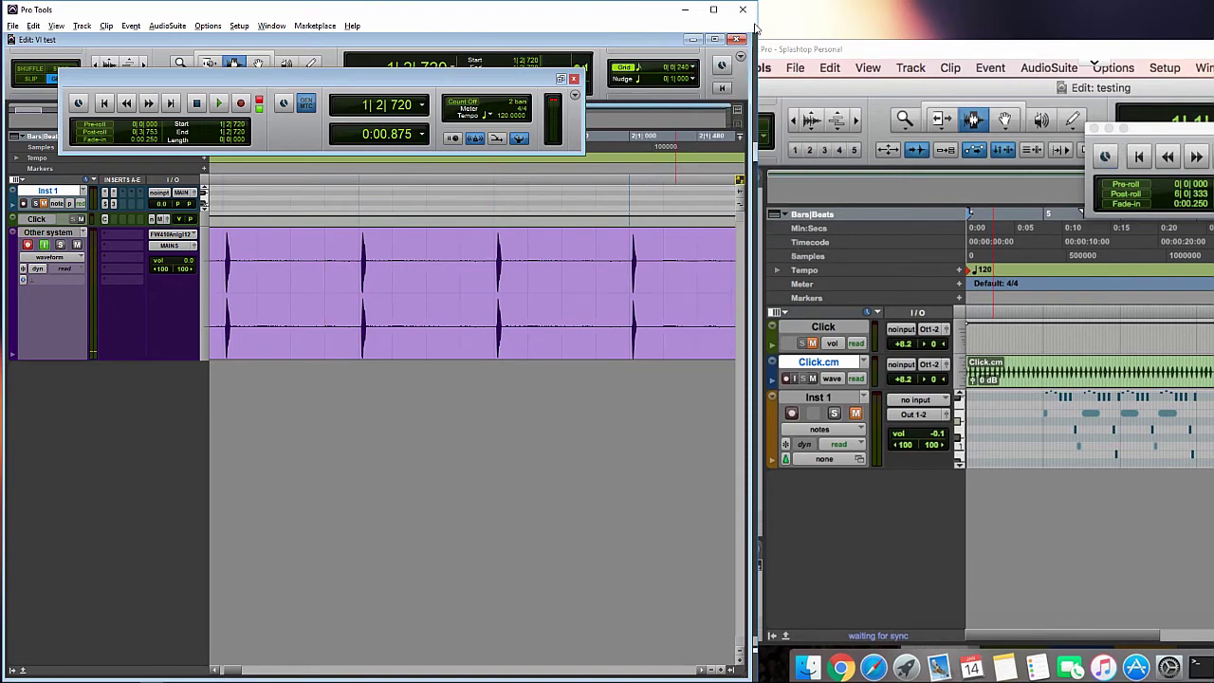
pyautogui.moveTo(756, 29); pyautogui.dragTo(733, 28)
pyautogui.click(392, 304)
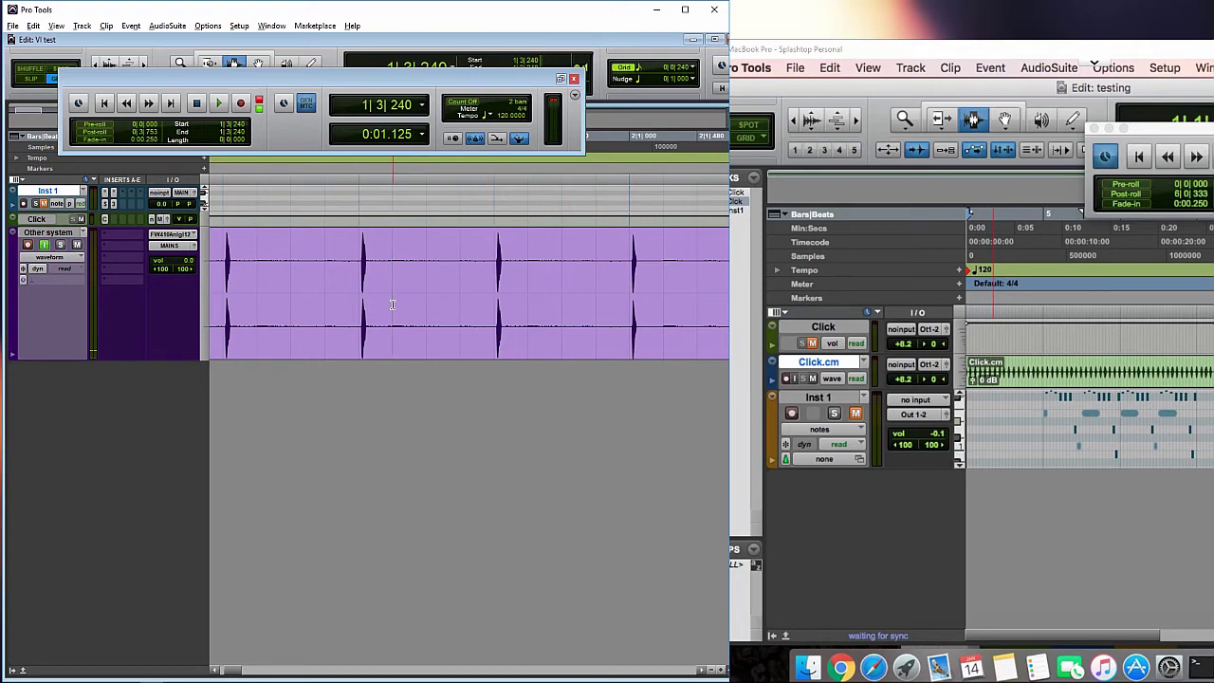
# - Select the 0|0|025 range from the 1|4|000 grid line to the following click transient
pyautogui.moveTo(251, 75); pyautogui.dragTo(253, 165)
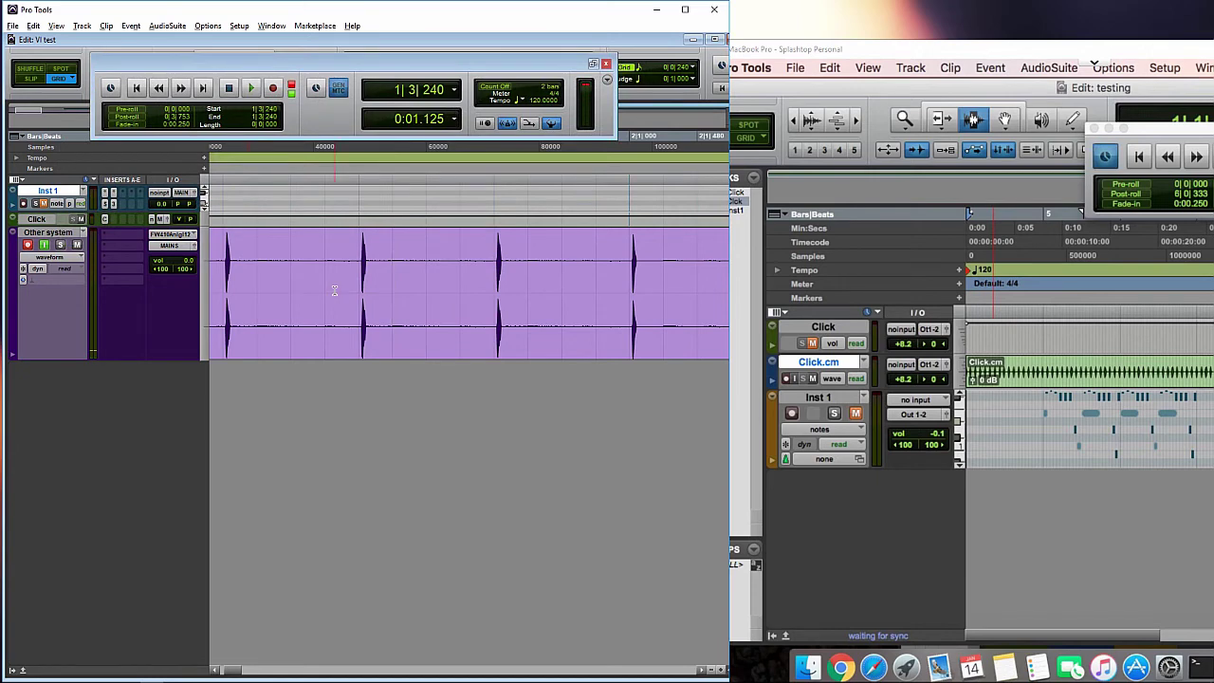
pyautogui.press('Tab')
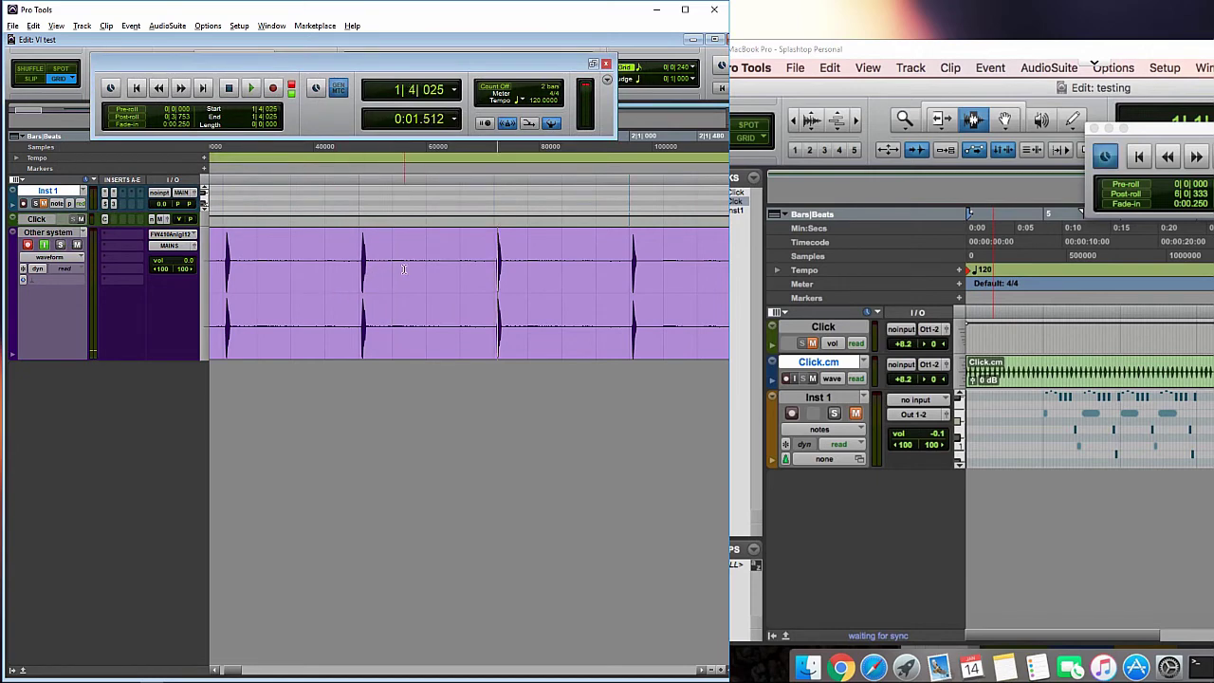
pyautogui.hotkey('ctrl', ']')
pyautogui.hotkey('ctrl', ']')
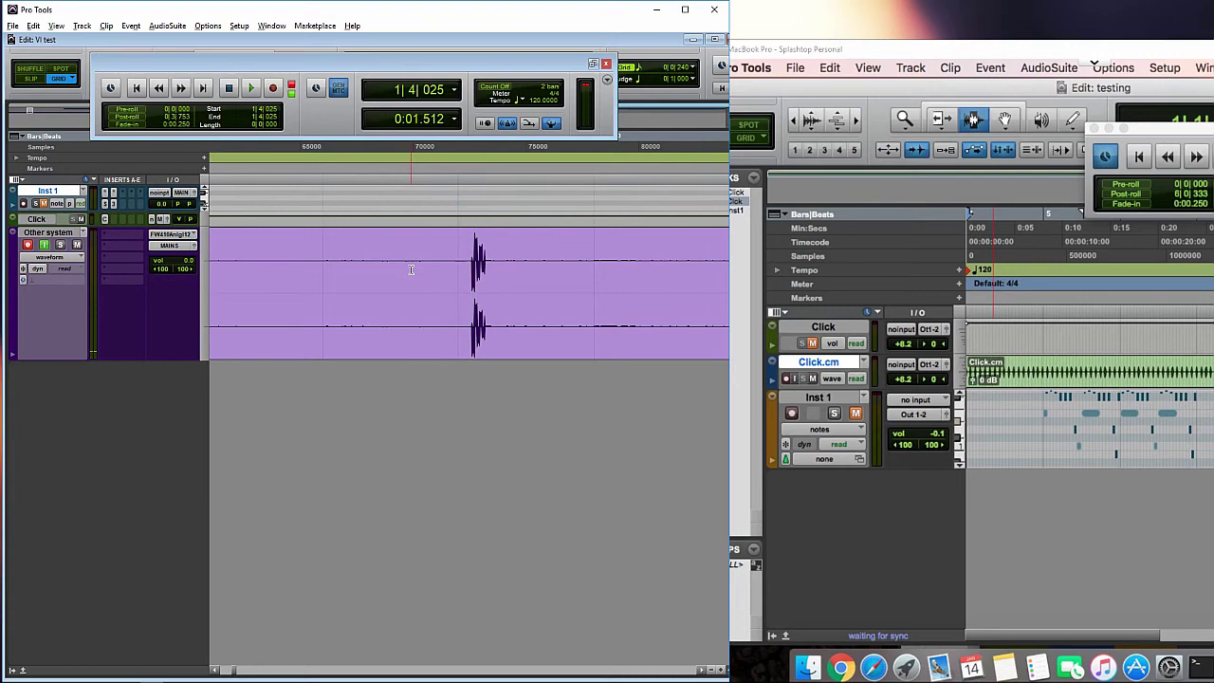
pyautogui.keyDown('shift'); pyautogui.click(459, 288); pyautogui.keyUp('shift')
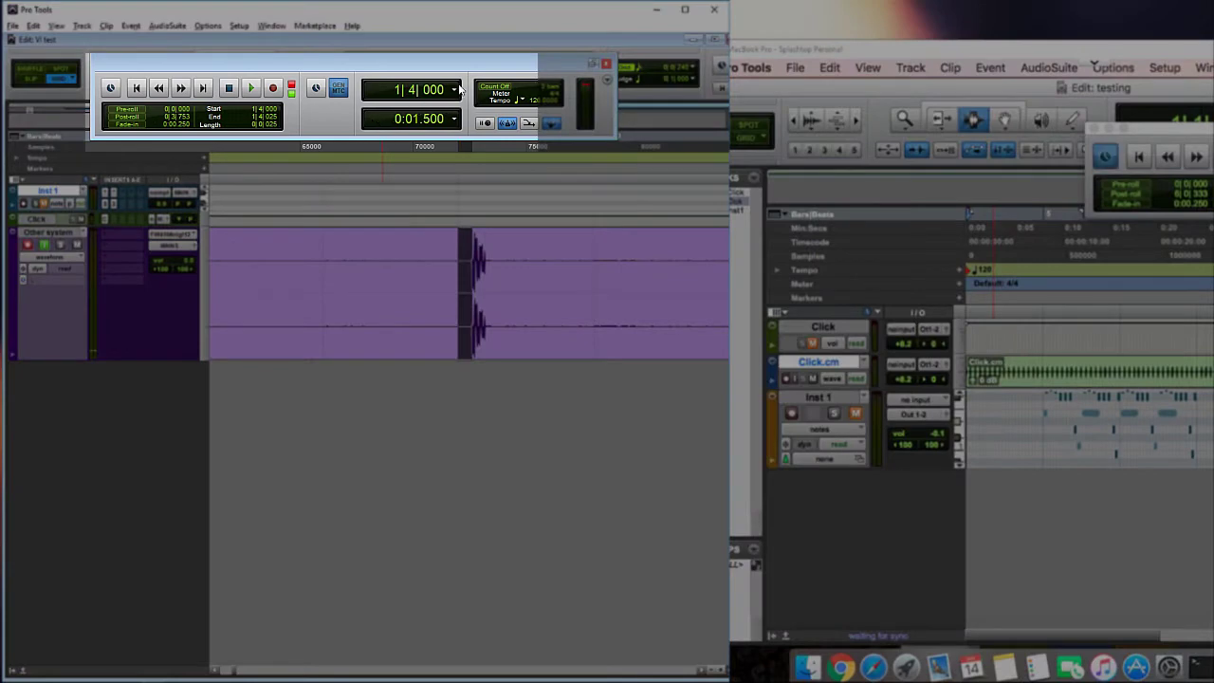
# - Show the main counter in samples and measure the gap from grid point 240000 to the transient at 240610
pyautogui.click(460, 88)
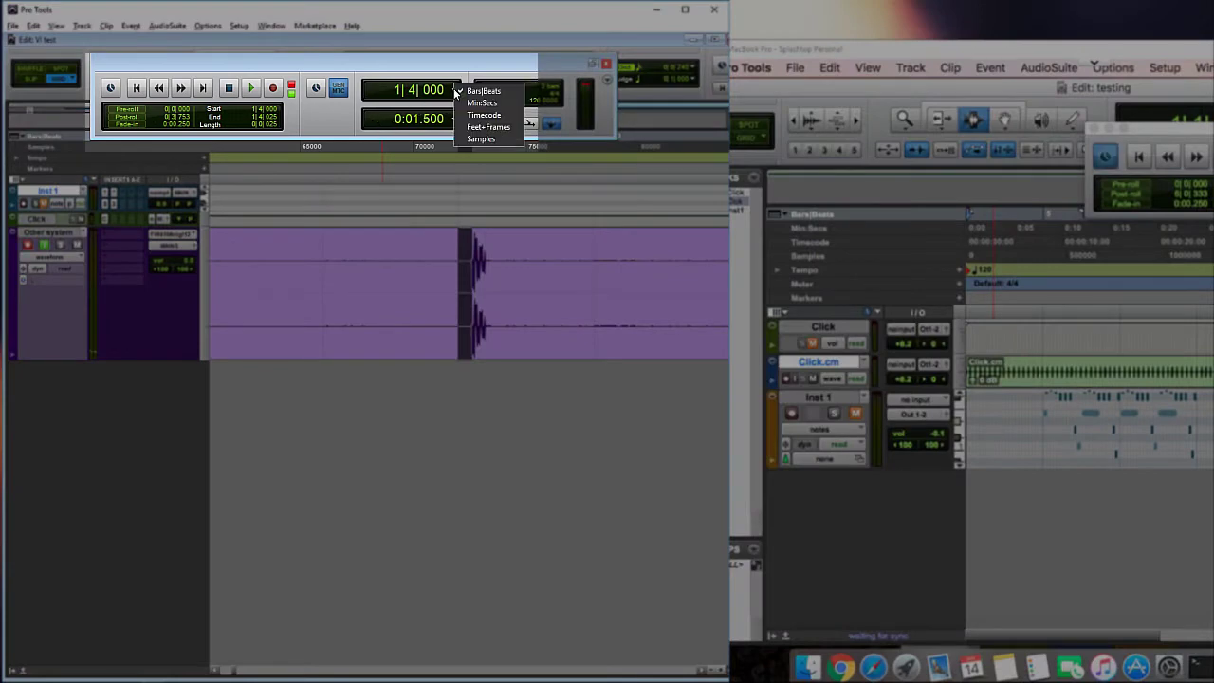
pyautogui.click(466, 138)
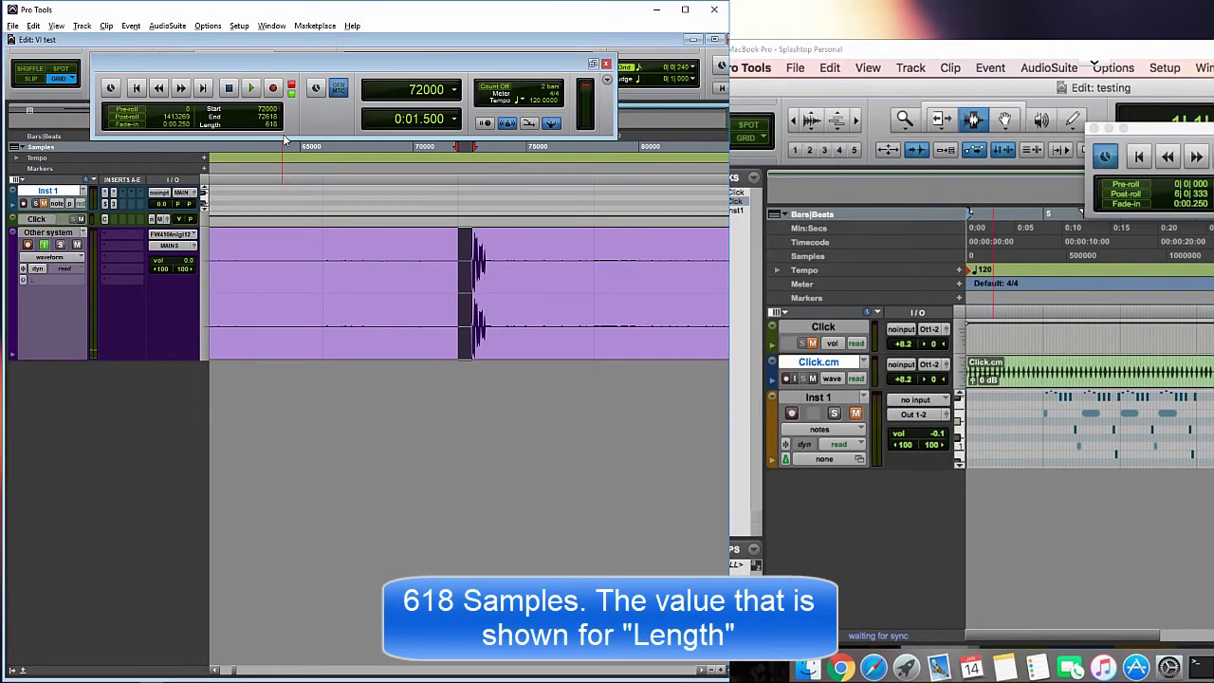
pyautogui.hotkey('ctrl', '[')
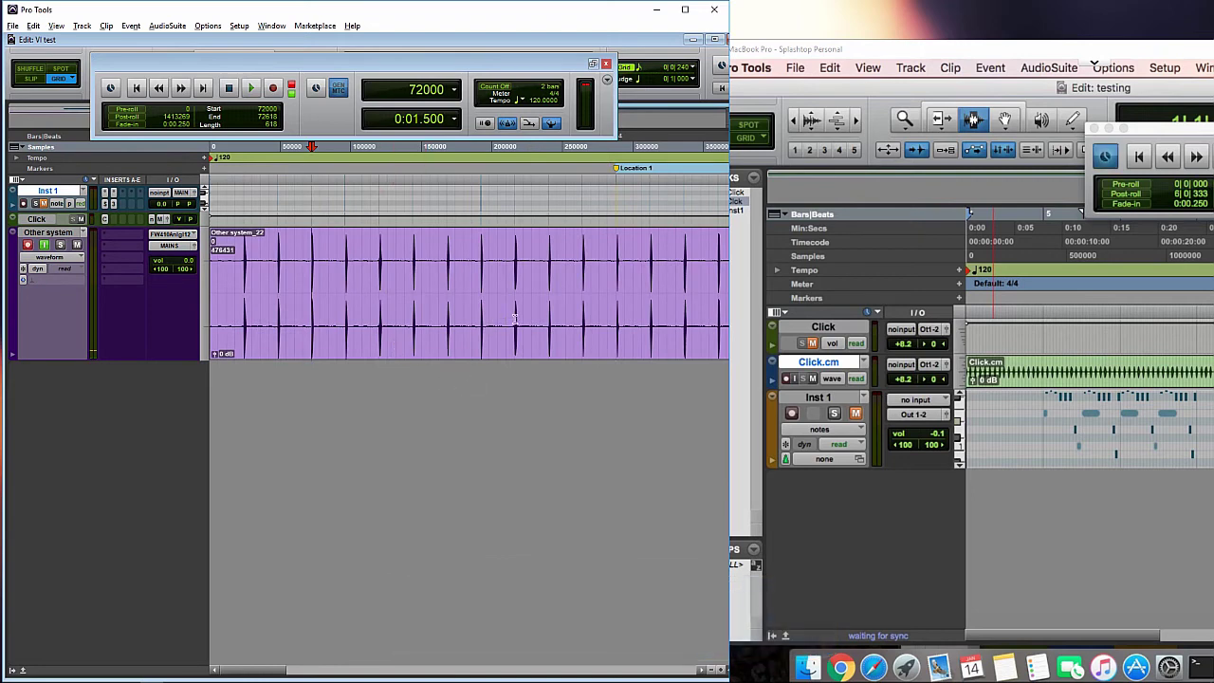
pyautogui.click(539, 313)
pyautogui.hotkey('ctrl', ']')
pyautogui.hotkey('ctrl', ']')
pyautogui.hotkey('ctrl', ']')
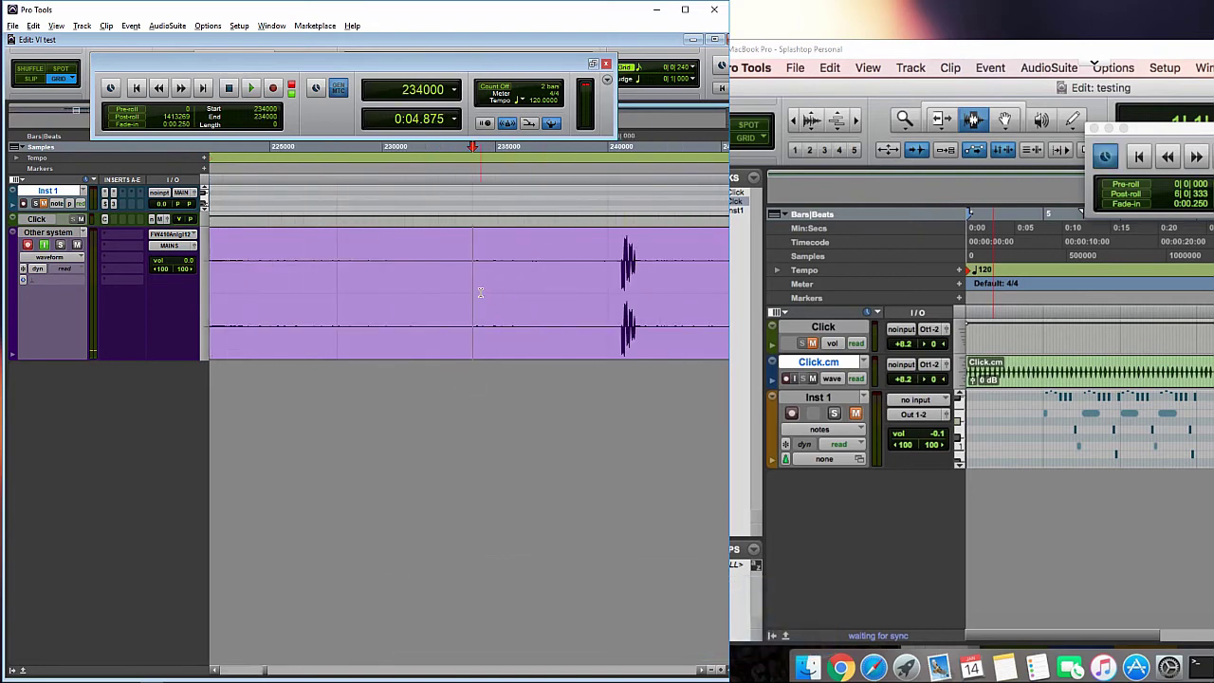
pyautogui.press('Tab')
pyautogui.keyDown('shift'); pyautogui.click(608, 299); pyautogui.keyUp('shift')
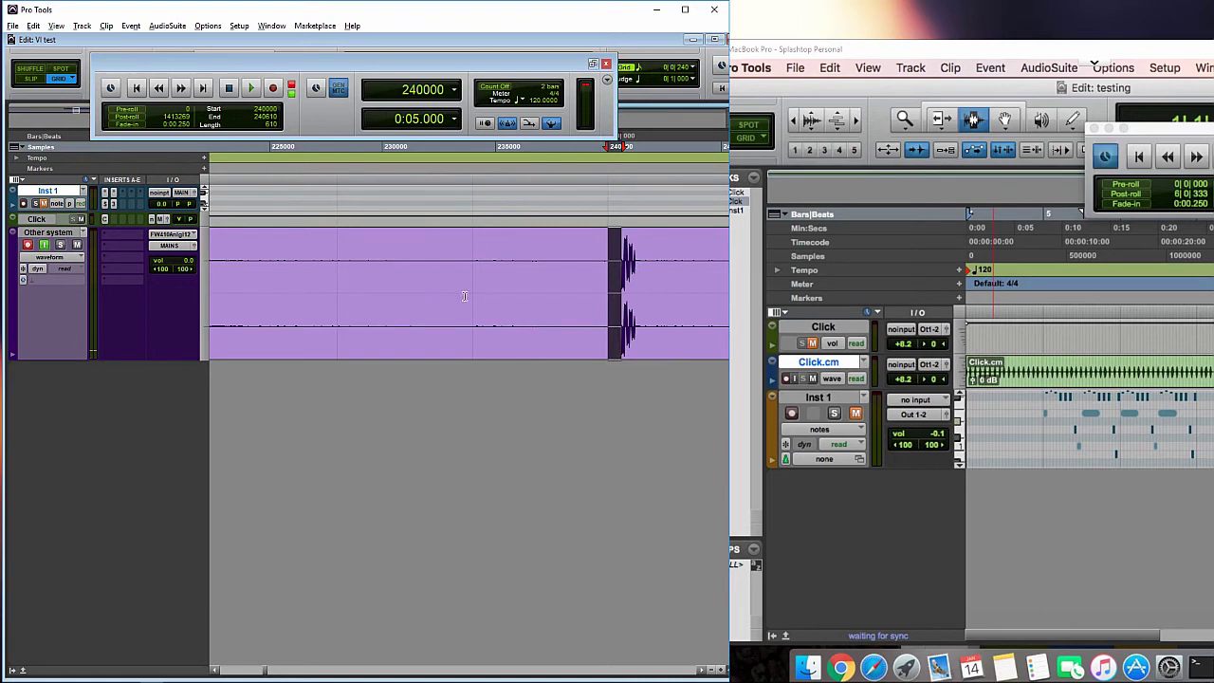
pyautogui.hscroll(5, 436, 313)
# - Measure the grid-to-transient lag again near samples 48000 and 12000, confirming a 618-sample lag
pyautogui.hotkey('ctrl', '[')
pyautogui.hotkey('ctrl', '[')
pyautogui.hotkey('ctrl', '[')
pyautogui.hotkey('ctrl', '[')
pyautogui.hotkey('ctrl', '[')
pyautogui.hotkey('ctrl', '[')
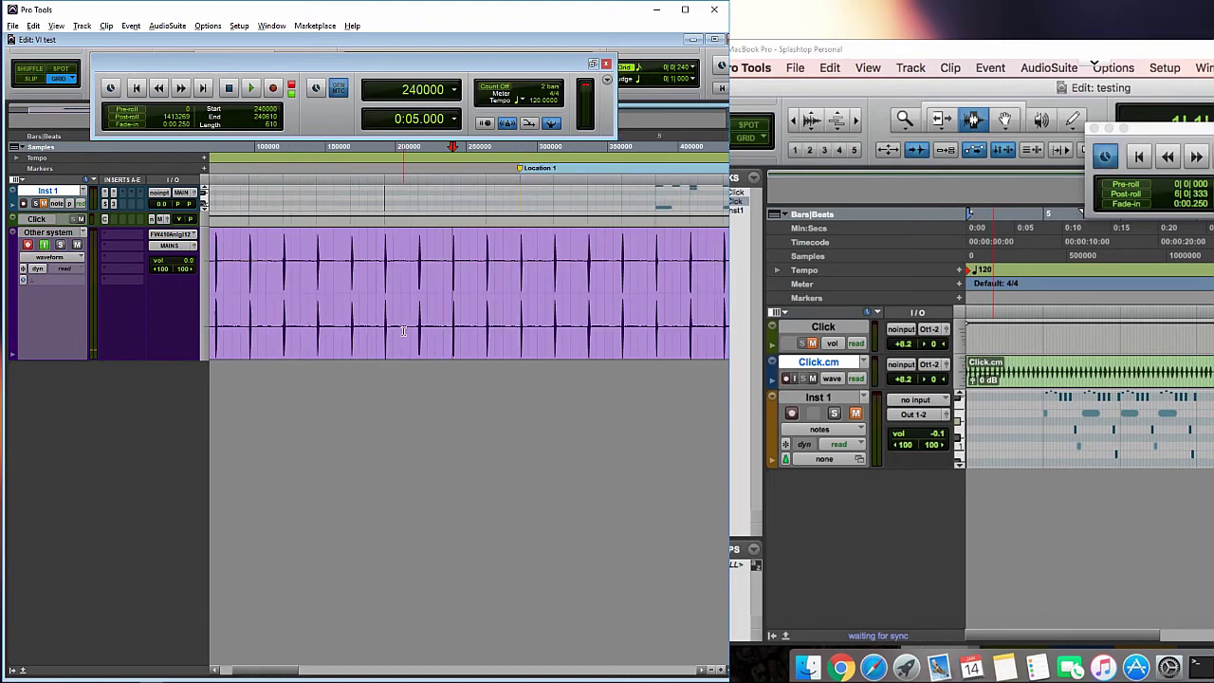
pyautogui.click(229, 287)
pyautogui.hotkey('ctrl', ']')
pyautogui.hotkey('ctrl', ']')
pyautogui.hotkey('ctrl', ']')
pyautogui.hotkey('ctrl', ']')
pyautogui.hotkey('ctrl', ']')
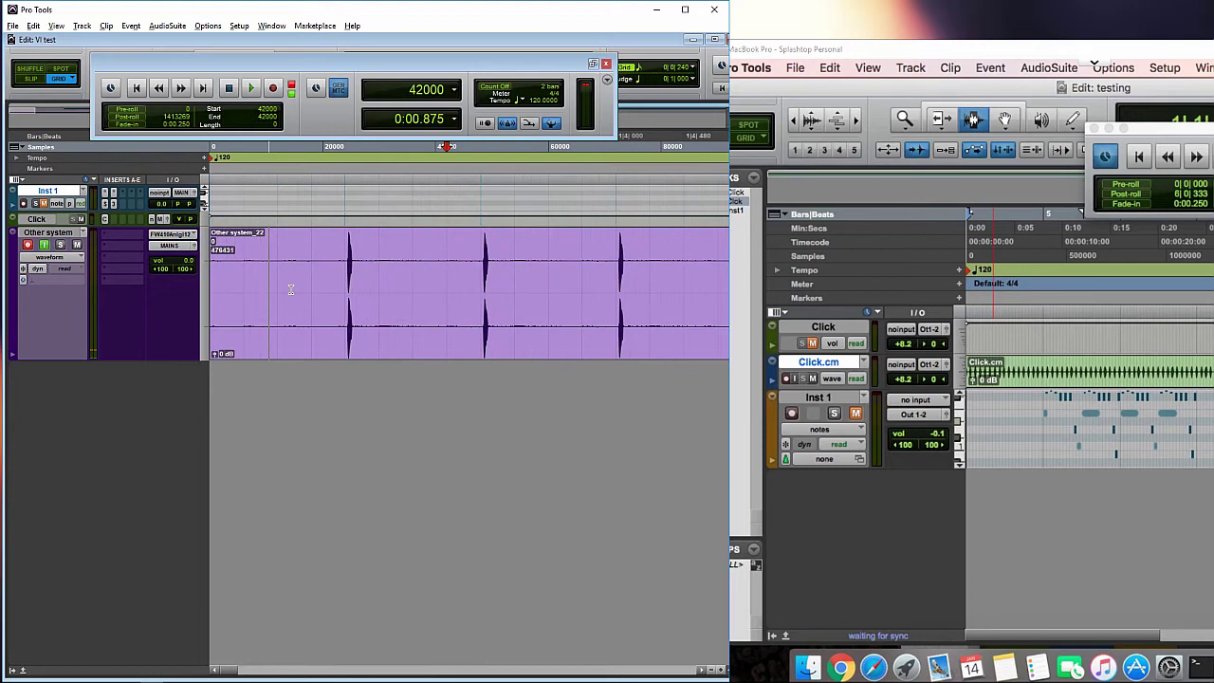
pyautogui.press('Tab')
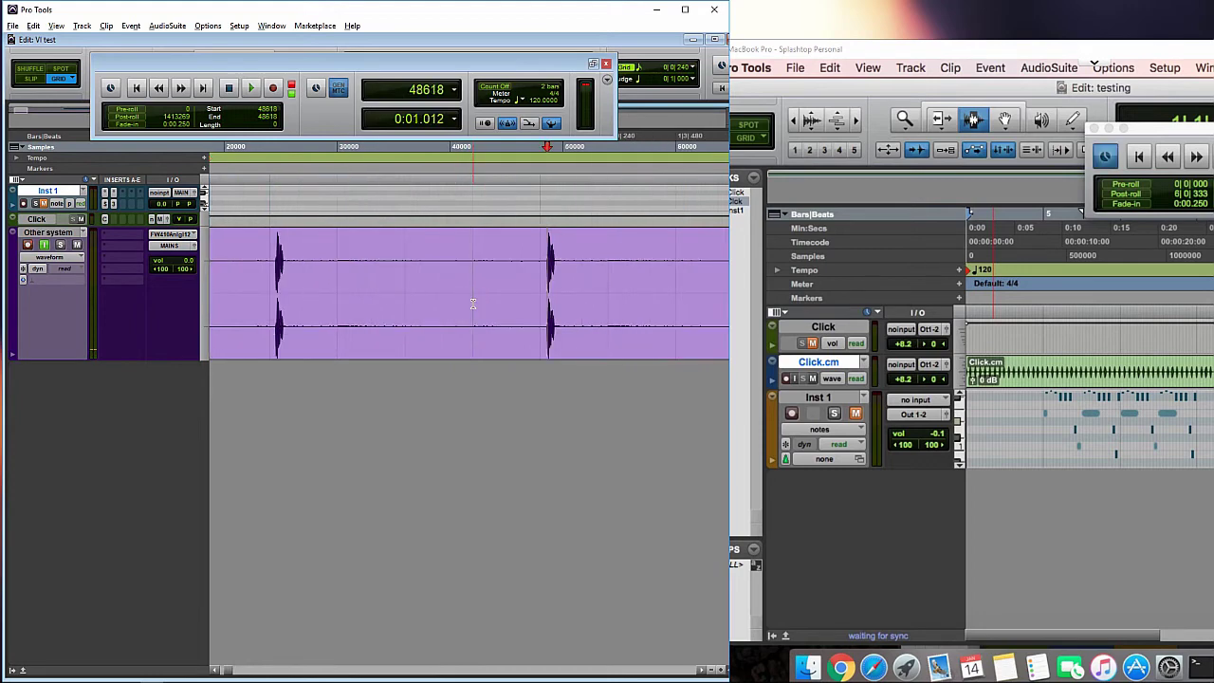
pyautogui.keyDown('shift'); pyautogui.click(541, 291); pyautogui.keyUp('shift')
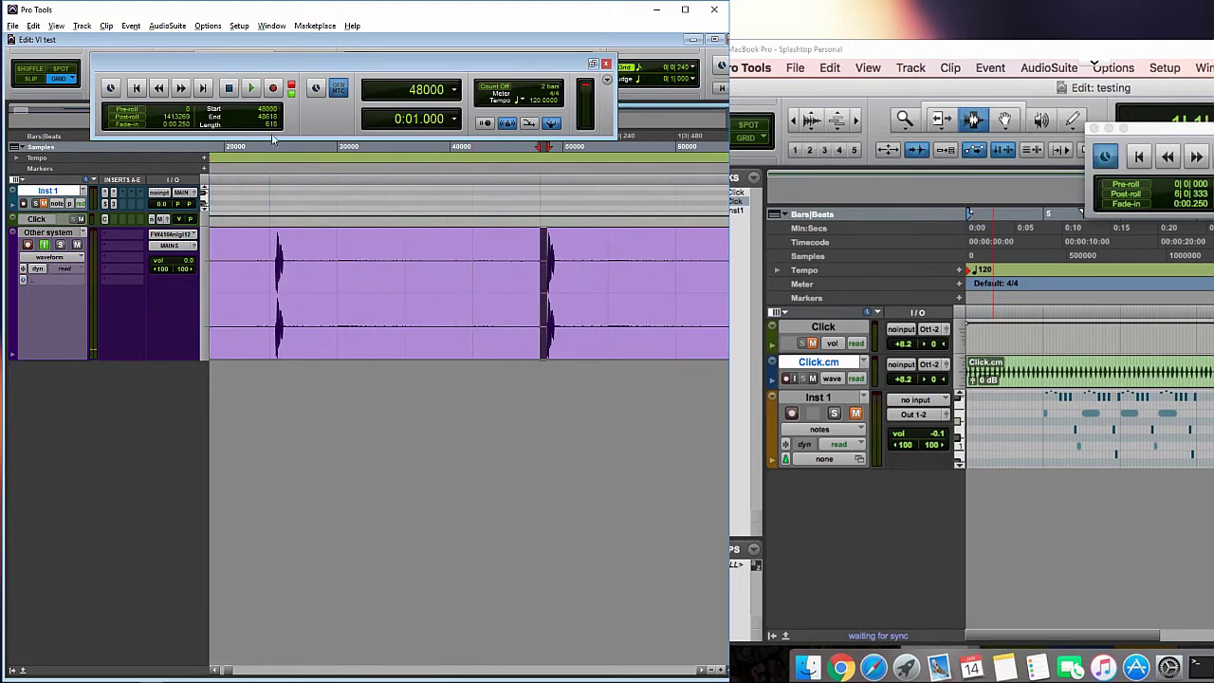
pyautogui.hscroll(-5, 363, 303)
pyautogui.click(362, 312)
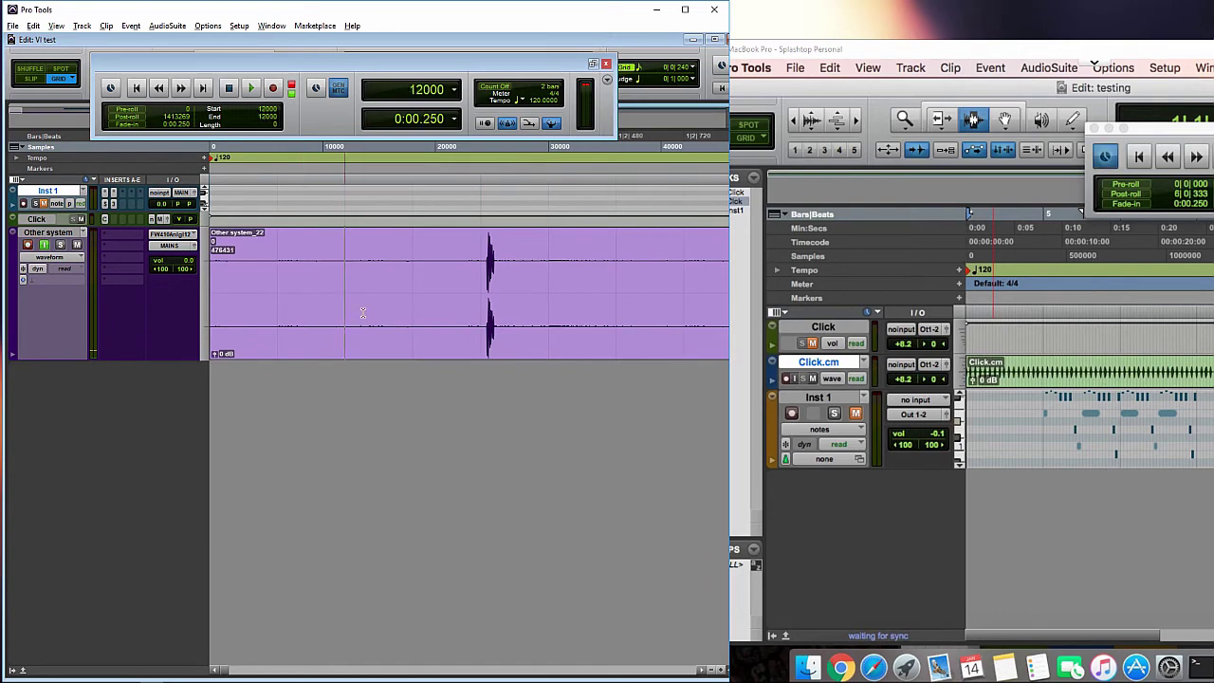
pyautogui.press('Tab')
pyautogui.keyDown('shift'); pyautogui.click(480, 306); pyautogui.keyUp('shift')
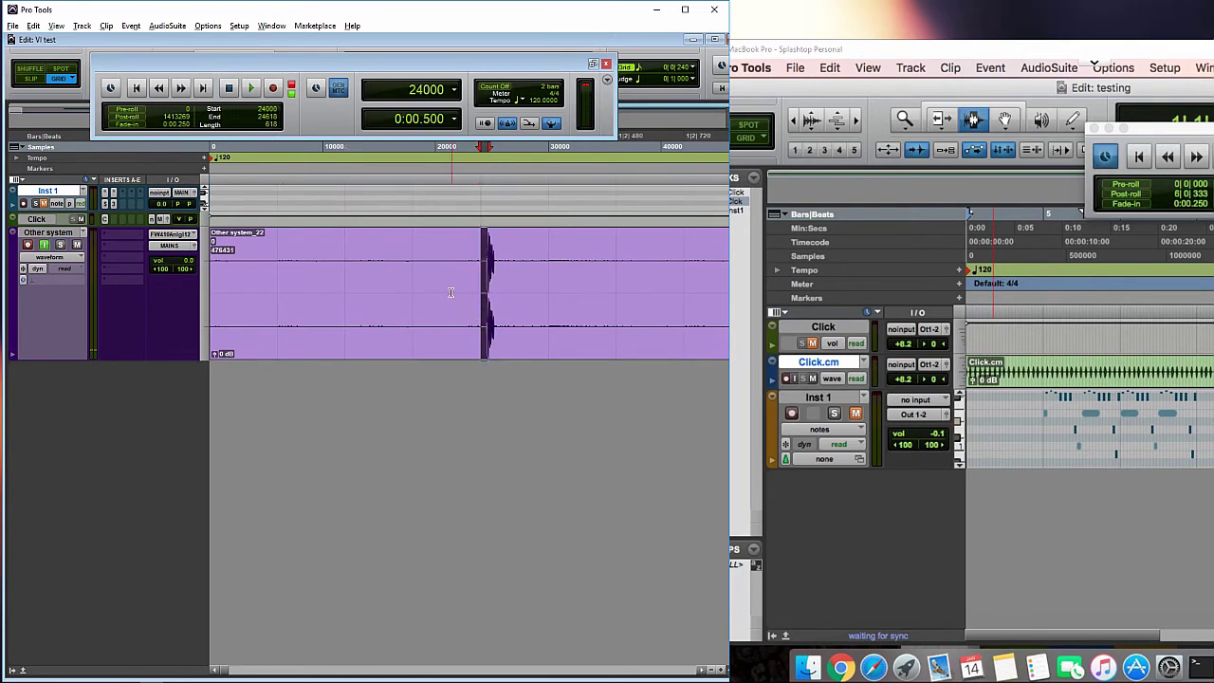
# - Zoom out and select the whole Other system_22 clip, spanning samples 0 to 714000
pyautogui.hotkey('ctrl', '[')
pyautogui.hotkey('ctrl', '[')
pyautogui.hotkey('ctrl', '[')
pyautogui.hotkey('ctrl', '[')
pyautogui.hotkey('ctrl', '[')
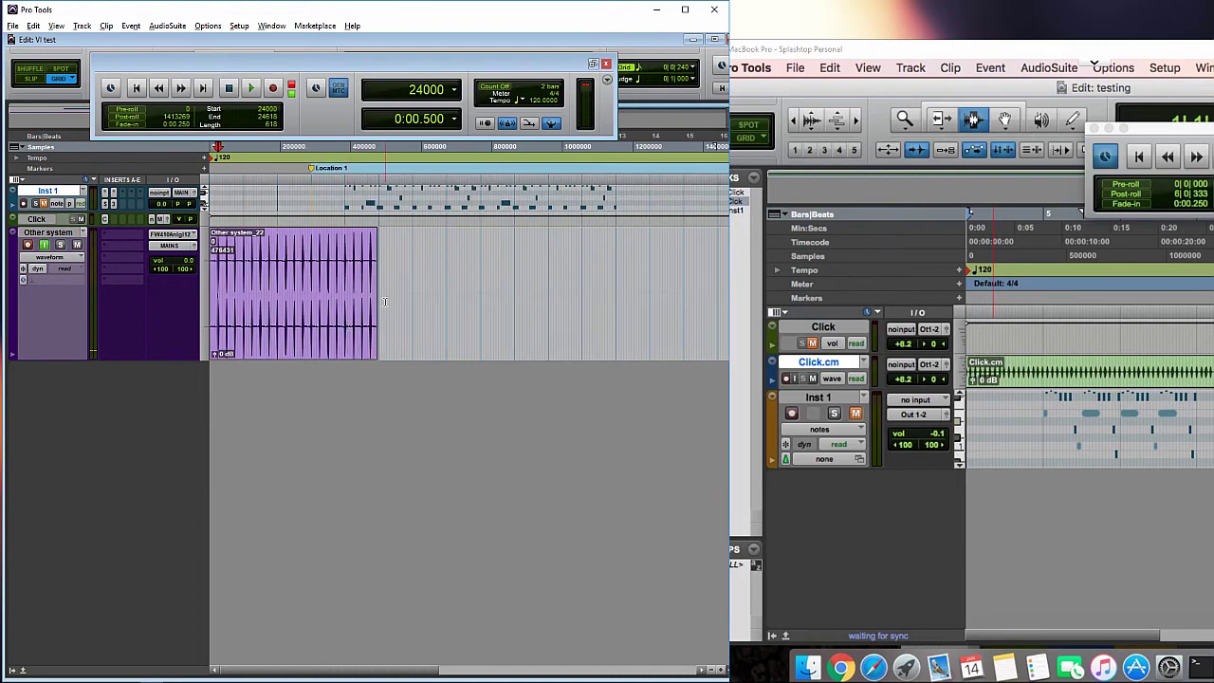
pyautogui.click(281, 294)
pyautogui.moveTo(462, 302); pyautogui.dragTo(2, 296)
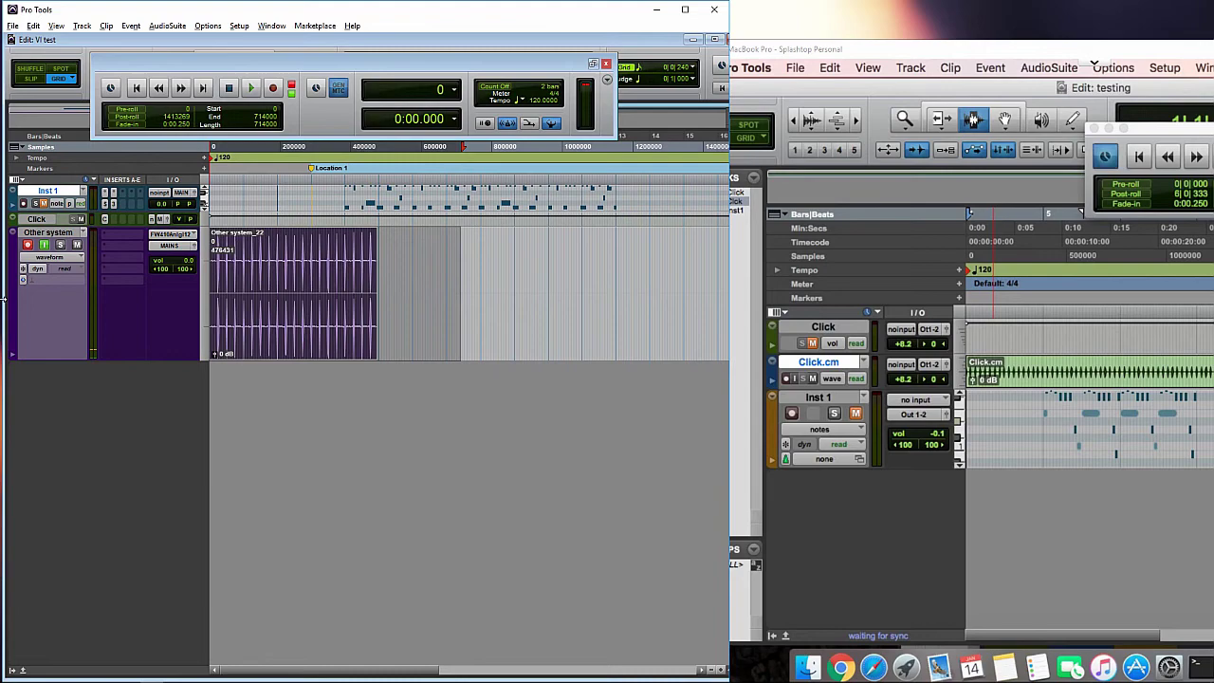
# - Delete the selected Other system_22 clip, leaving the Other system track empty
pyautogui.press('Delete')
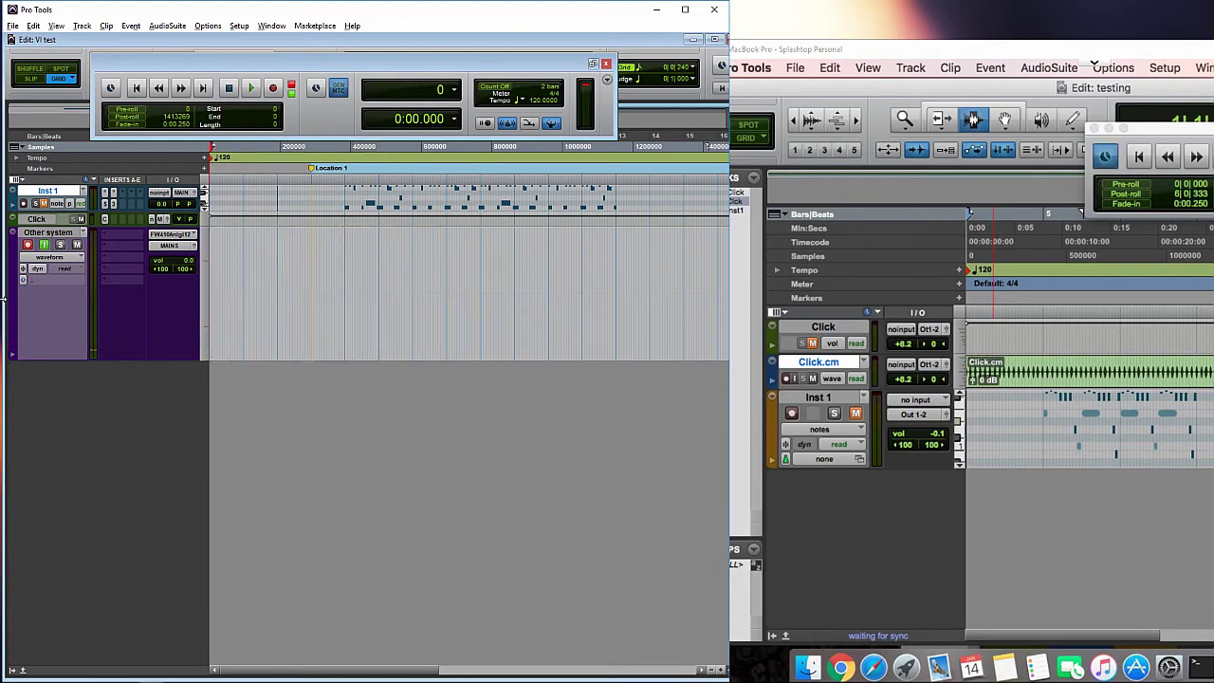
pyautogui.click(239, 26)
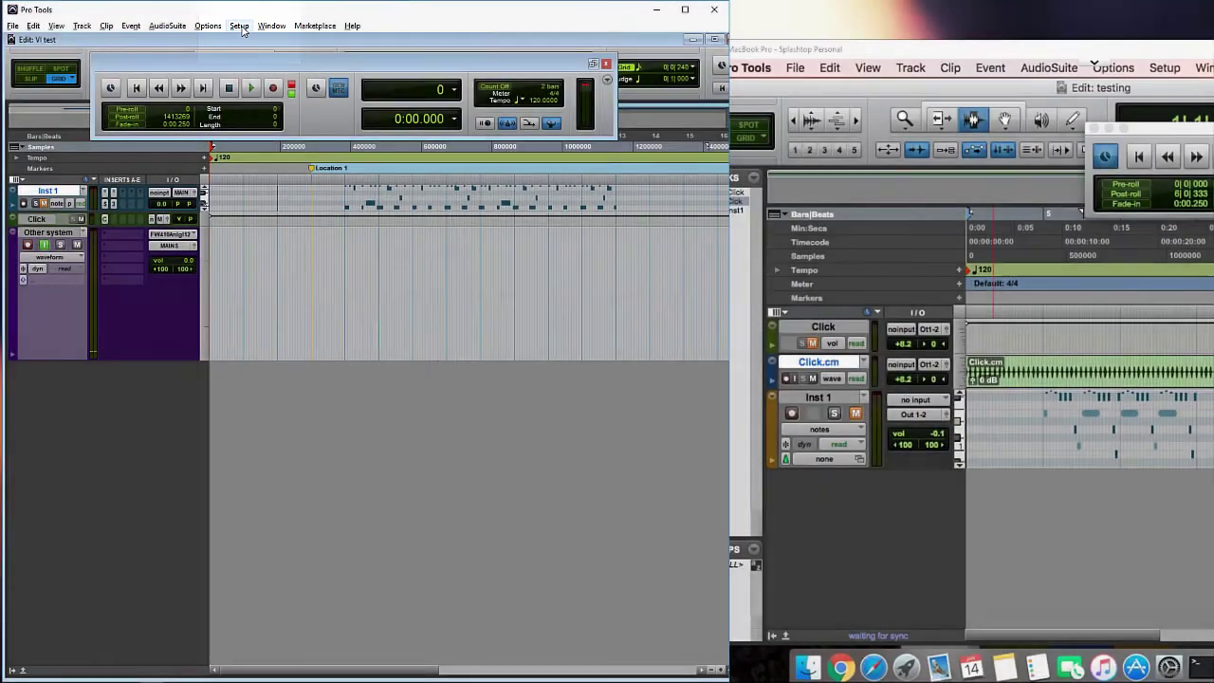
pyautogui.click(239, 26)
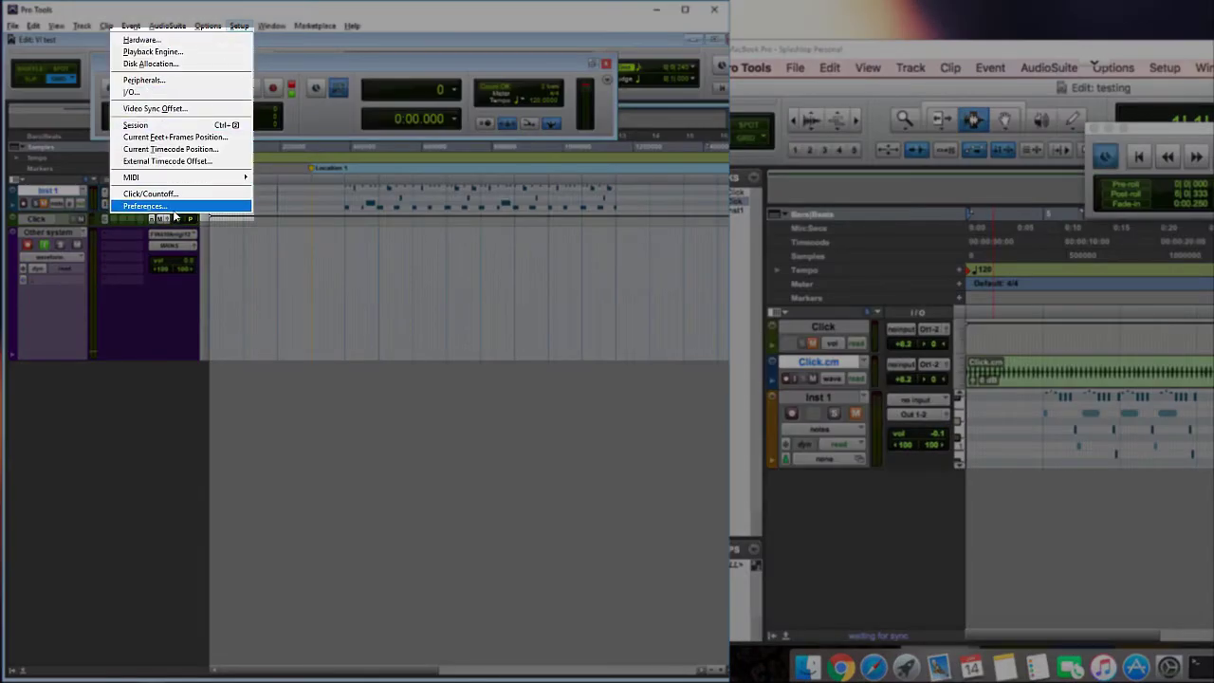
# - Set the Global MIDI Playback Offset in the MIDI preferences to 610 samples
pyautogui.click(173, 211)
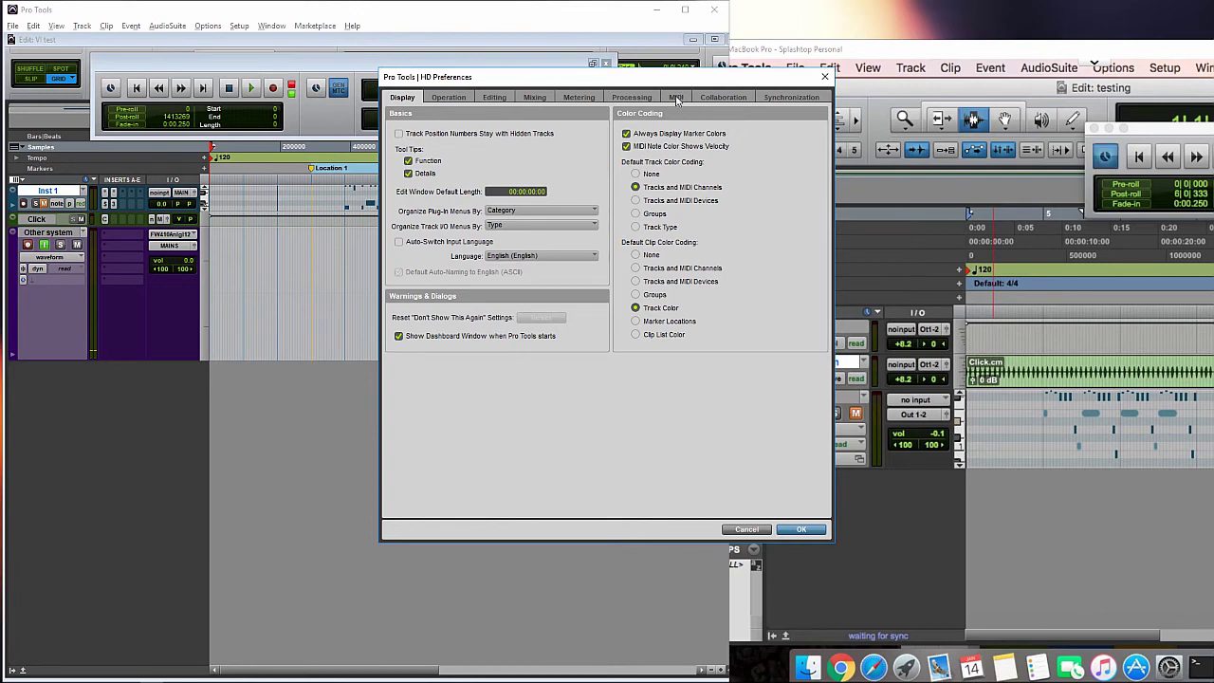
pyautogui.click(676, 98)
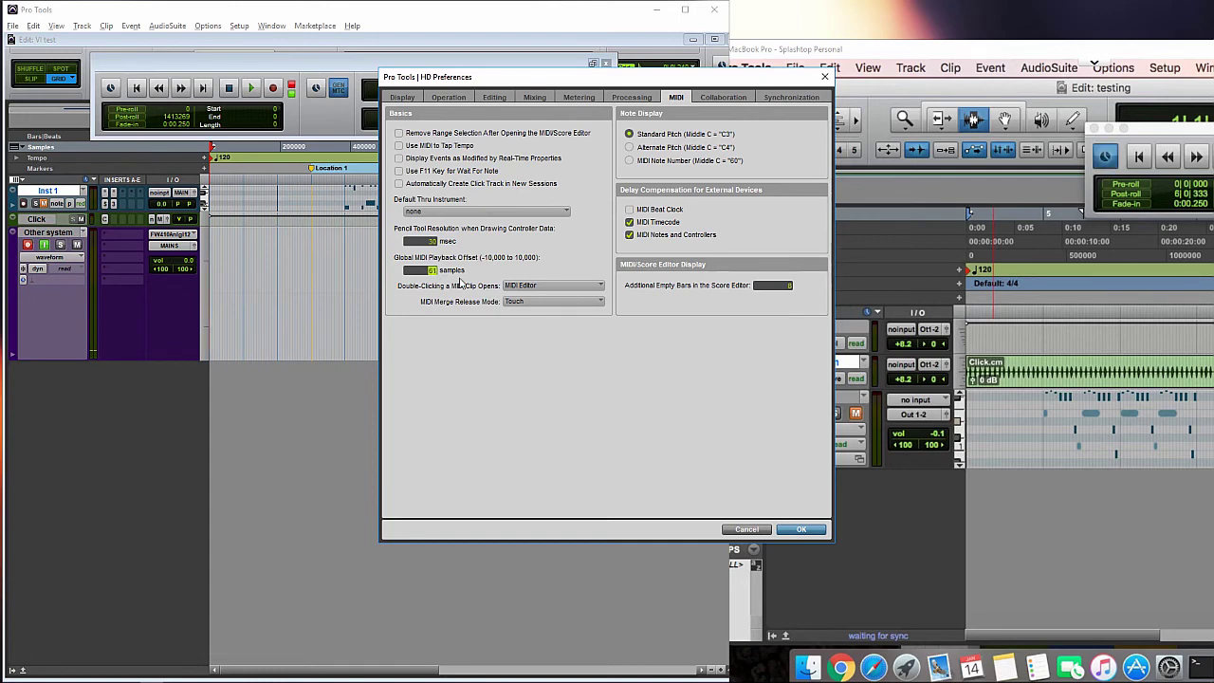
pyautogui.write('0')
pyautogui.click(802, 529)
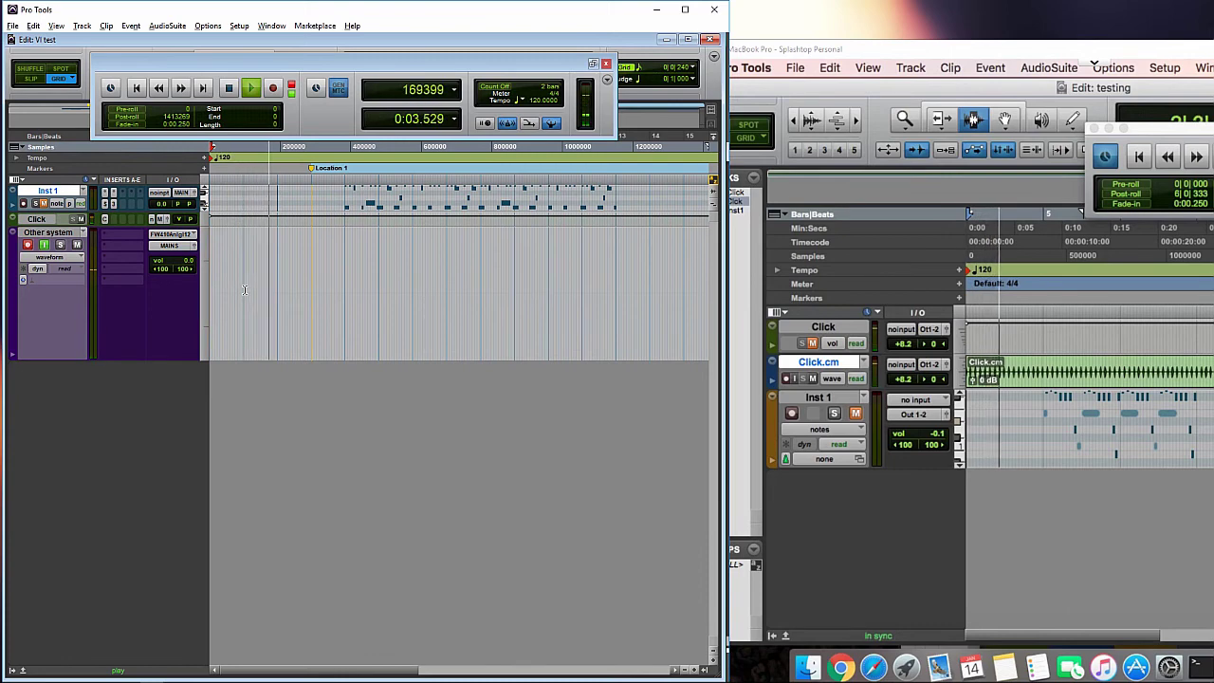
# - Stop playback and bring the Windows master session back to the front
pyautogui.press('space')
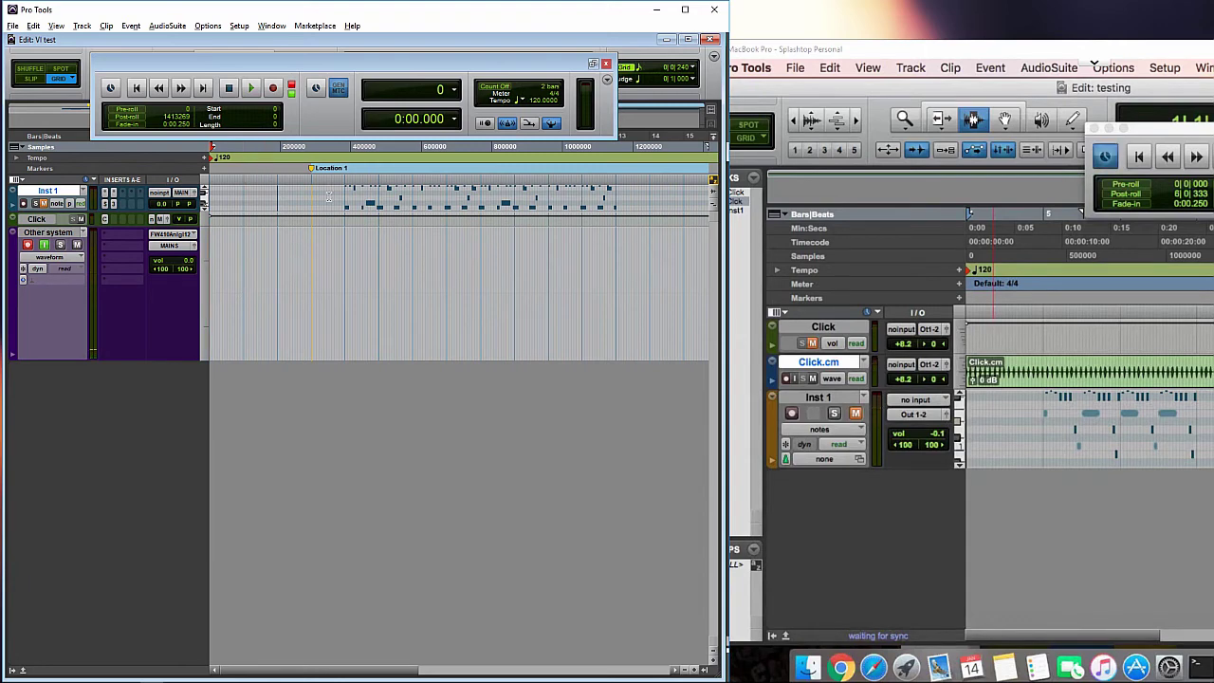
pyautogui.click(865, 423)
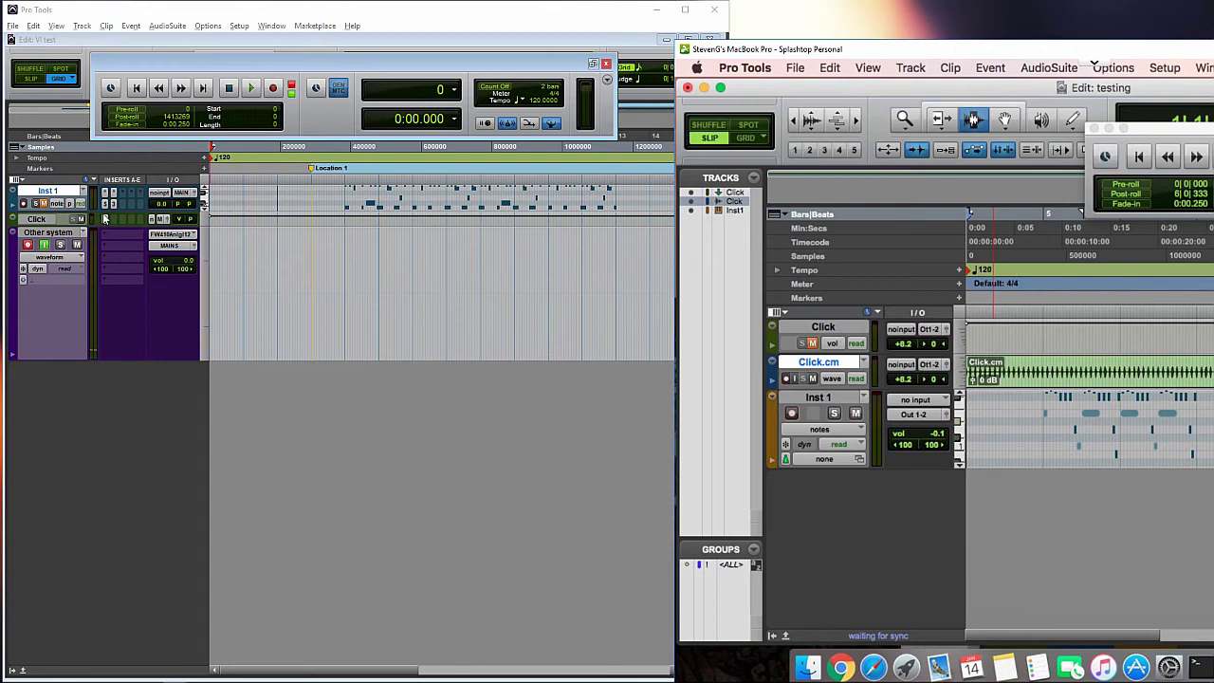
pyautogui.click(41, 203)
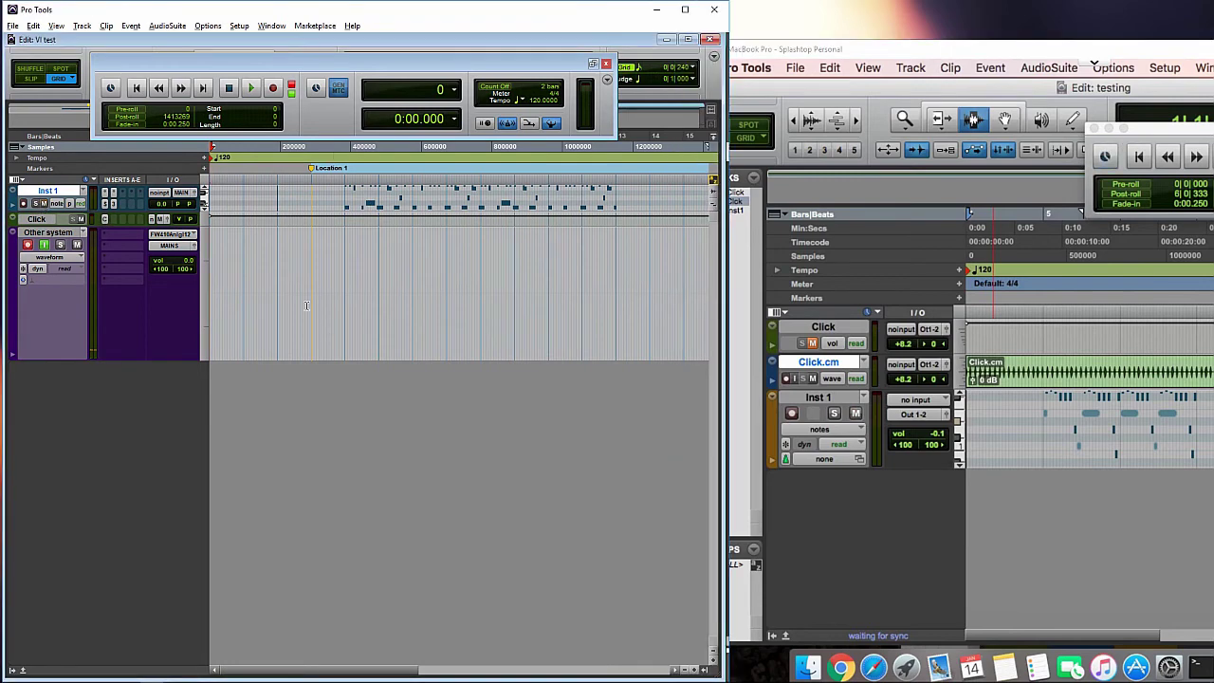
# - Add a Location 2 memory marker at sample 192000 (0:04.000)
pyautogui.click(268, 283)
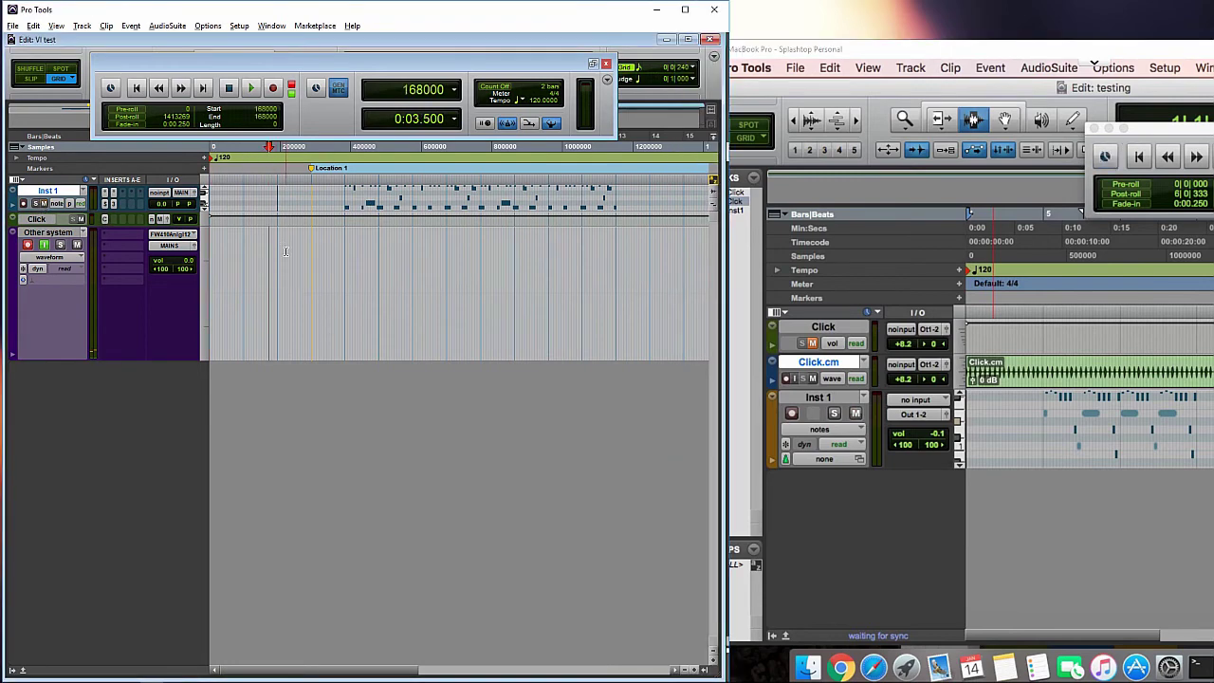
pyautogui.click(275, 252)
pyautogui.hotkey('ctrl', ']')
pyautogui.hotkey('ctrl', ']')
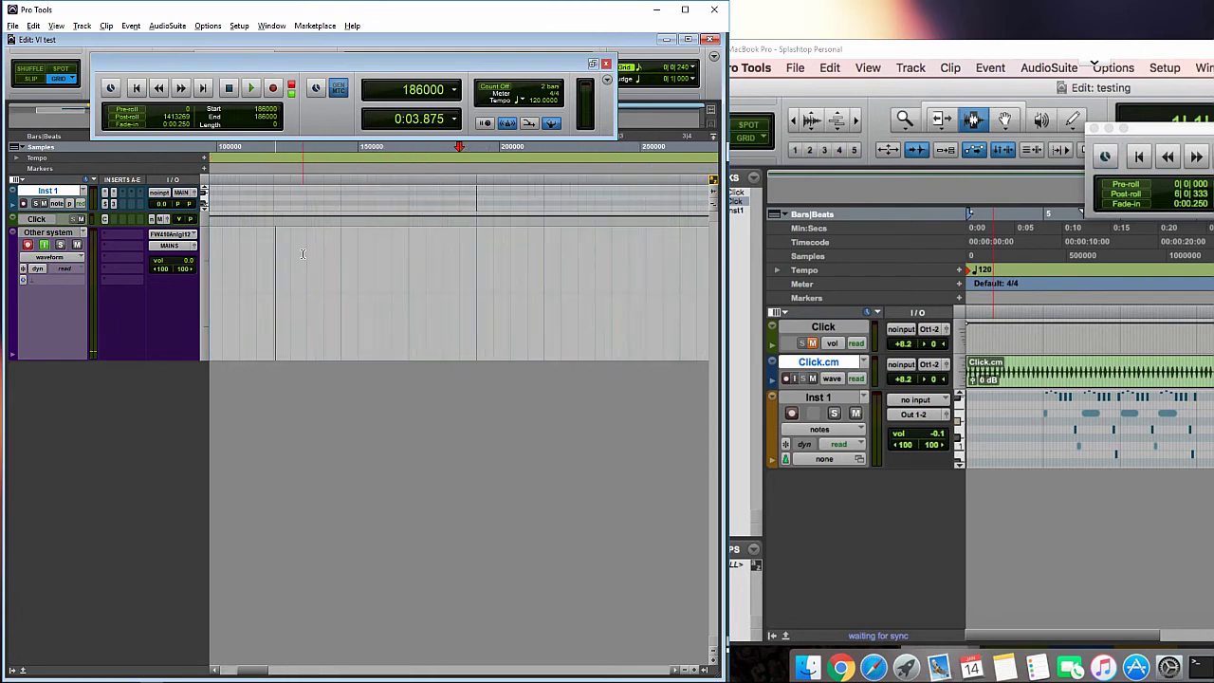
pyautogui.hscroll(-3, 360, 270)
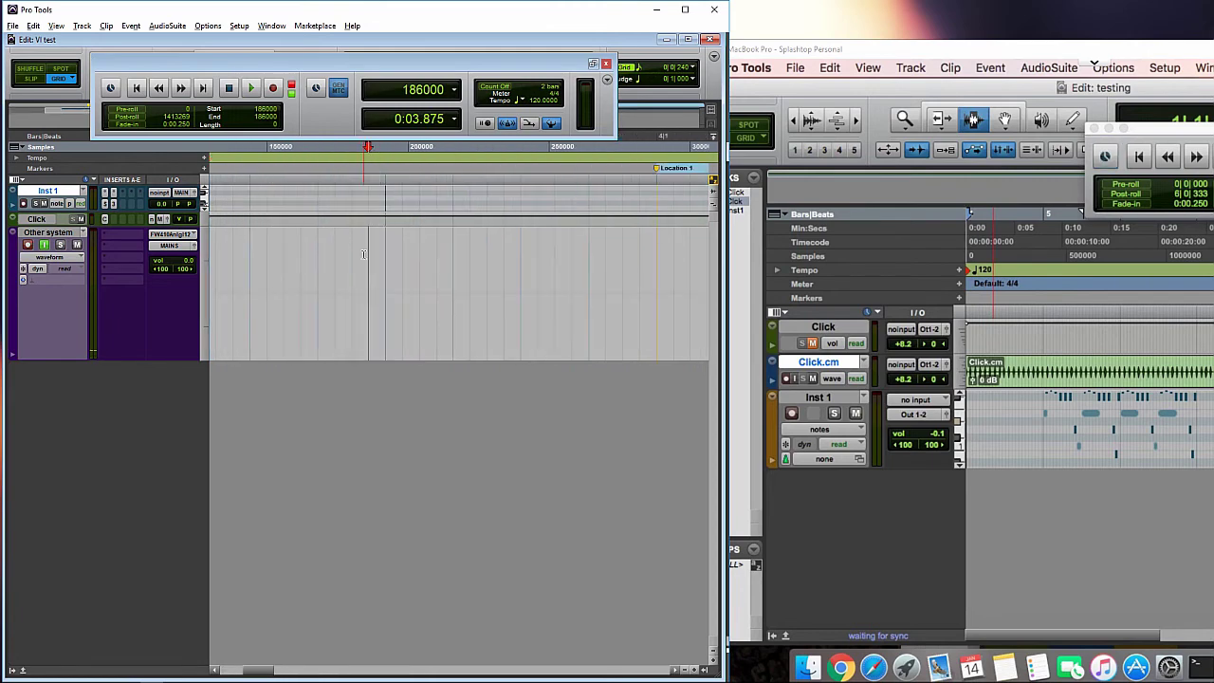
pyautogui.click(386, 271)
pyautogui.press('KP_Enter')
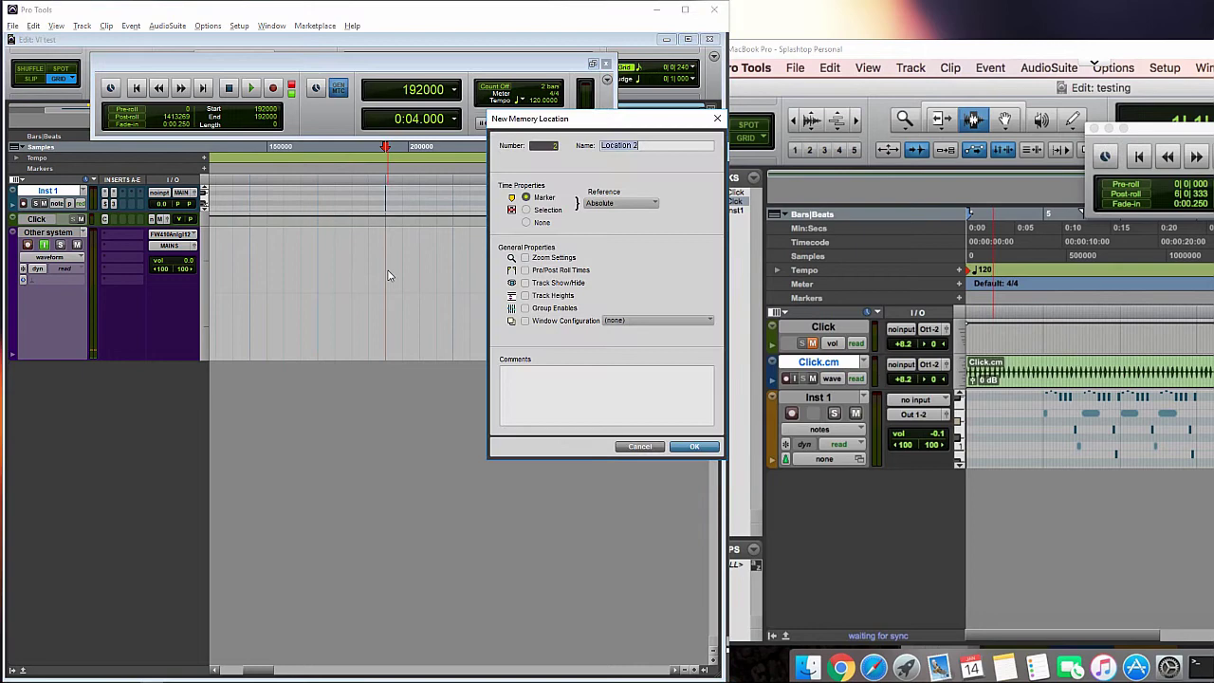
pyautogui.press('Return')
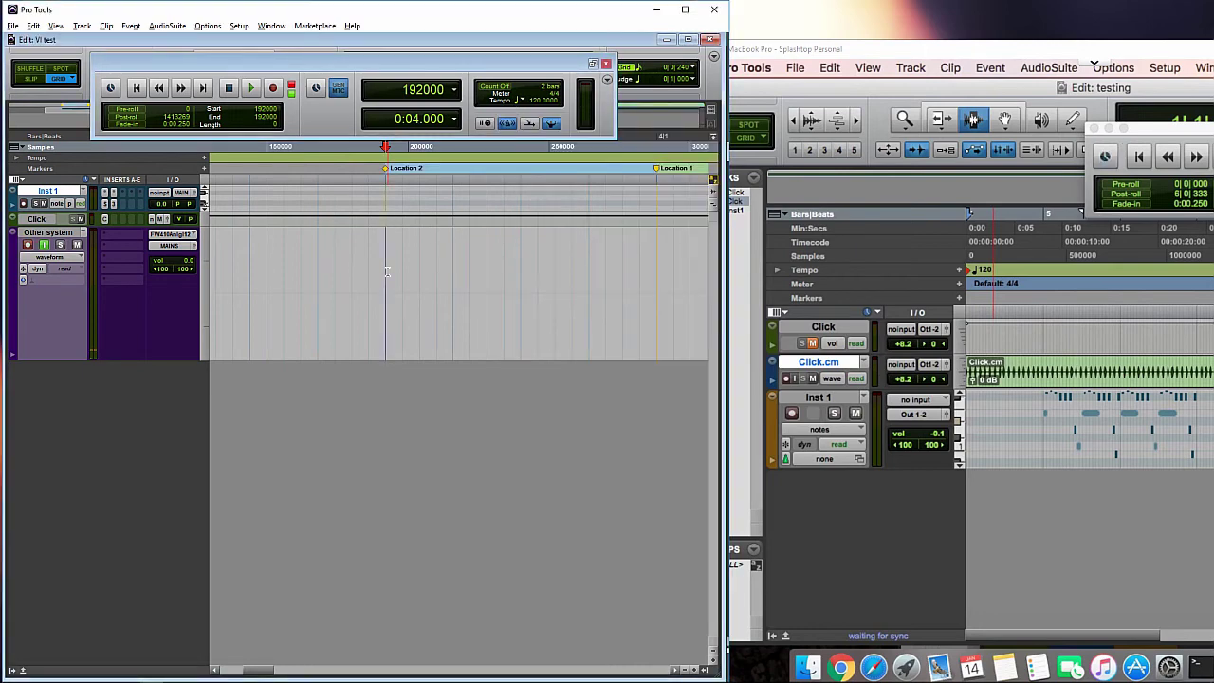
# - Zoom out the PC timeline, bring the Mac session forward, and start recording on Other system
pyautogui.hotkey('ctrl', '[')
pyautogui.hotkey('ctrl', '[')
pyautogui.click(815, 384)
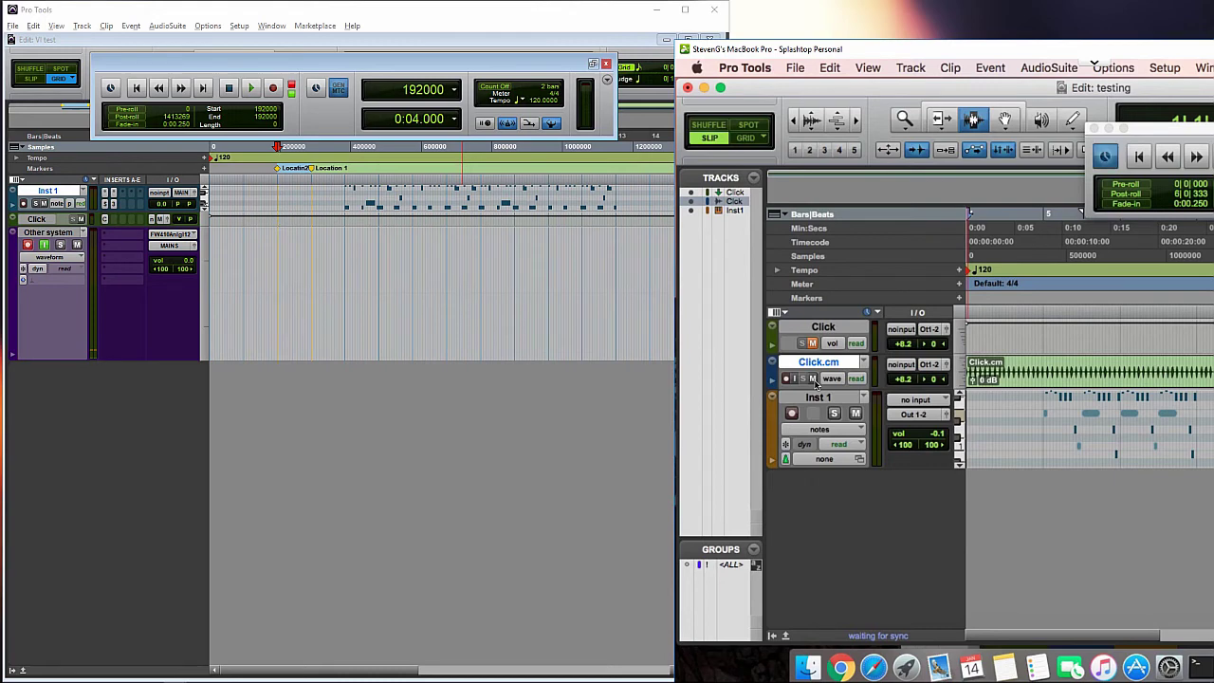
pyautogui.press('F12')
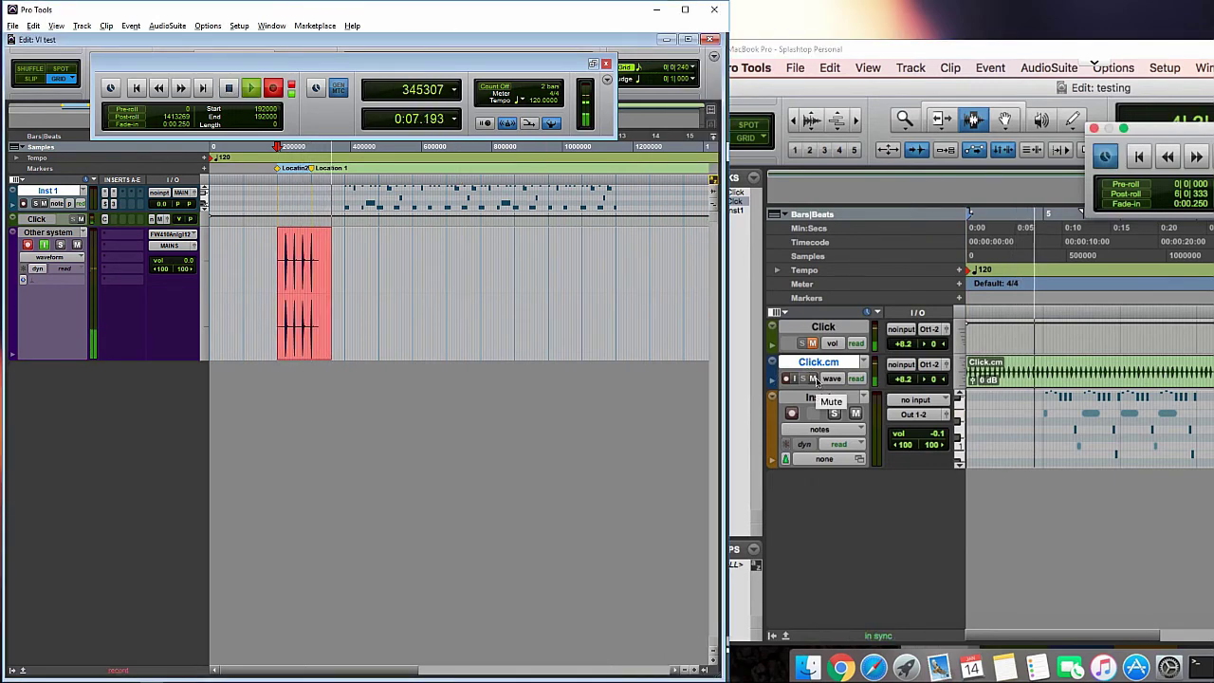
# - Record the Mac's playback into Other system_23, muting Click.cm and lowering Inst 1 to -4.1
pyautogui.click(815, 381)
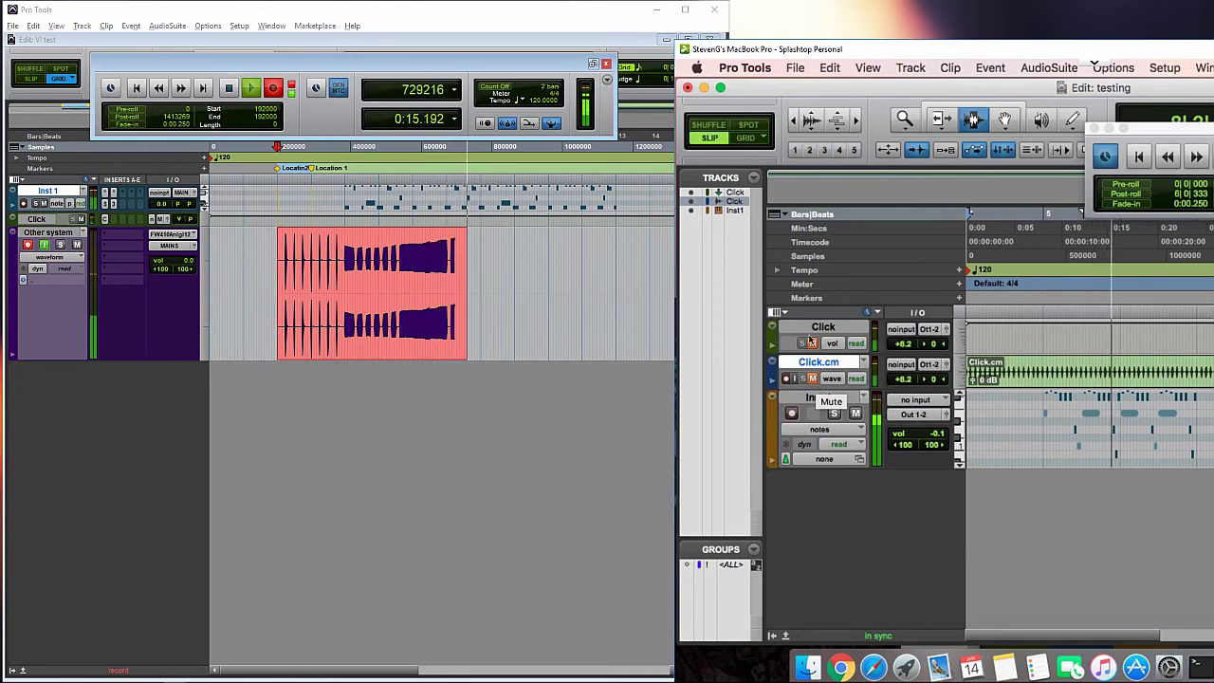
pyautogui.moveTo(904, 444); pyautogui.dragTo(910, 440)
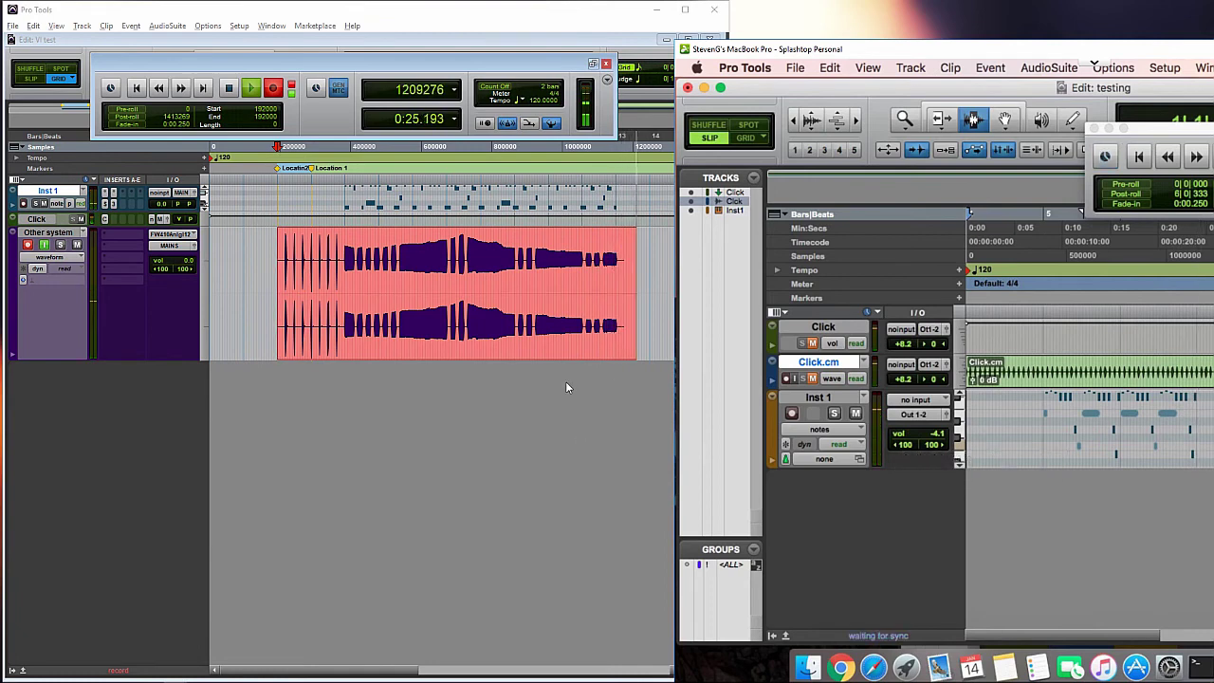
pyautogui.click(627, 278)
pyautogui.press('space')
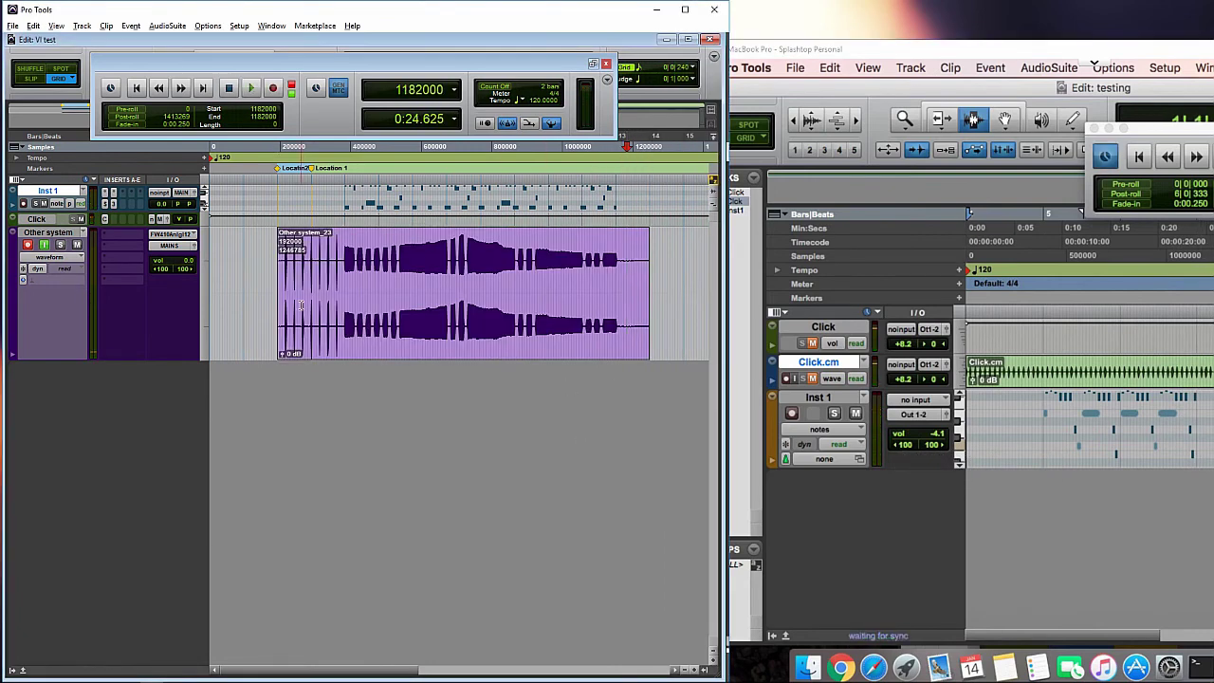
# - Zoom in on the Other system_23 take and split it at its first transient, sample 360502
pyautogui.click(305, 276)
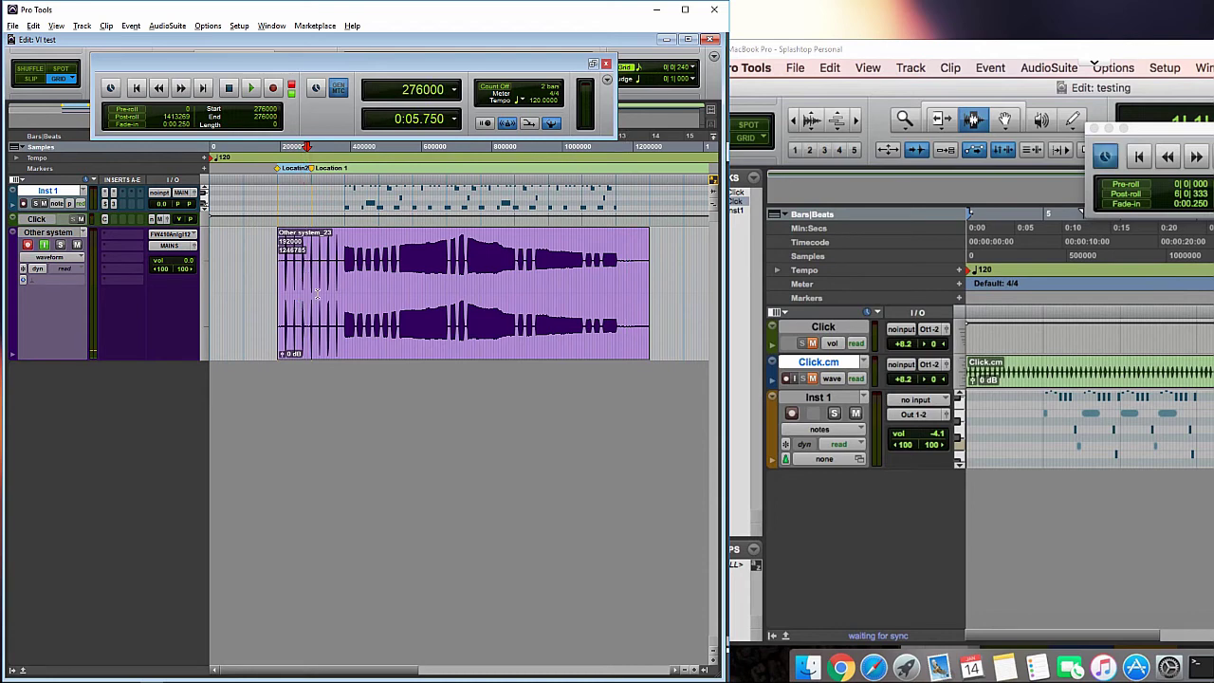
pyautogui.hotkey('ctrl', ']')
pyautogui.click(440, 302)
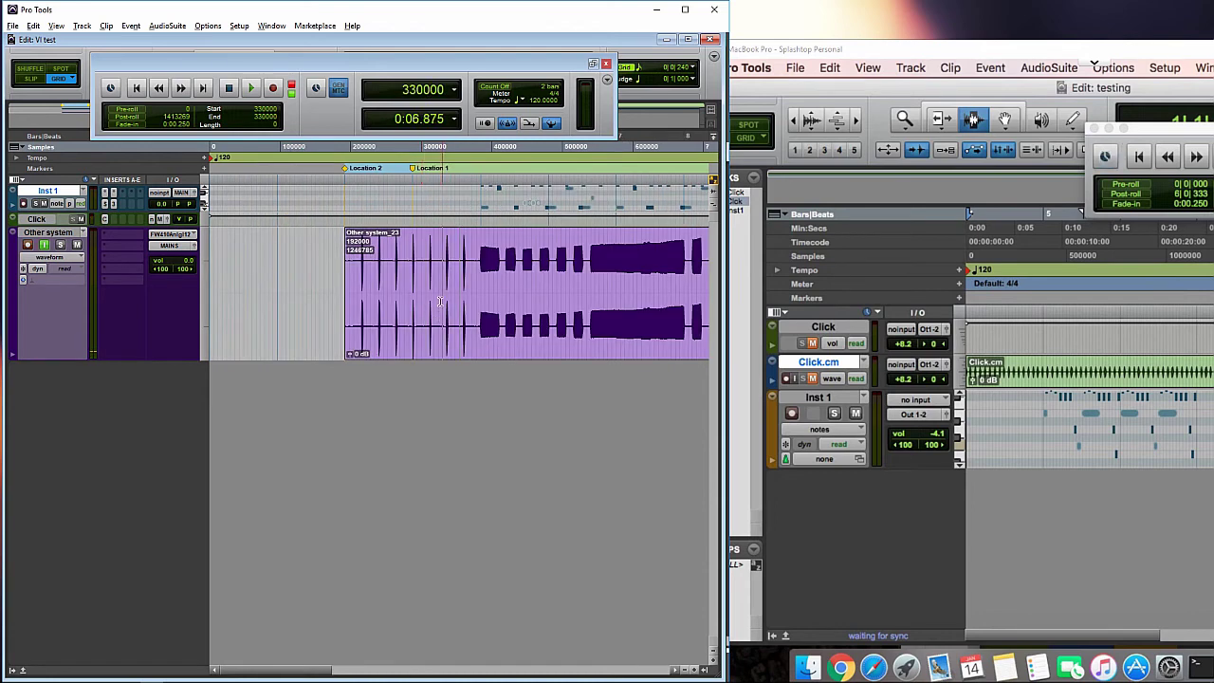
pyautogui.hotkey('ctrl', ']')
pyautogui.hotkey('ctrl', ']')
pyautogui.hotkey('ctrl', ']')
pyautogui.hotkey('ctrl', ']')
pyautogui.hotkey('ctrl', ']')
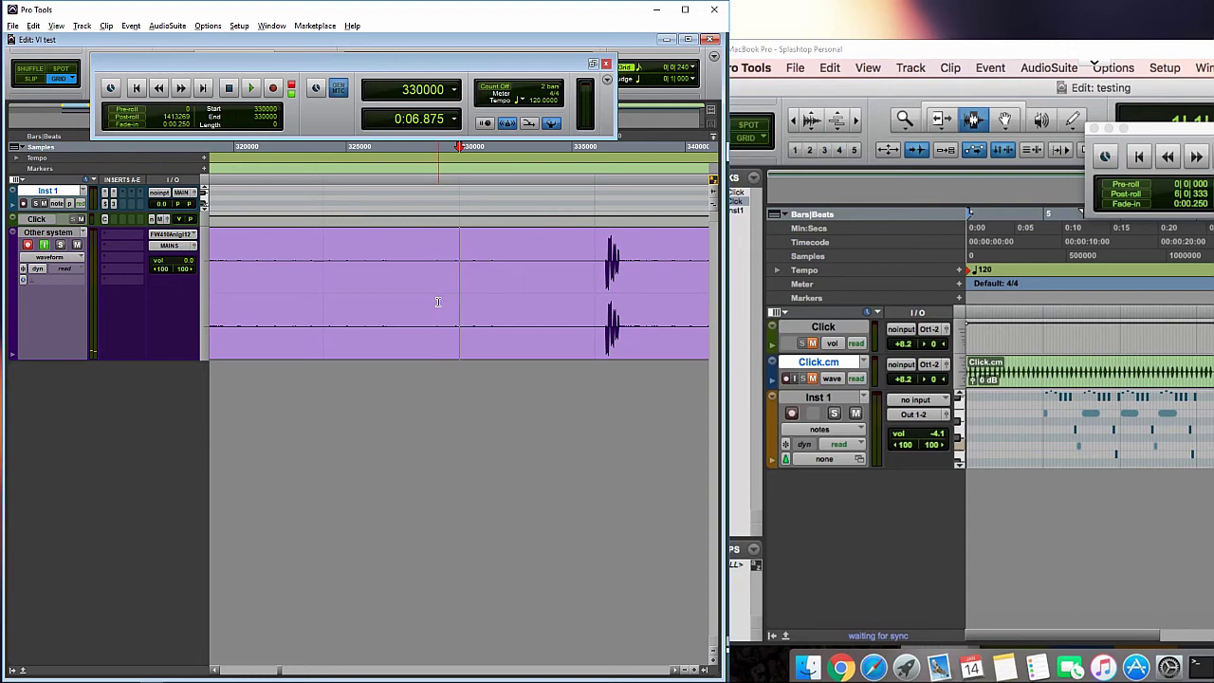
pyautogui.hotkey('ctrl', '[')
pyautogui.hotkey('ctrl', '[')
pyautogui.hotkey('ctrl', '[')
pyautogui.hotkey('ctrl', '[')
pyautogui.hotkey('ctrl', '[')
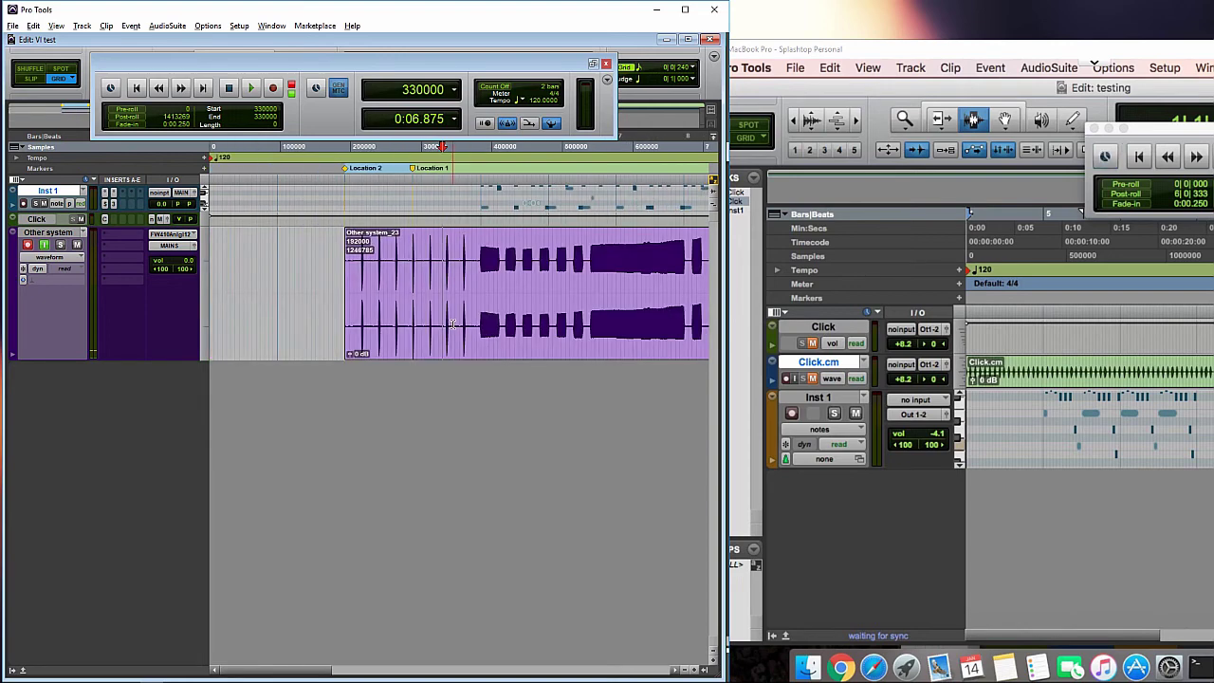
pyautogui.hotkey('ctrl', '[')
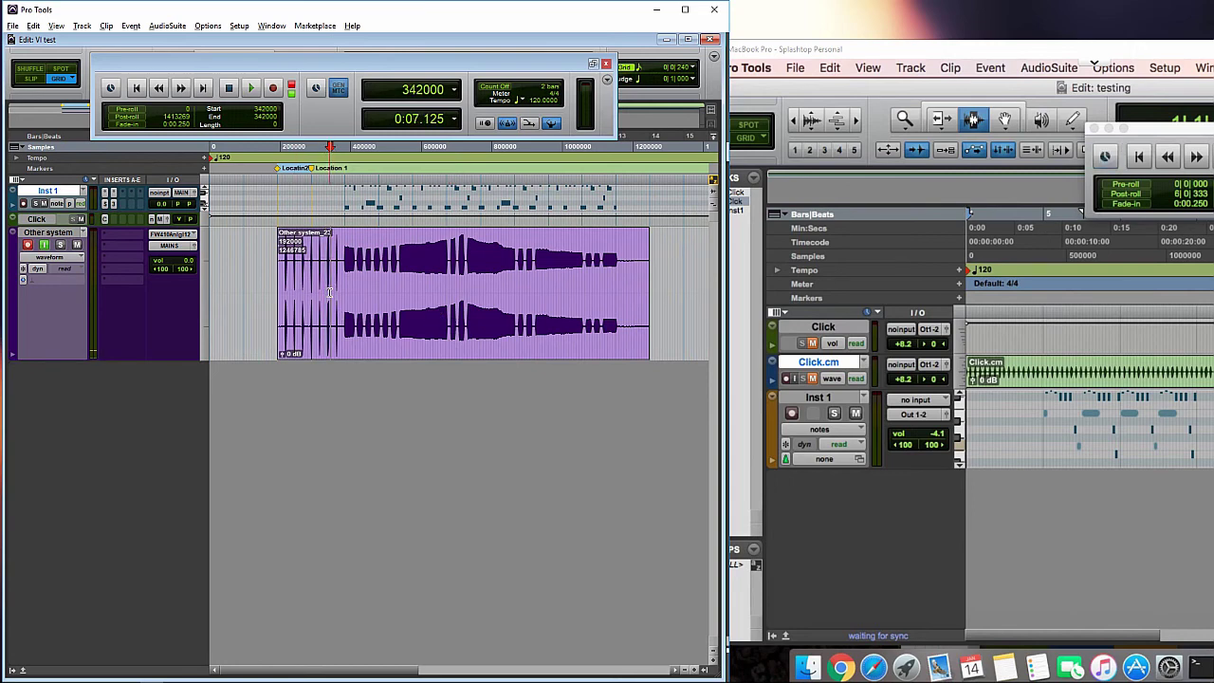
pyautogui.hotkey('ctrl', ']')
pyautogui.hotkey('ctrl', ']')
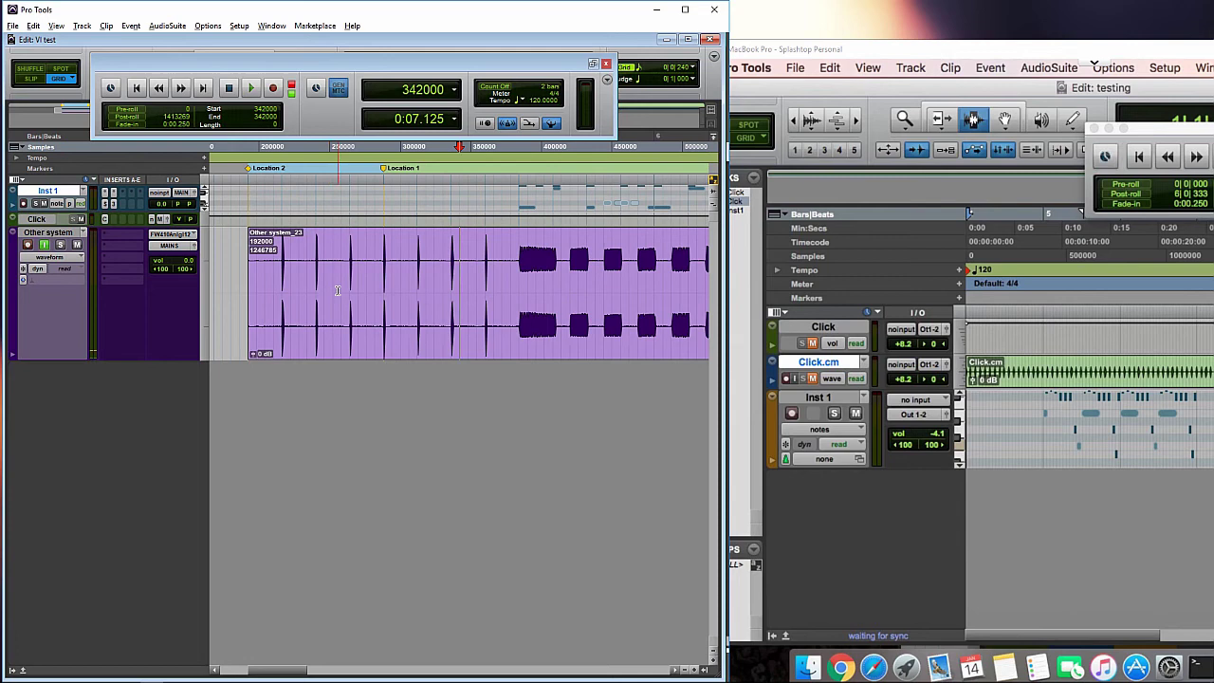
pyautogui.hotkey('ctrl', ']')
pyautogui.hotkey('ctrl', ']')
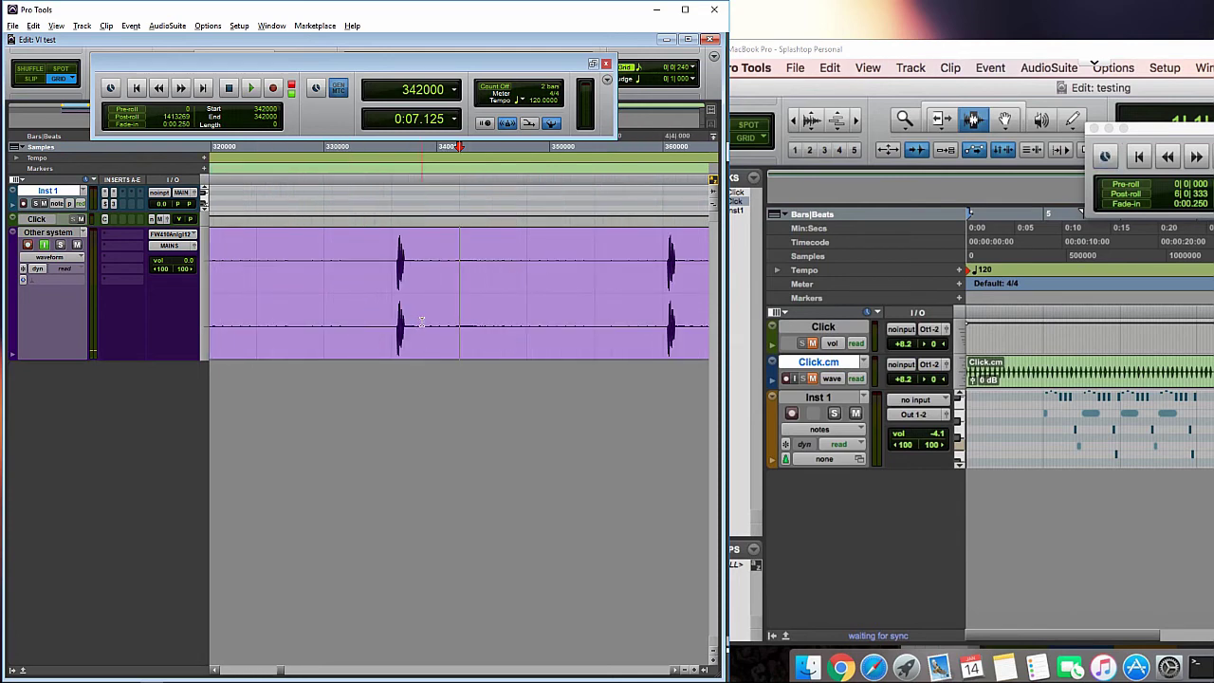
pyautogui.press('Tab')
pyautogui.hotkey('ctrl', ']')
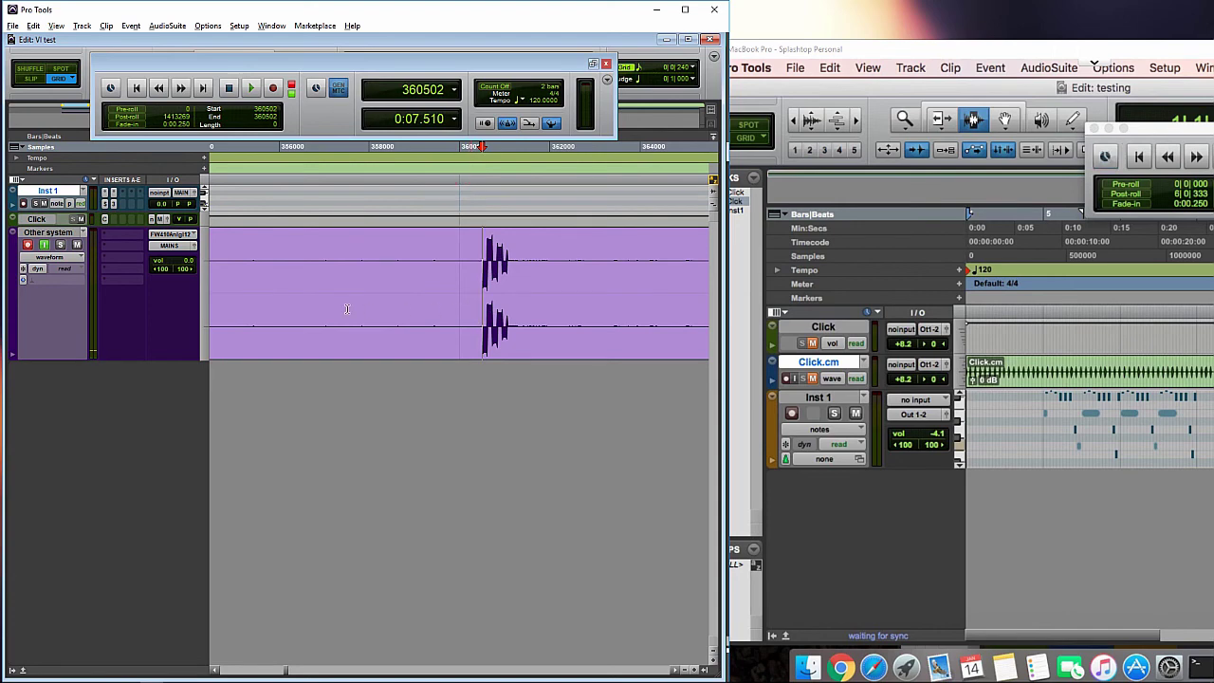
pyautogui.hotkey('ctrl', 'e')
# - Delete the silent lead-in and slide Other system_23-02 to start on the grid at 360000
pyautogui.doubleClick(443, 301)
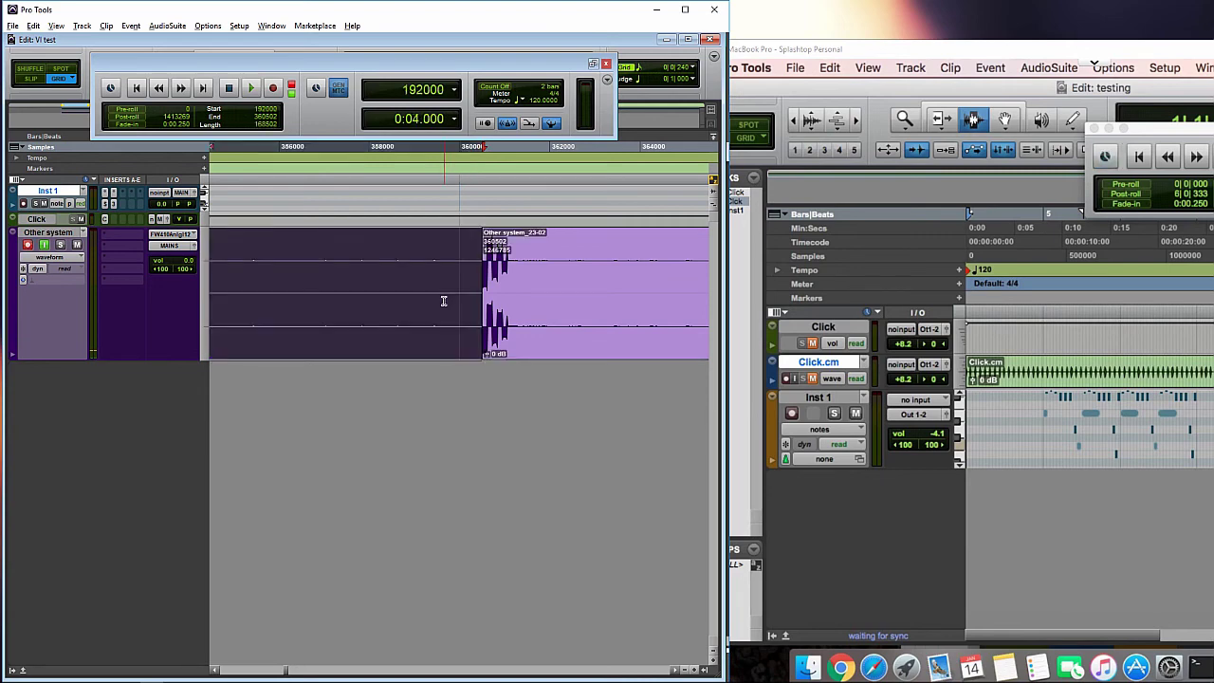
pyautogui.press('Delete')
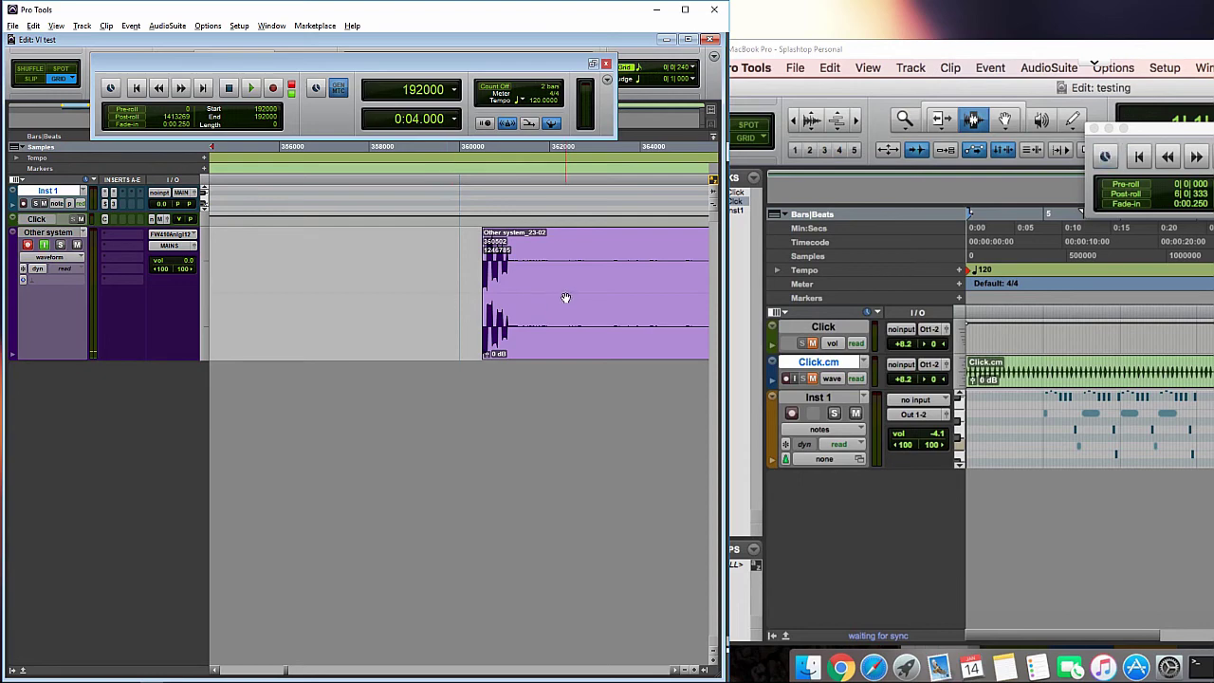
pyautogui.moveTo(565, 300); pyautogui.dragTo(546, 298)
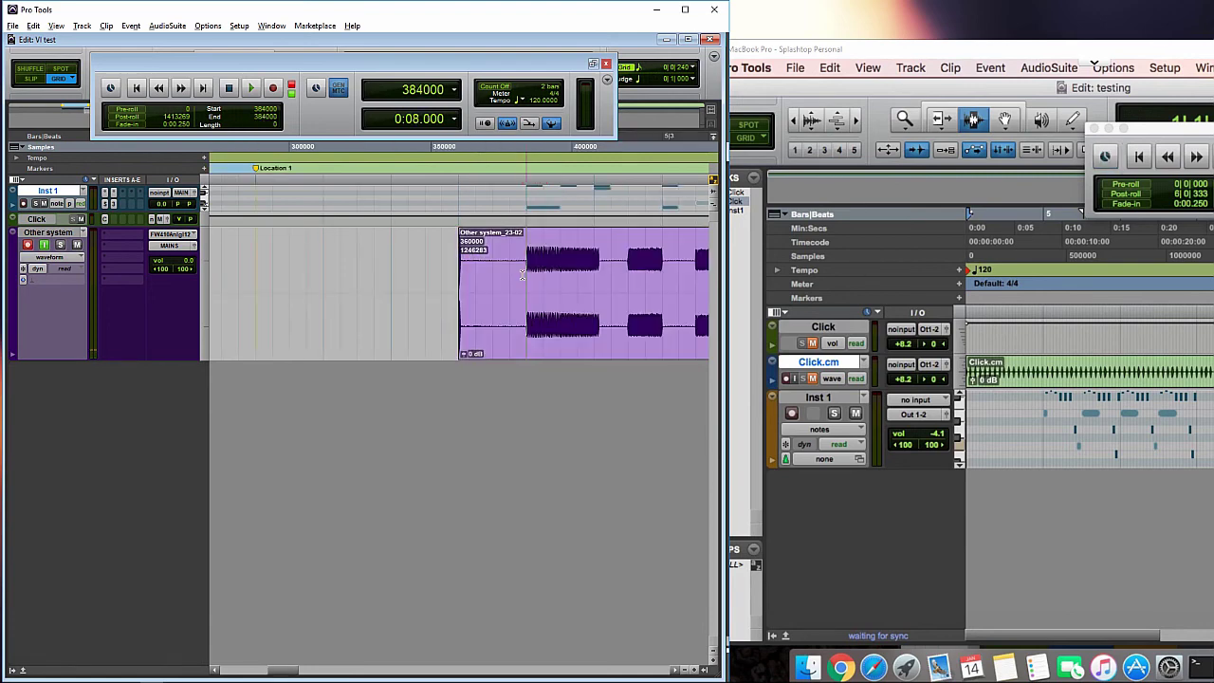
pyautogui.click(522, 275)
pyautogui.hotkey('ctrl', ']')
pyautogui.hotkey('ctrl', ']')
pyautogui.hotkey('ctrl', ']')
pyautogui.hotkey('ctrl', ']')
pyautogui.hotkey('ctrl', ']')
pyautogui.hotkey('ctrl', ']')
pyautogui.hotkey('ctrl', ']')
pyautogui.hotkey('ctrl', ']')
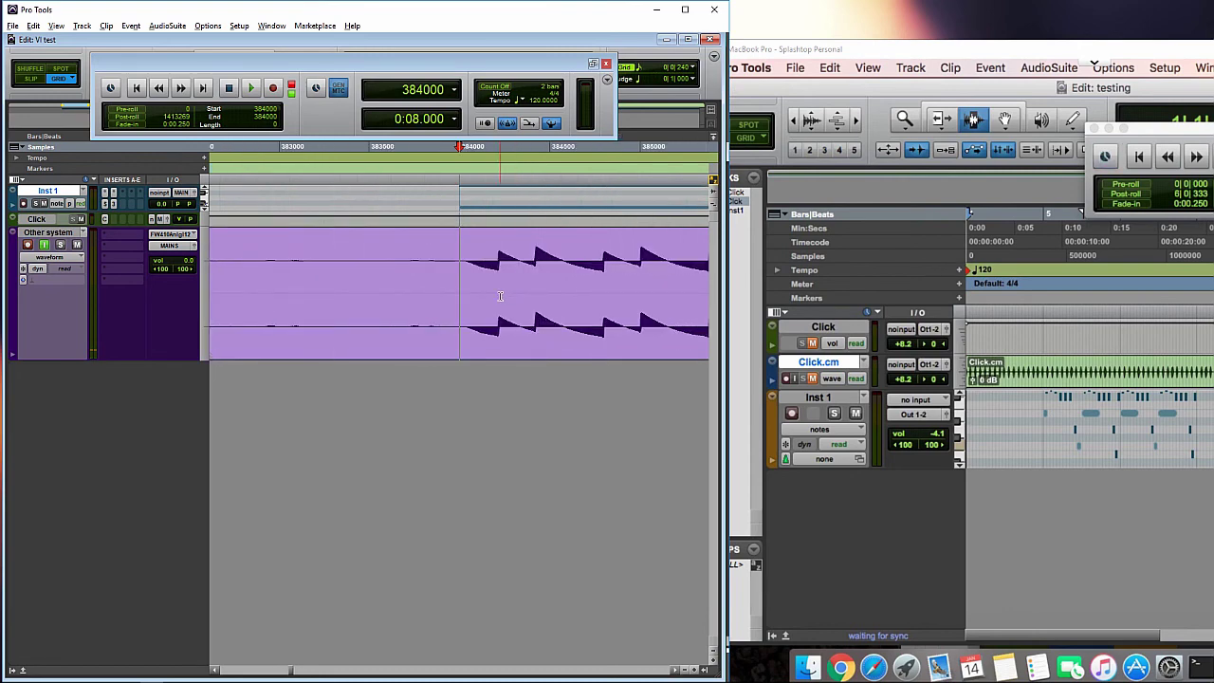
pyautogui.hotkey('ctrl', '[')
pyautogui.hotkey('ctrl', '[')
pyautogui.hotkey('ctrl', '[')
pyautogui.hotkey('ctrl', '[')
pyautogui.hotkey('ctrl', '[')
pyautogui.hotkey('ctrl', '[')
pyautogui.hotkey('ctrl', '[')
pyautogui.hotkey('ctrl', '[')
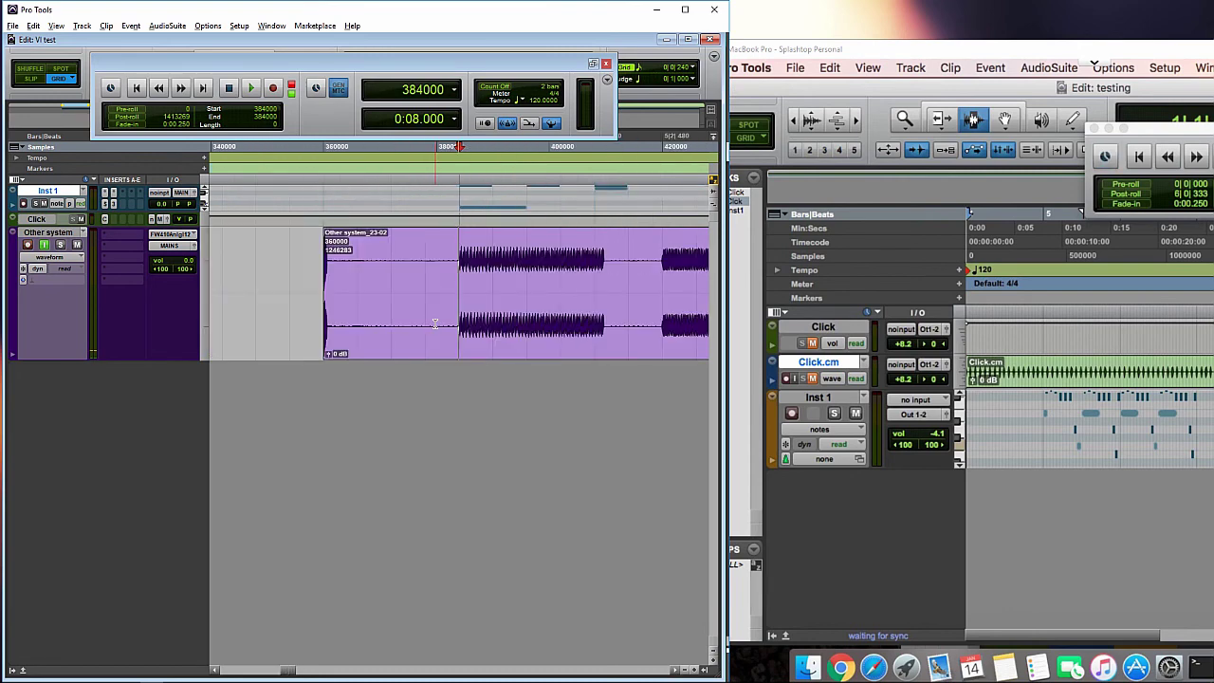
# - Turn off input monitoring on the Other system track, checking playback from 372000 and 354000
pyautogui.click(424, 304)
pyautogui.press('space')
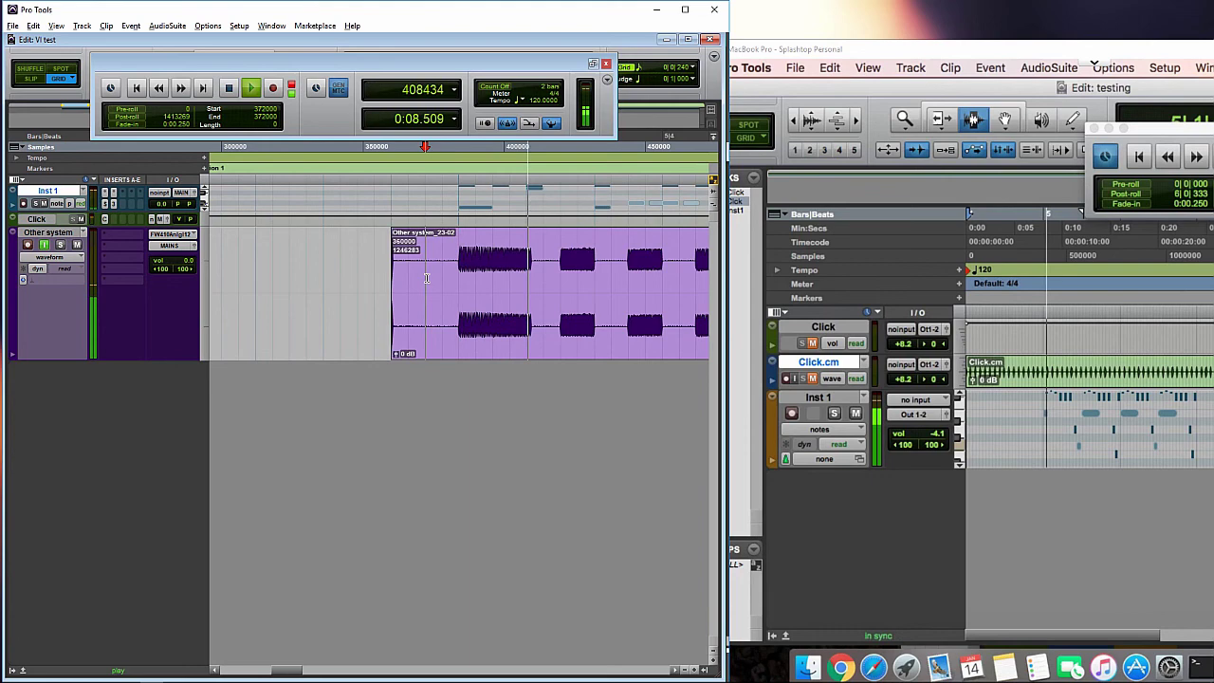
pyautogui.press('space')
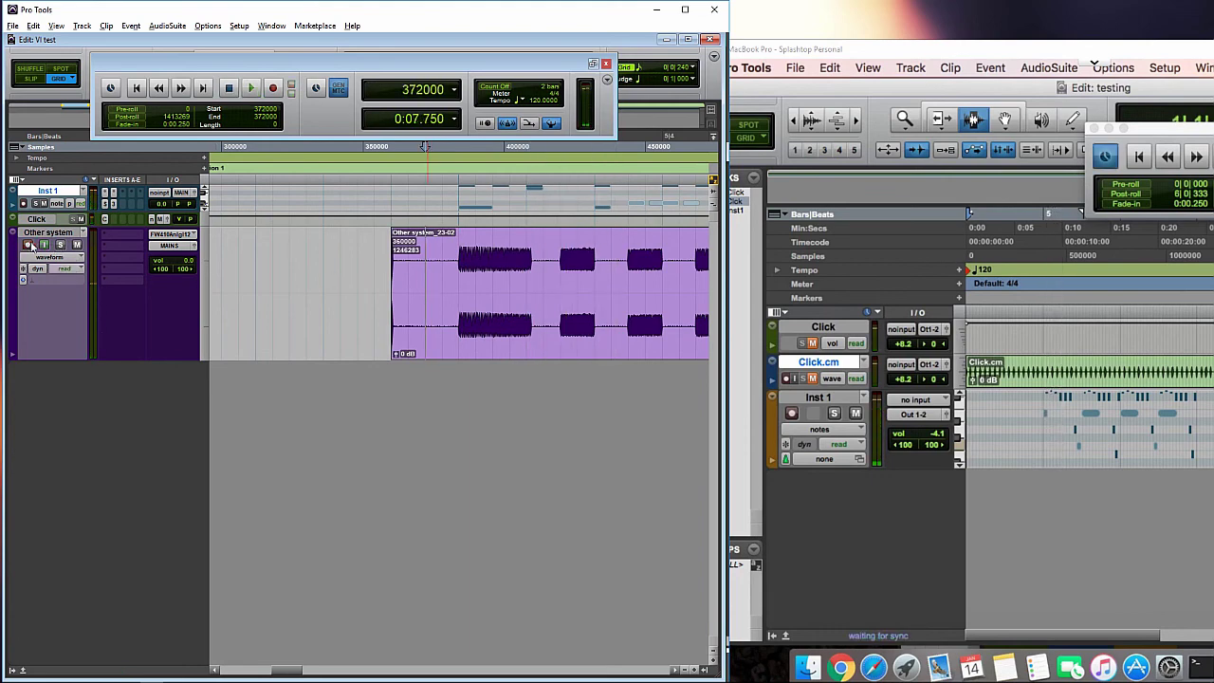
pyautogui.click(43, 245)
pyautogui.click(365, 299)
pyautogui.press('space')
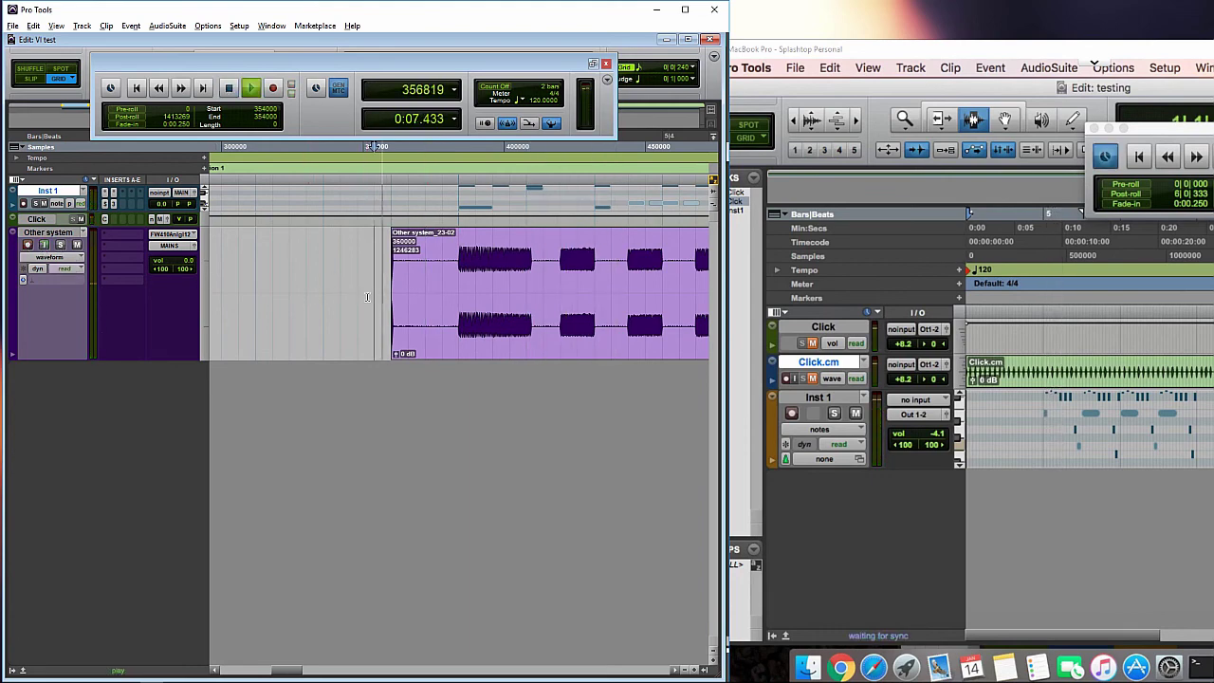
pyautogui.press('space')
# - Delete the clip section from 348000 to 378000 and play from 354000 to verify sync
pyautogui.moveTo(360, 302); pyautogui.dragTo(447, 292)
pyautogui.press('Delete')
pyautogui.click(376, 276)
pyautogui.press('space')
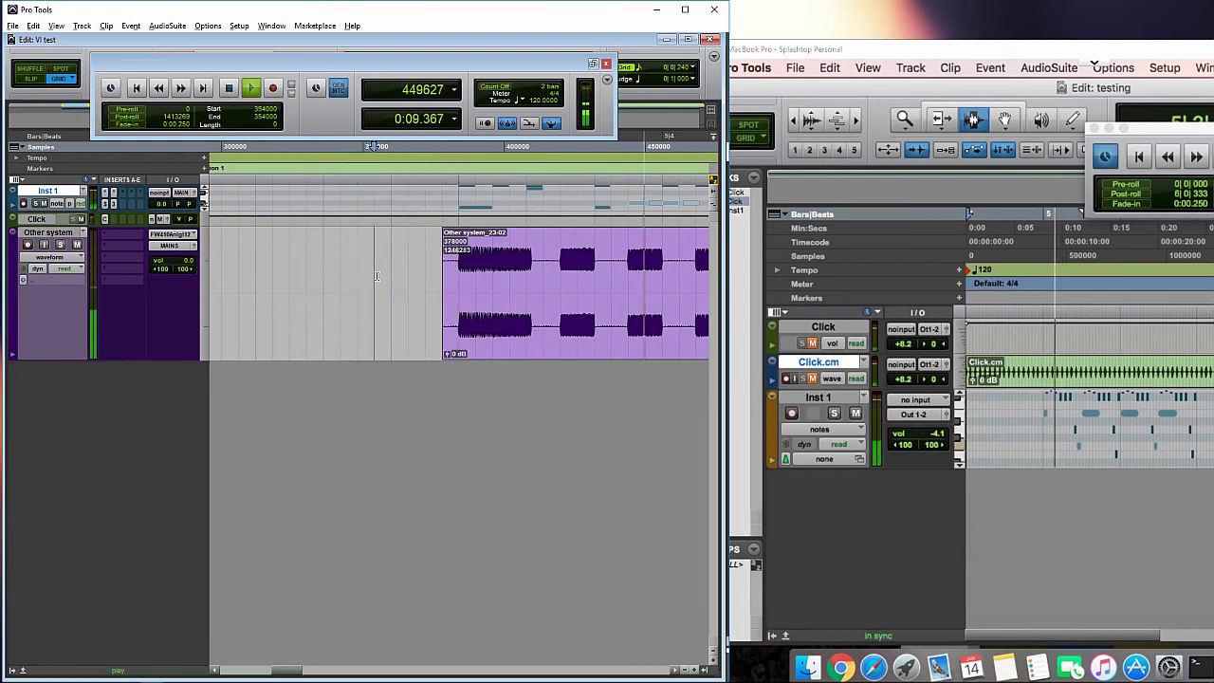
pyautogui.hotkey('ctrl', '[')
pyautogui.hotkey('ctrl', '[')
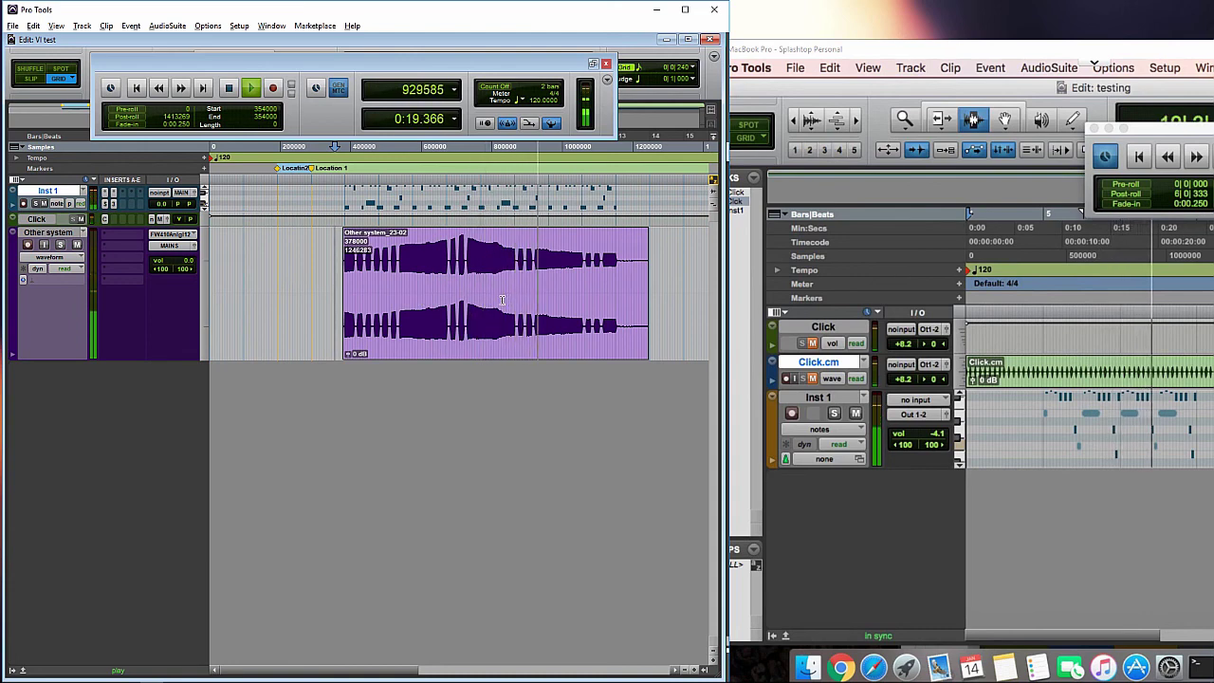
pyautogui.press('space')
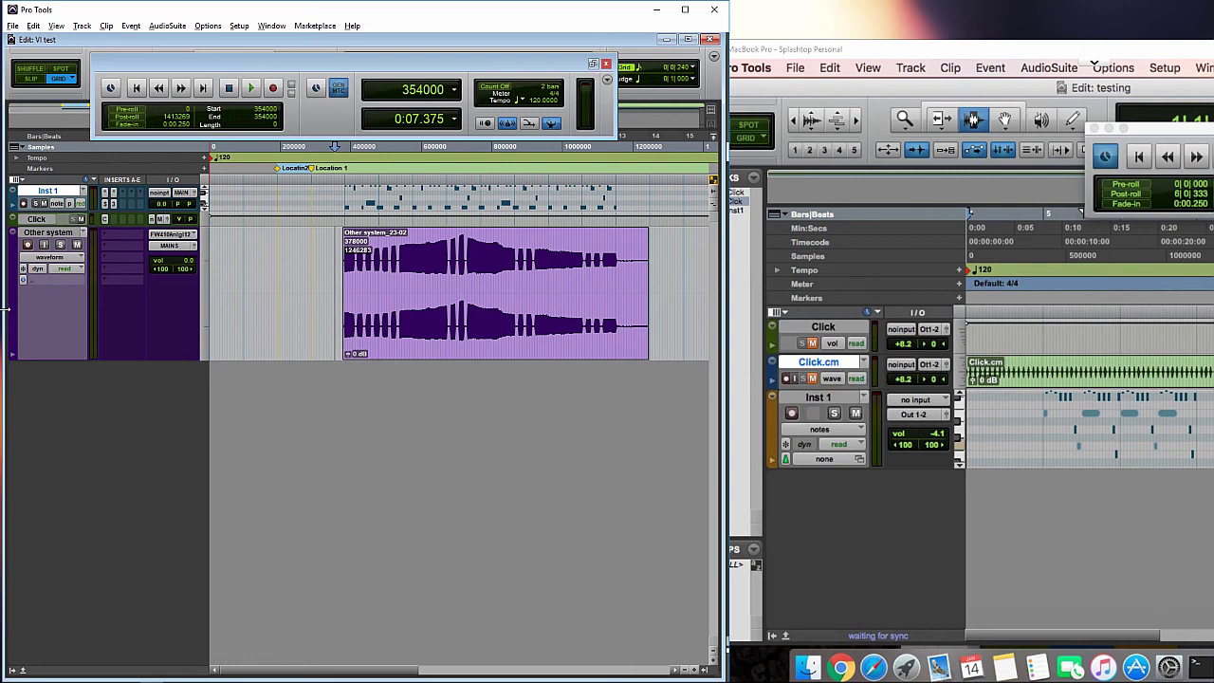
# - Play the session from sample 30000 with the Mac following in sync, then stop
pyautogui.click(263, 298)
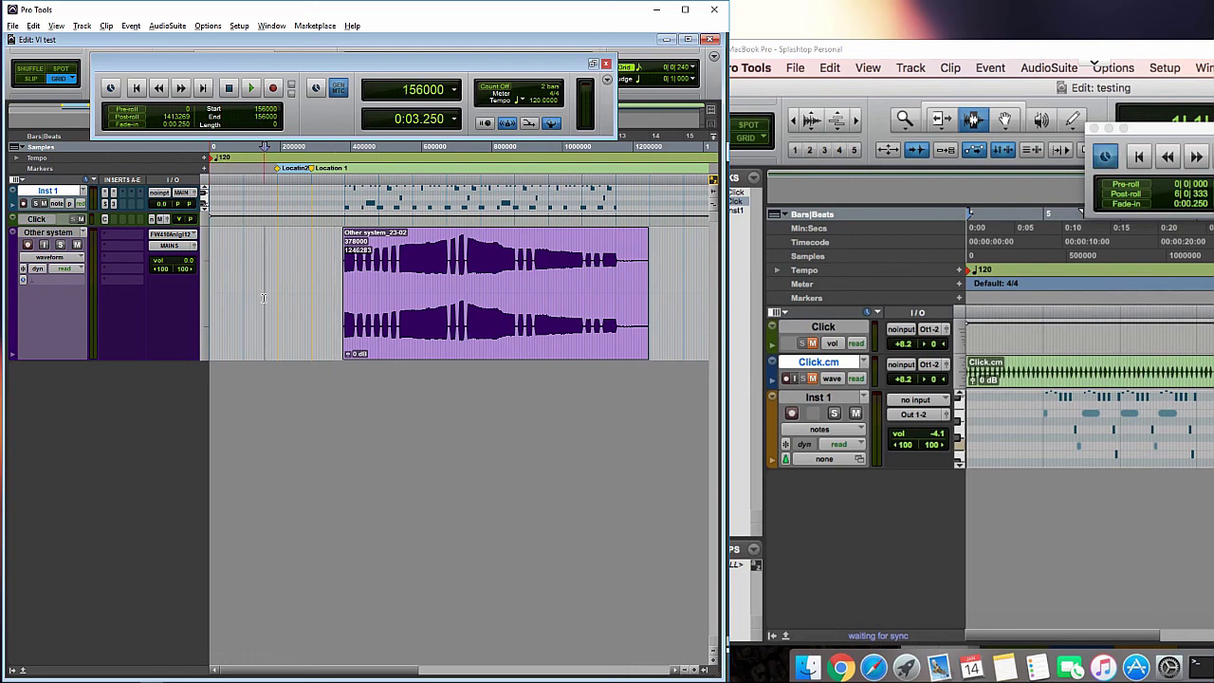
pyautogui.press('Return')
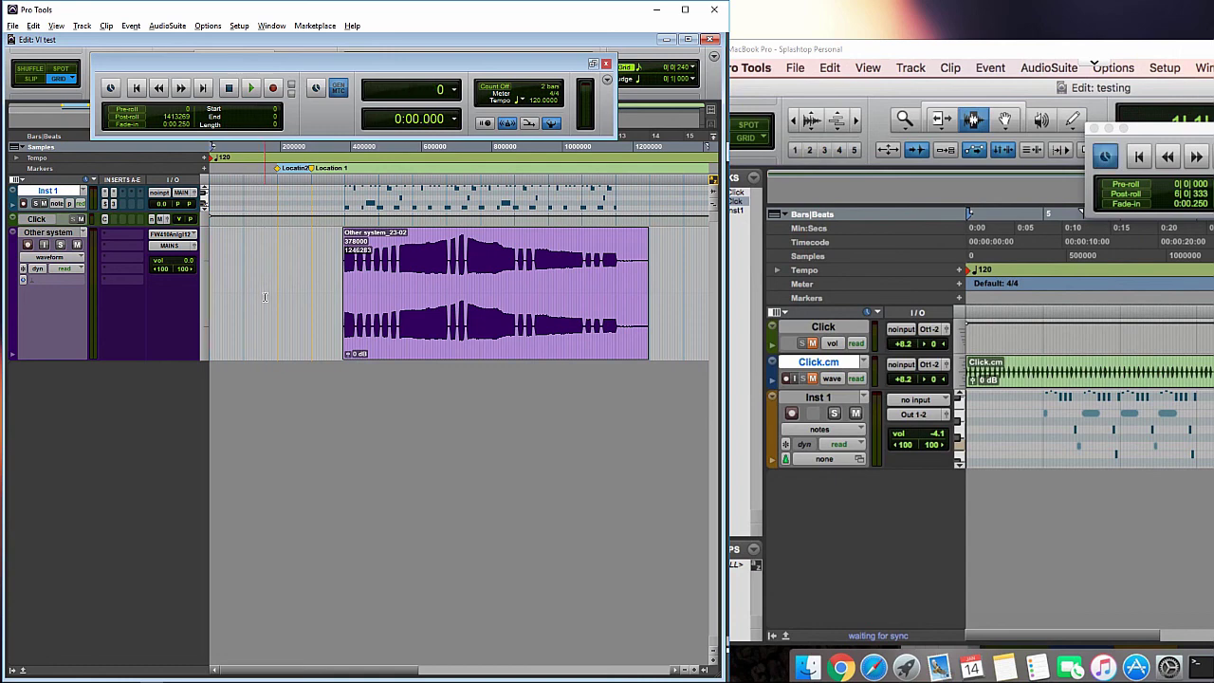
pyautogui.hotkey('ctrl', ']')
pyautogui.hotkey('ctrl', ']')
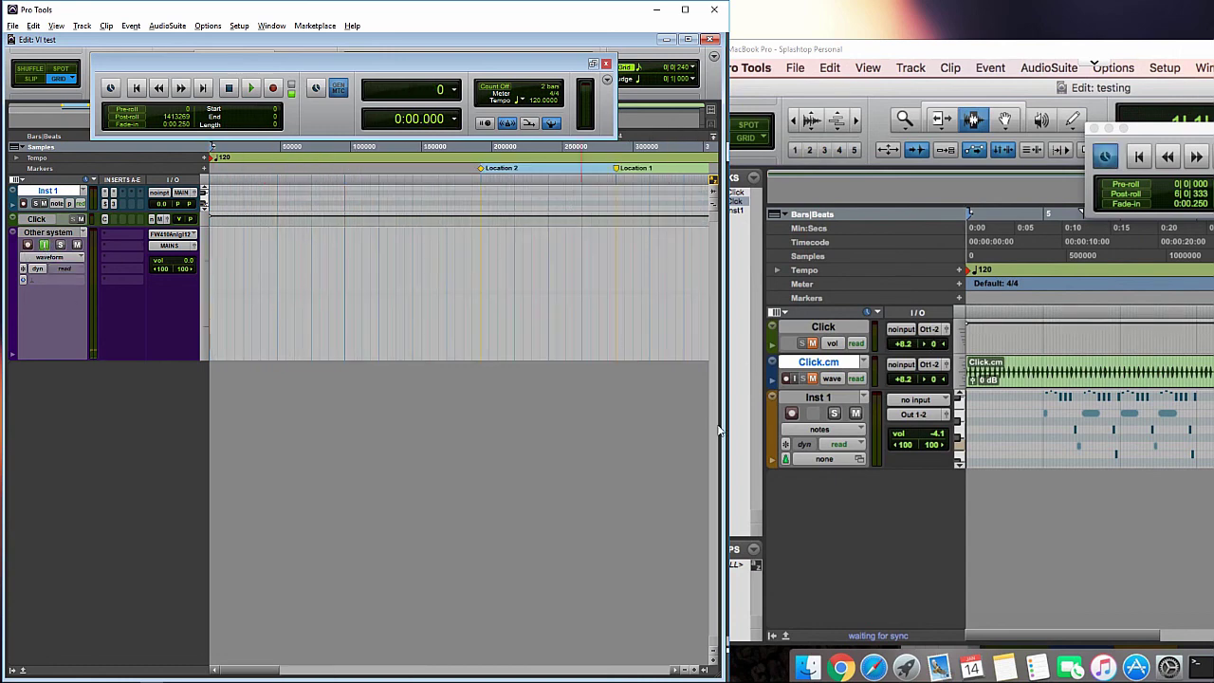
pyautogui.click(857, 416)
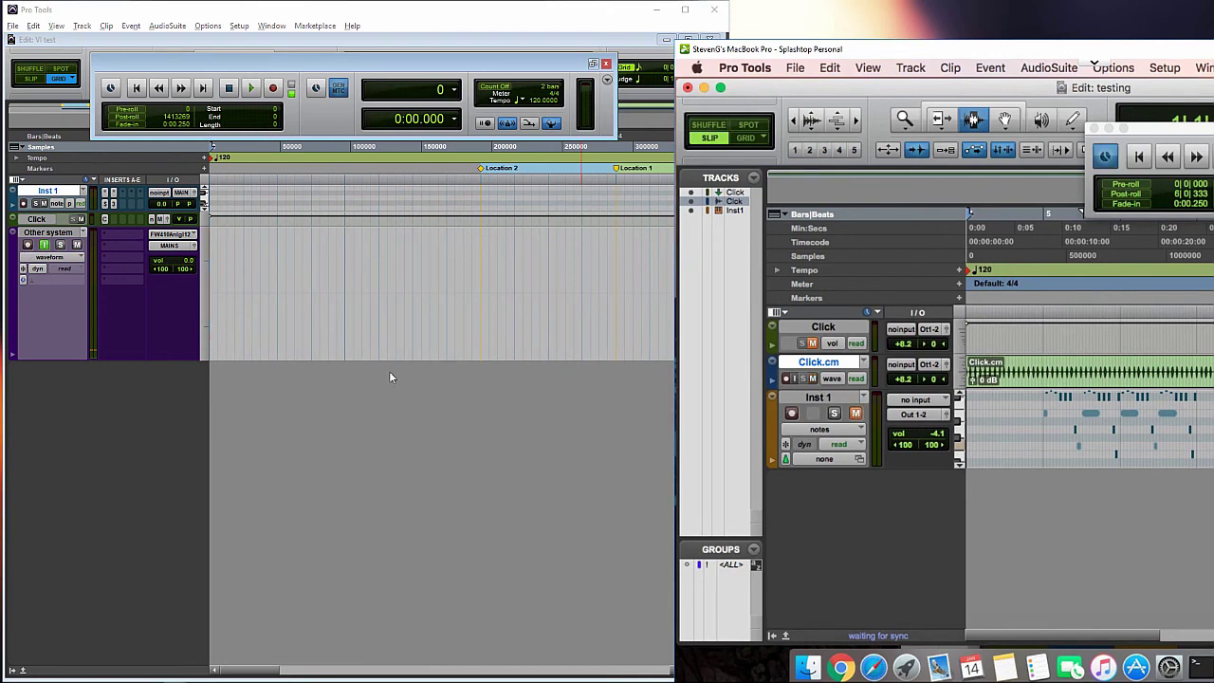
pyautogui.click(256, 306)
pyautogui.press('space')
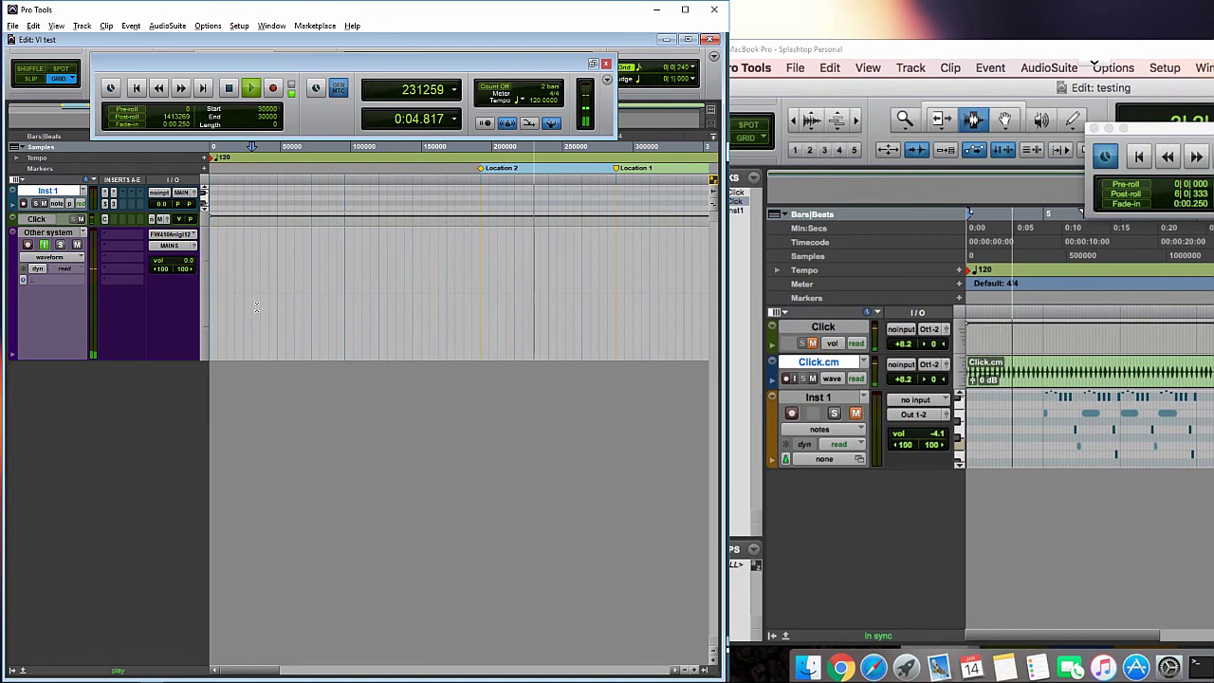
pyautogui.press('space')
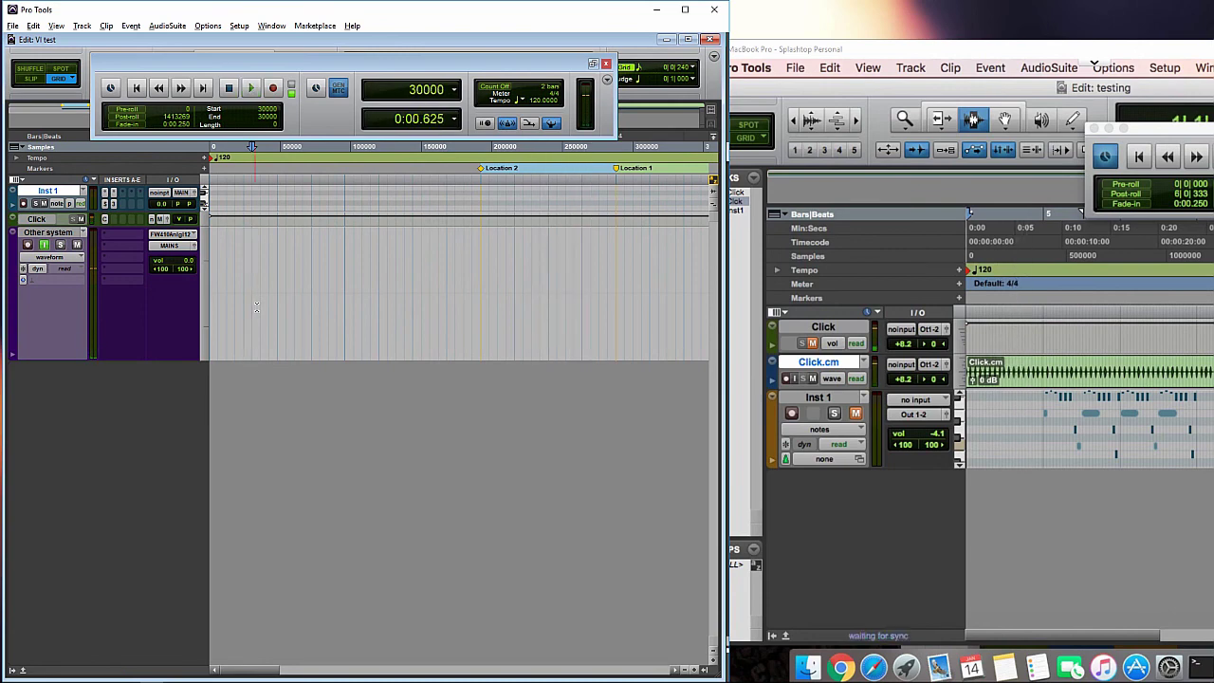